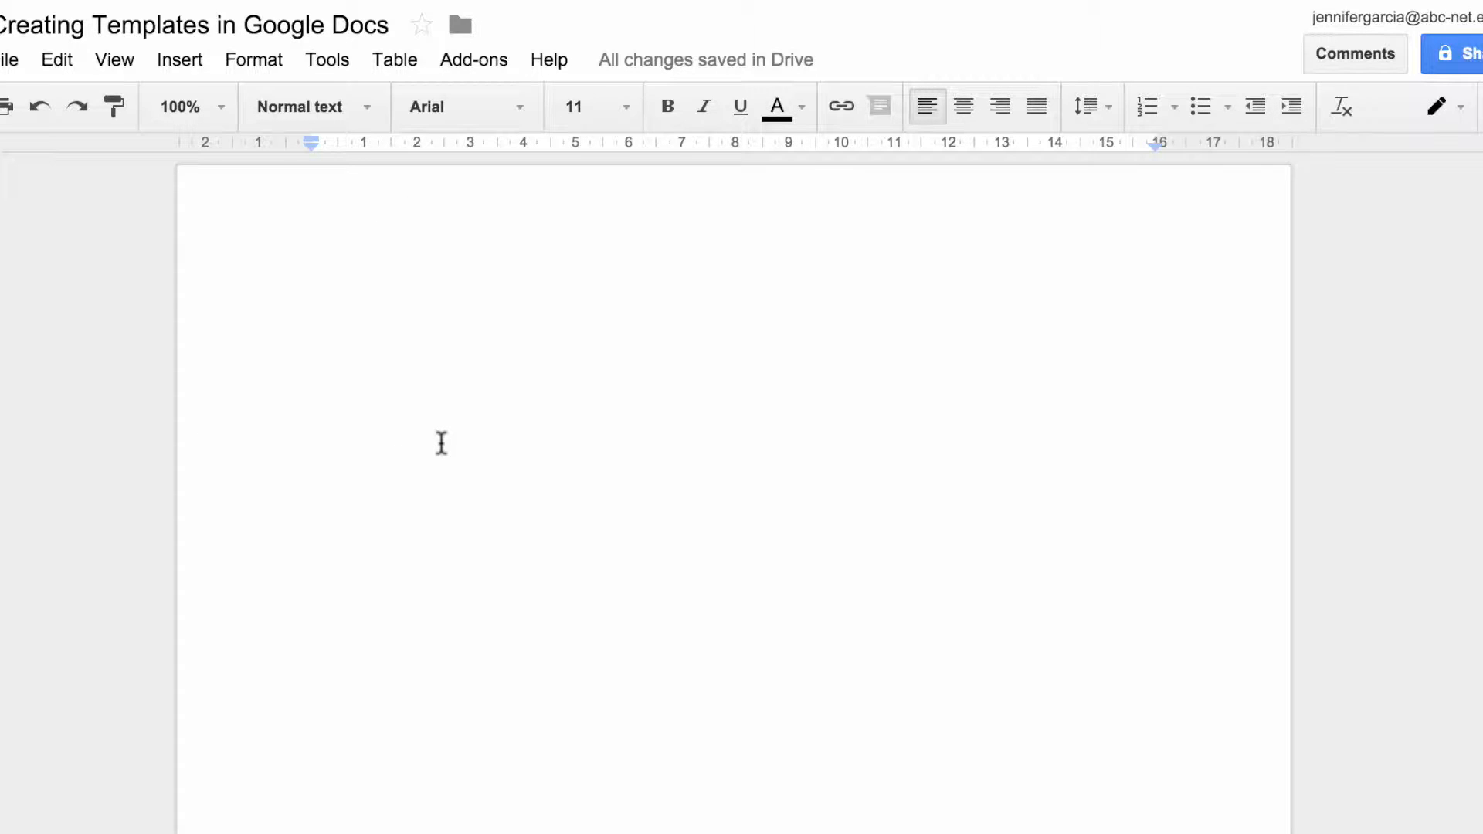
Insert a table with one column and two rows on the blank page
{"action": "left_click", "coordinate": [179, 59]}
{"action": "left_click", "coordinate": [391, 59]}
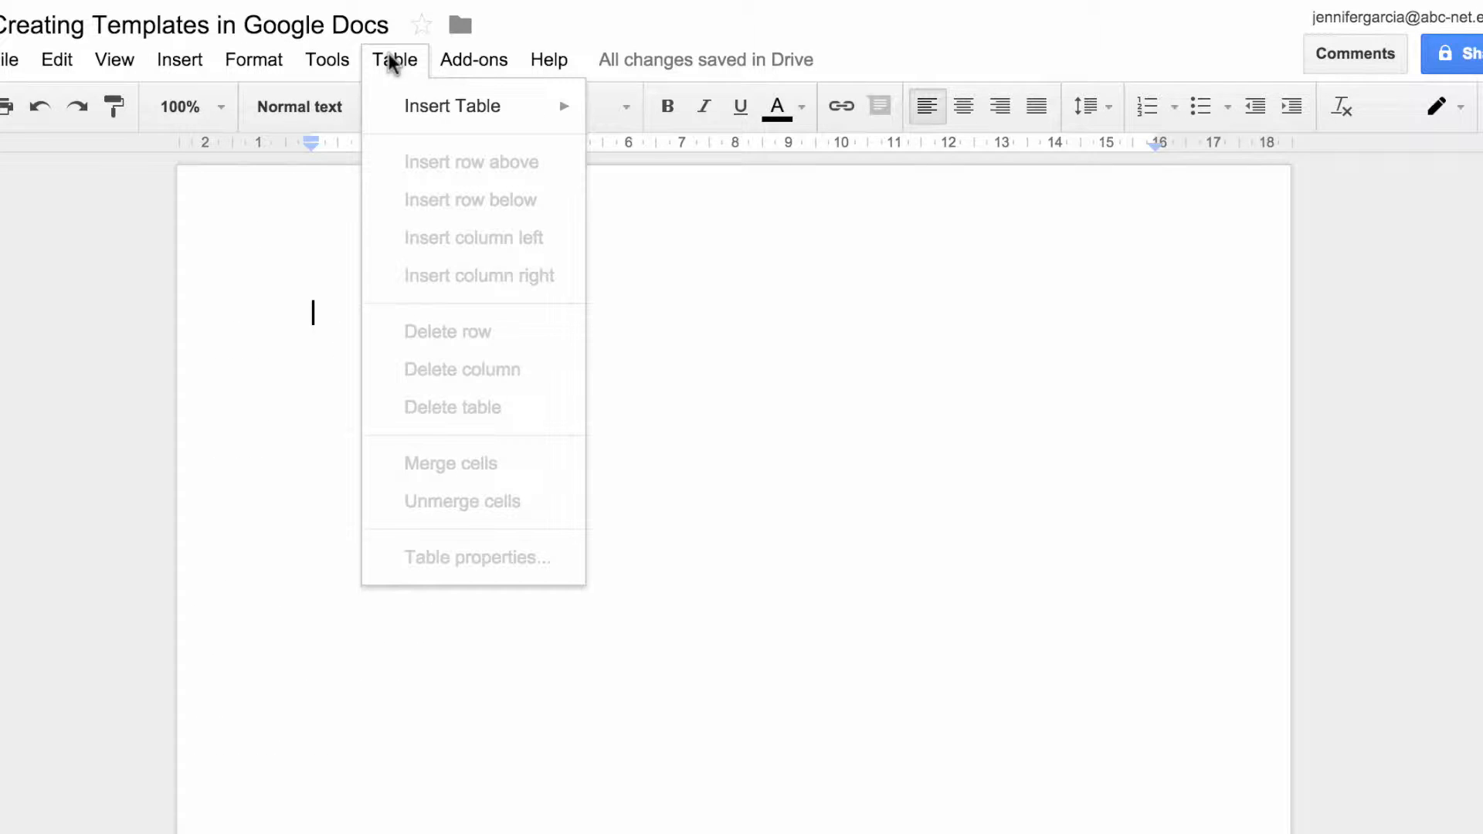
{"action": "mouse_move", "coordinate": [421, 110]}
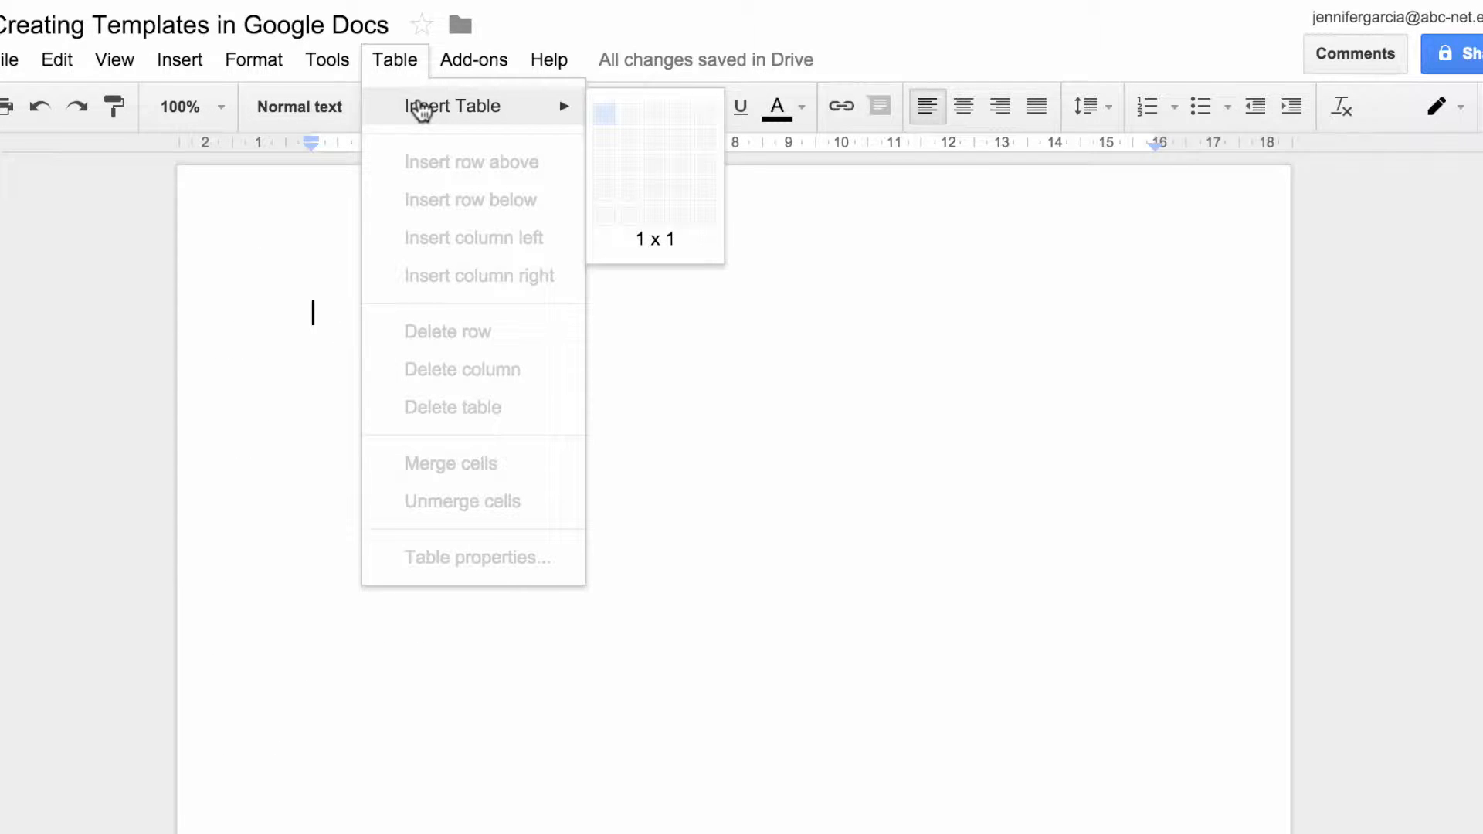
{"action": "left_click", "coordinate": [604, 140]}
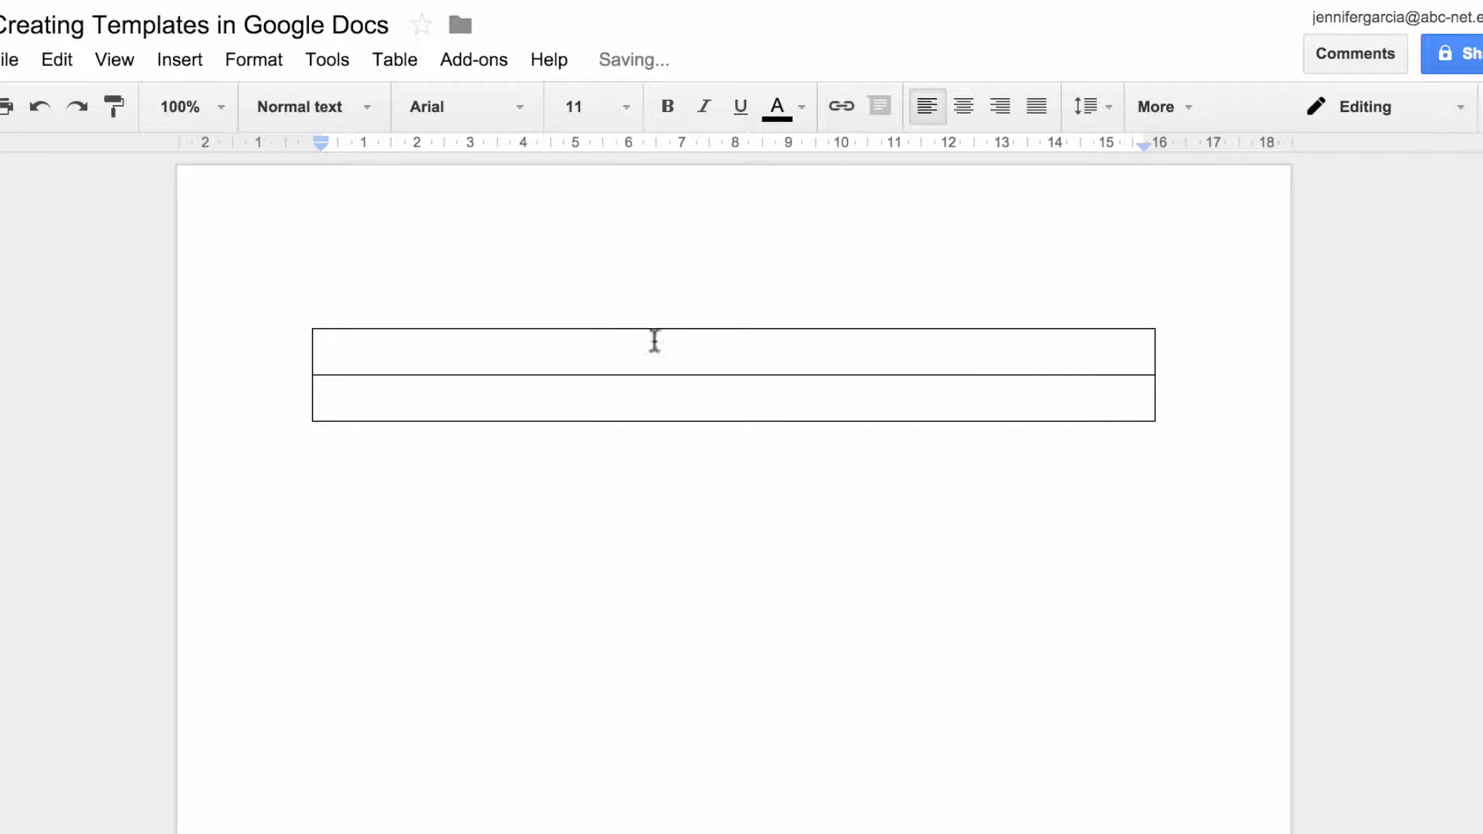
Resize the table to a narrow column about 5.8 cm wide, with a slightly taller upper row and a very tall lower row
{"action": "left_click_drag", "start_coordinate": [600, 343], "coordinate": [601, 352]}
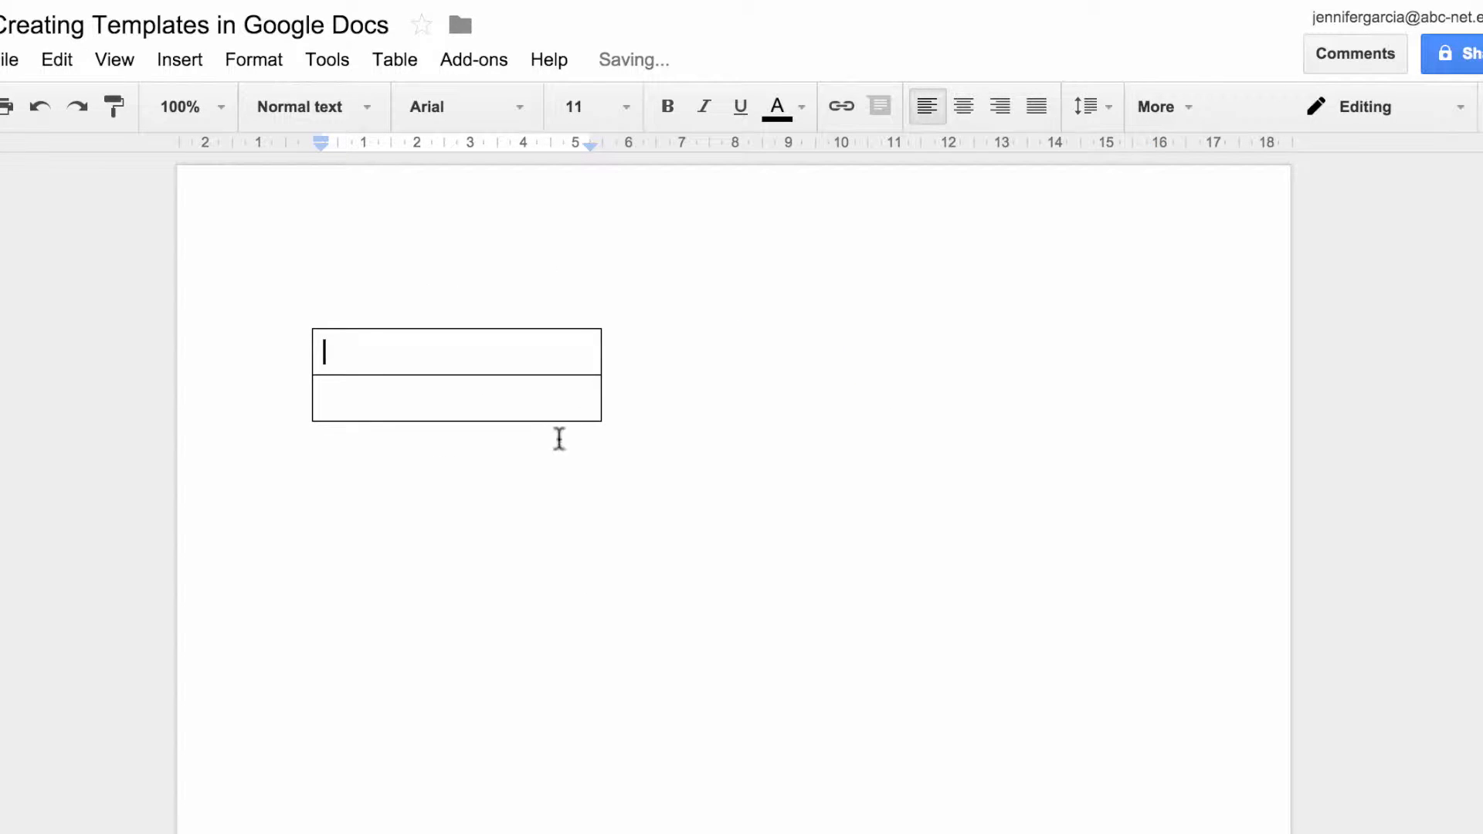
{"action": "left_click_drag", "start_coordinate": [531, 425], "coordinate": [515, 830]}
{"action": "left_click_drag", "start_coordinate": [539, 720], "coordinate": [539, 719]}
{"action": "left_click_drag", "start_coordinate": [468, 312], "coordinate": [468, 312]}
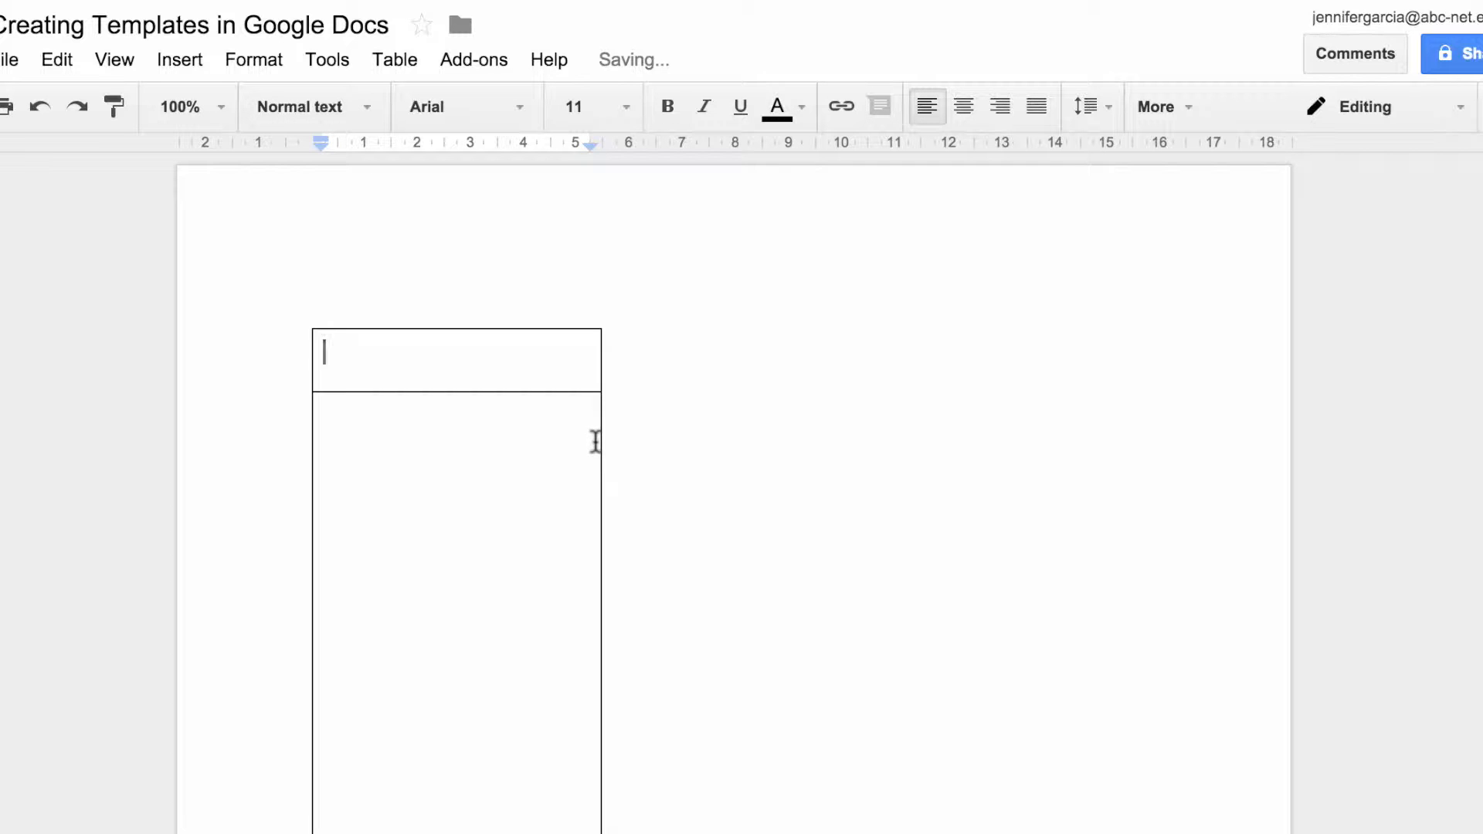
{"action": "left_click_drag", "start_coordinate": [613, 445], "coordinate": [621, 444]}
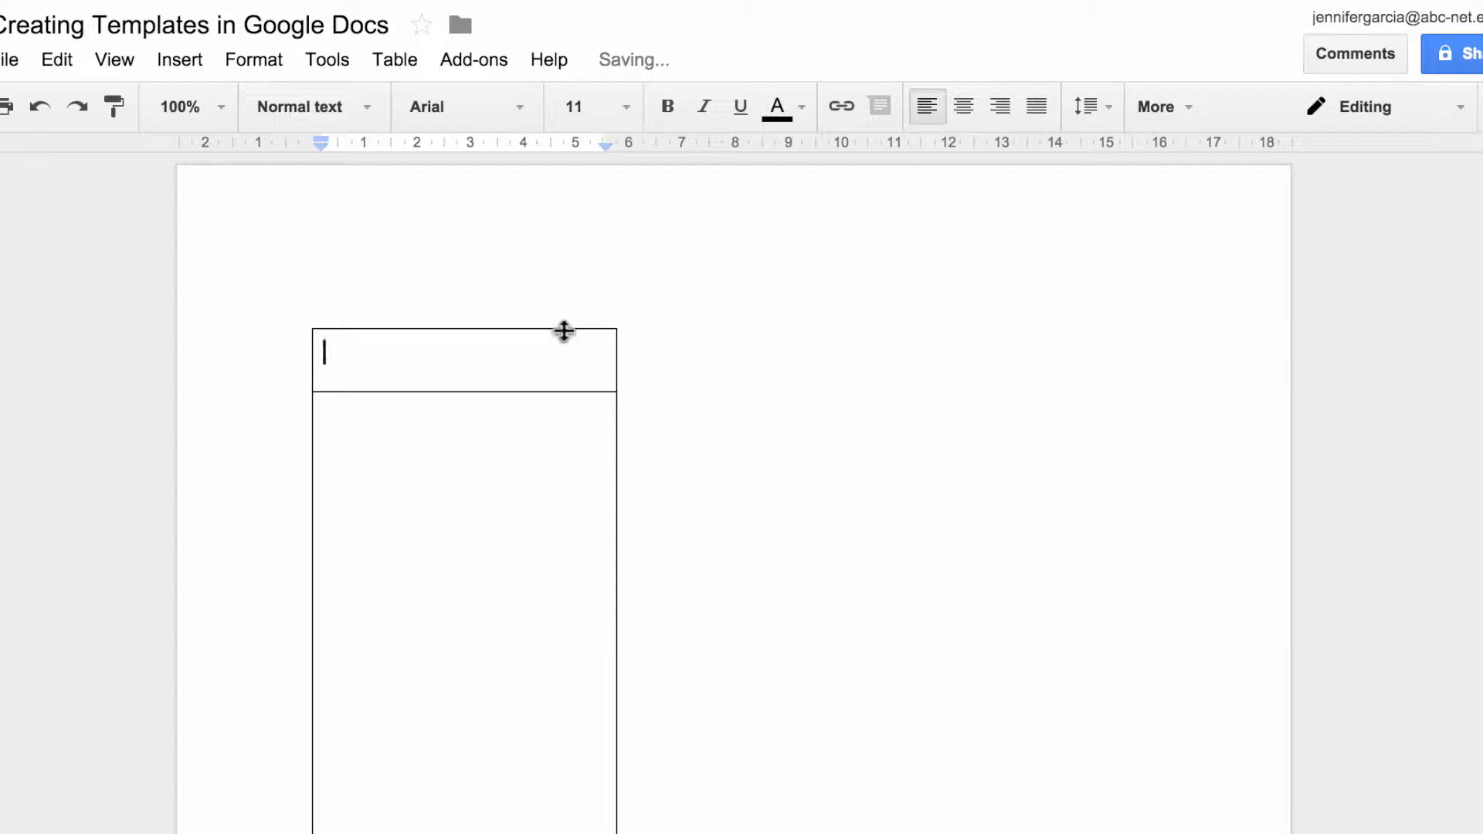
Nest a 1 x 1 table inside the upper cell of the narrow table
{"action": "left_click_drag", "start_coordinate": [332, 372], "coordinate": [564, 736]}
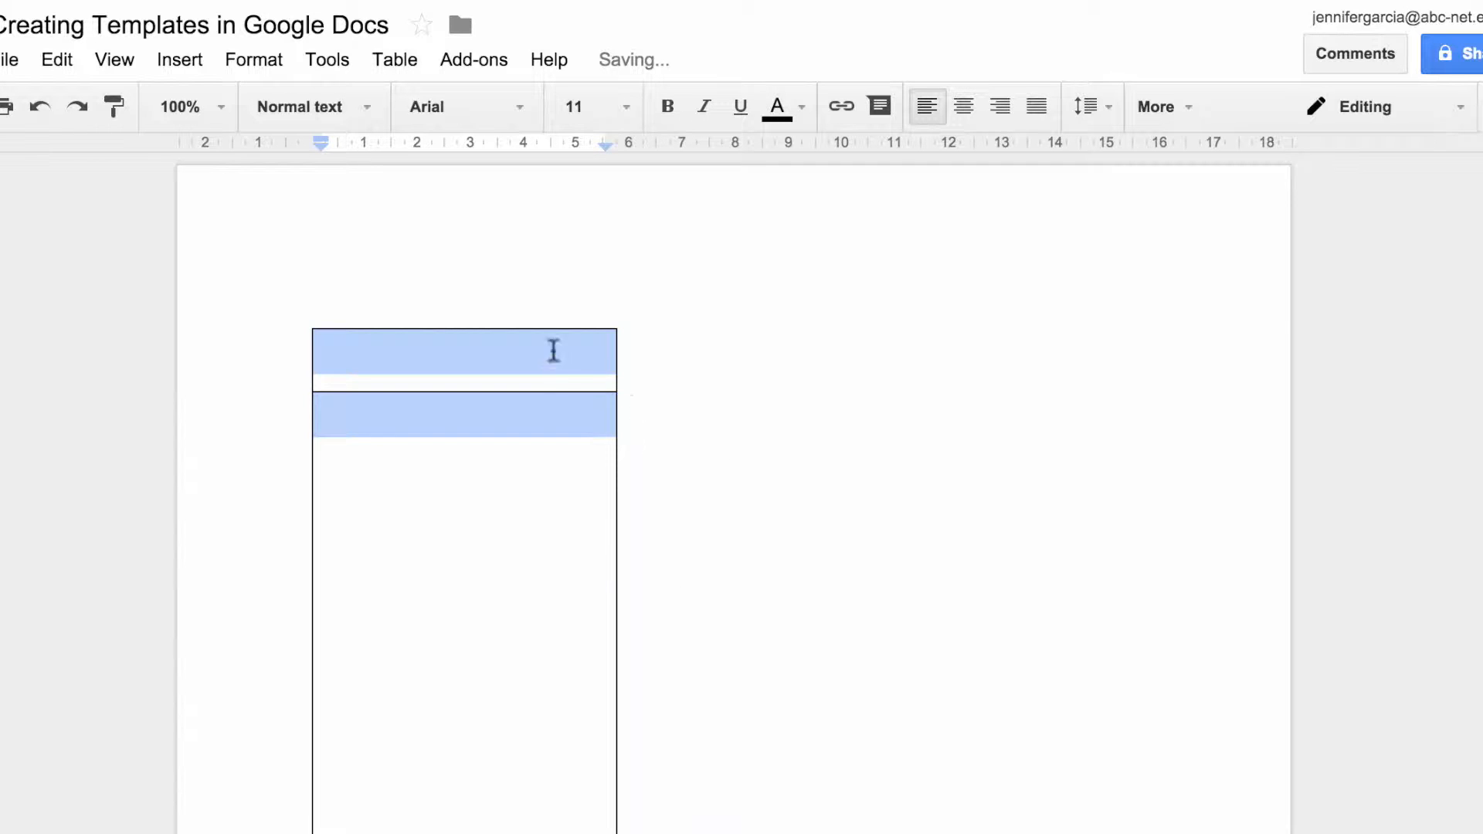
{"action": "double_click", "coordinate": [698, 358]}
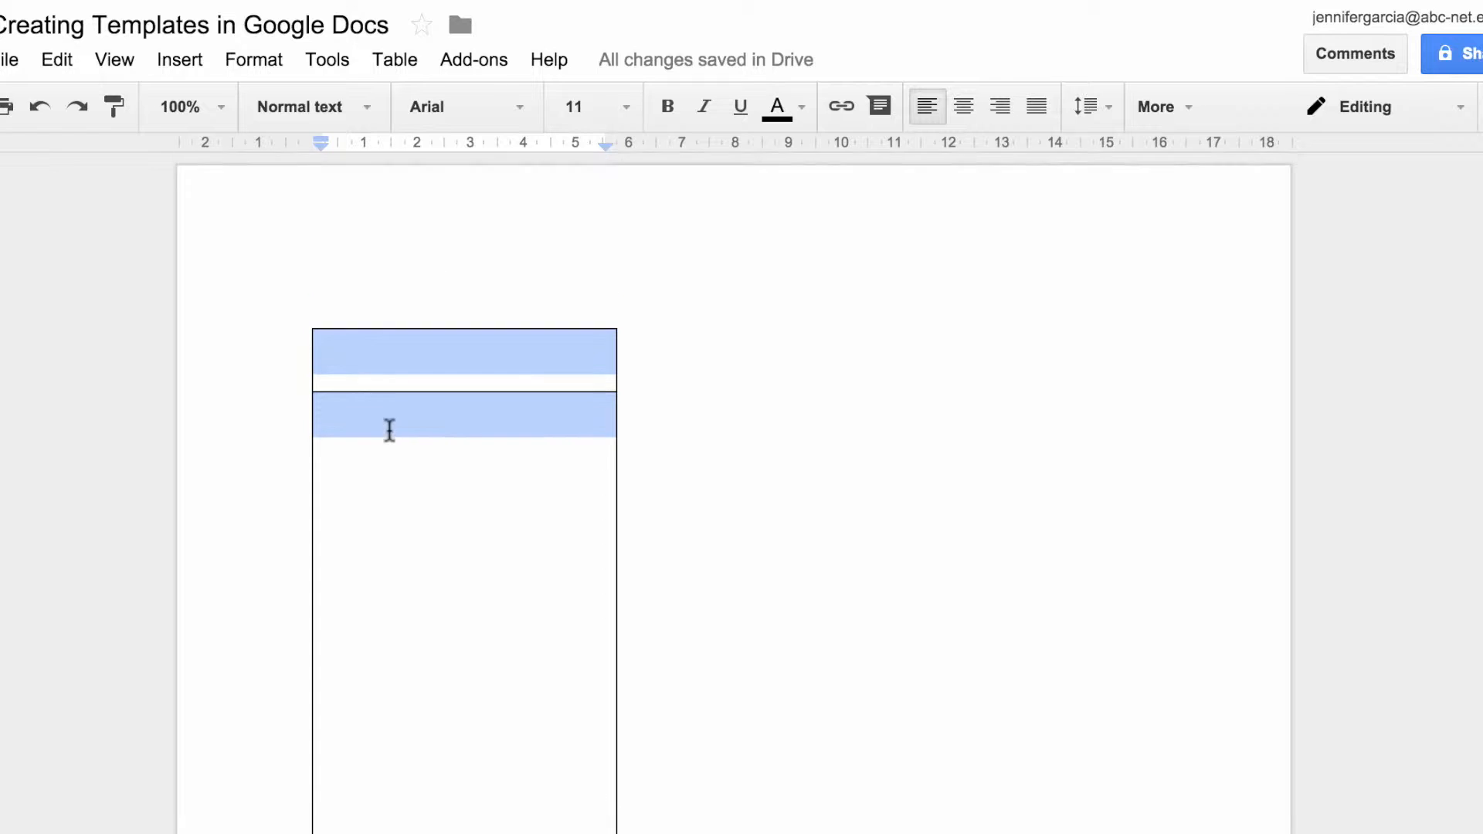
{"action": "left_click", "coordinate": [394, 60]}
{"action": "mouse_move", "coordinate": [433, 105]}
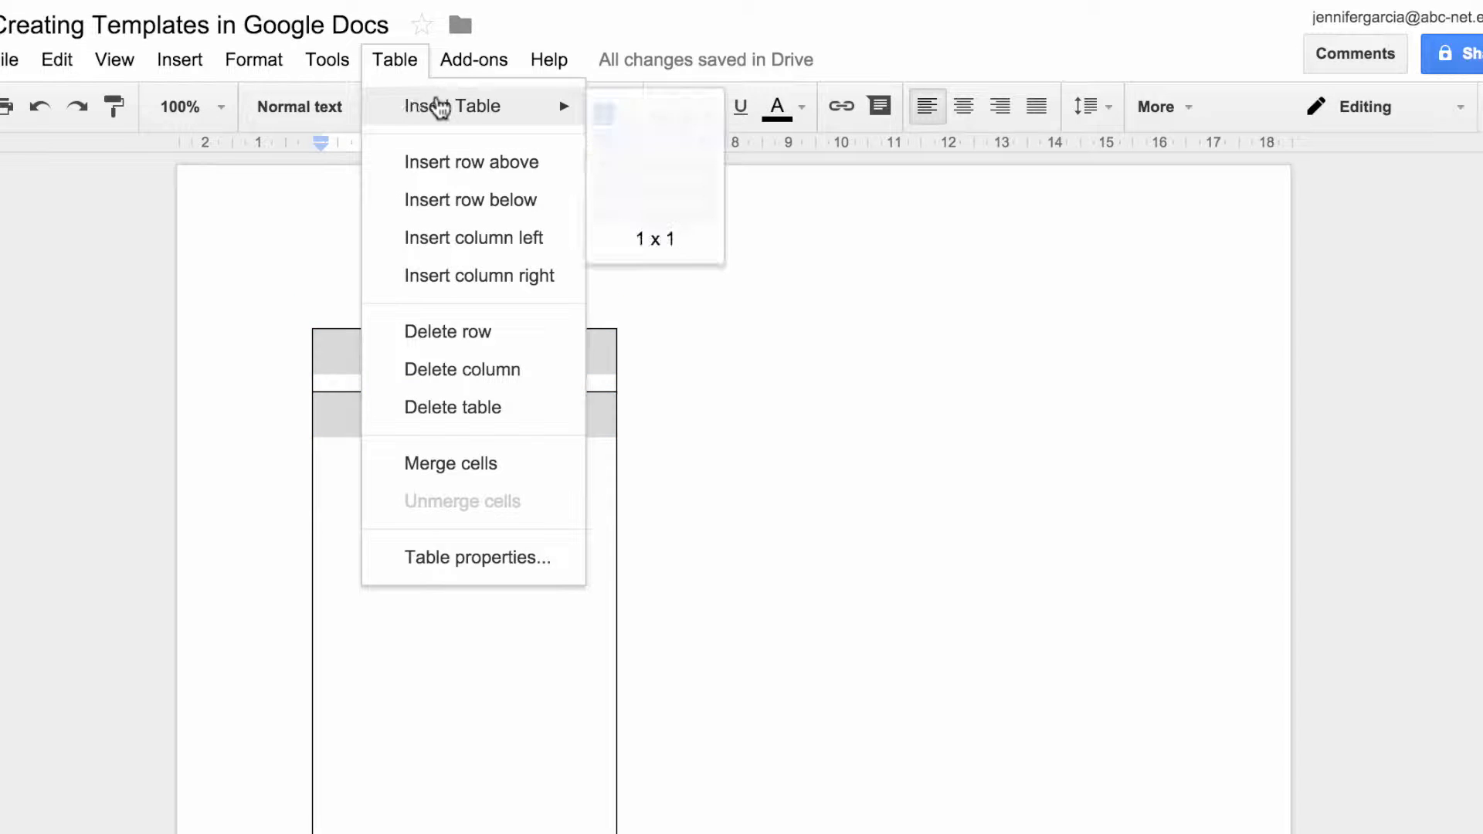
{"action": "left_click", "coordinate": [604, 116]}
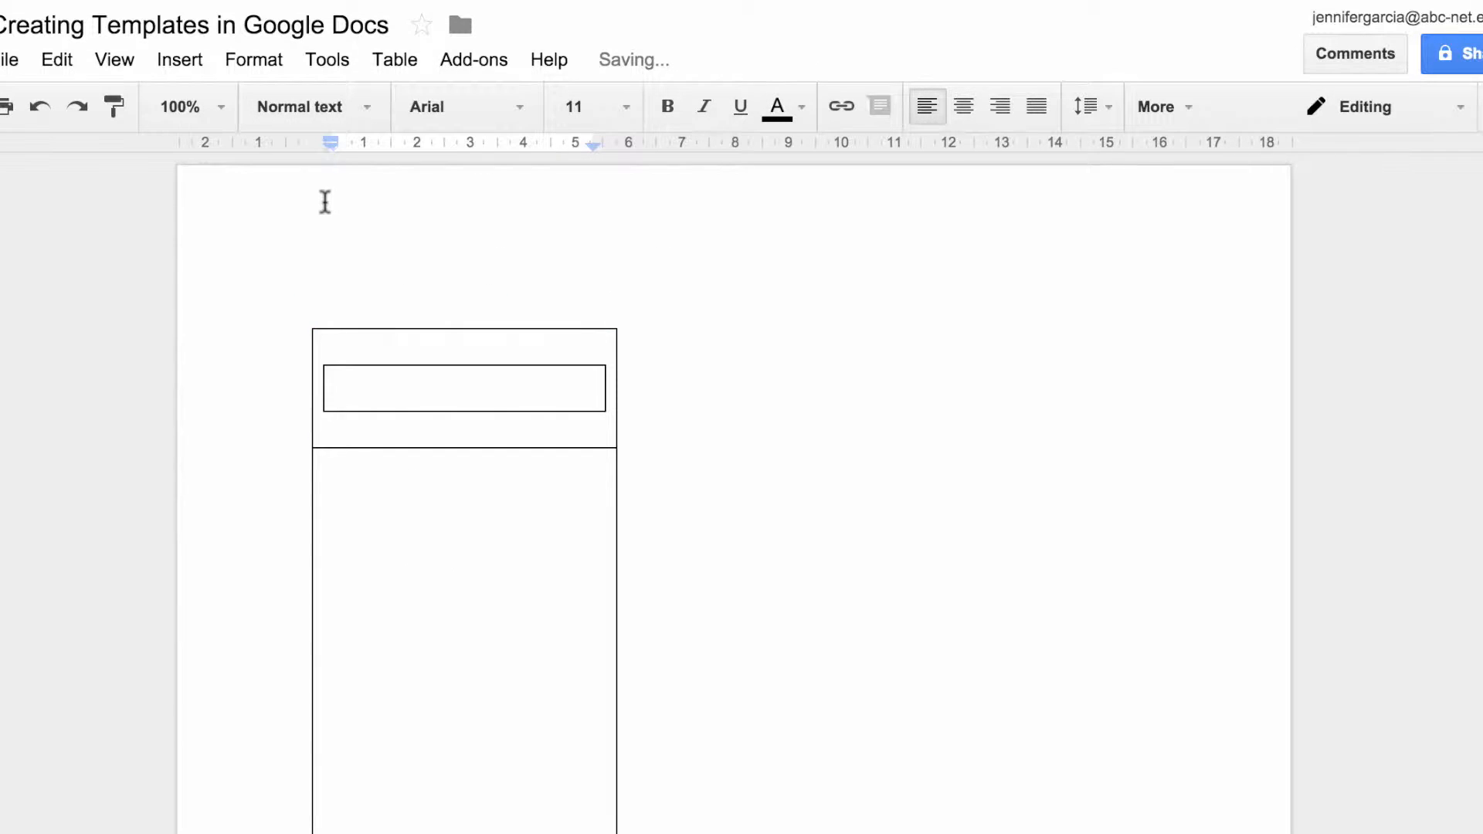
Insert a full-width 1 x 1 table on the empty line above the narrow table
{"action": "left_click", "coordinate": [405, 247]}
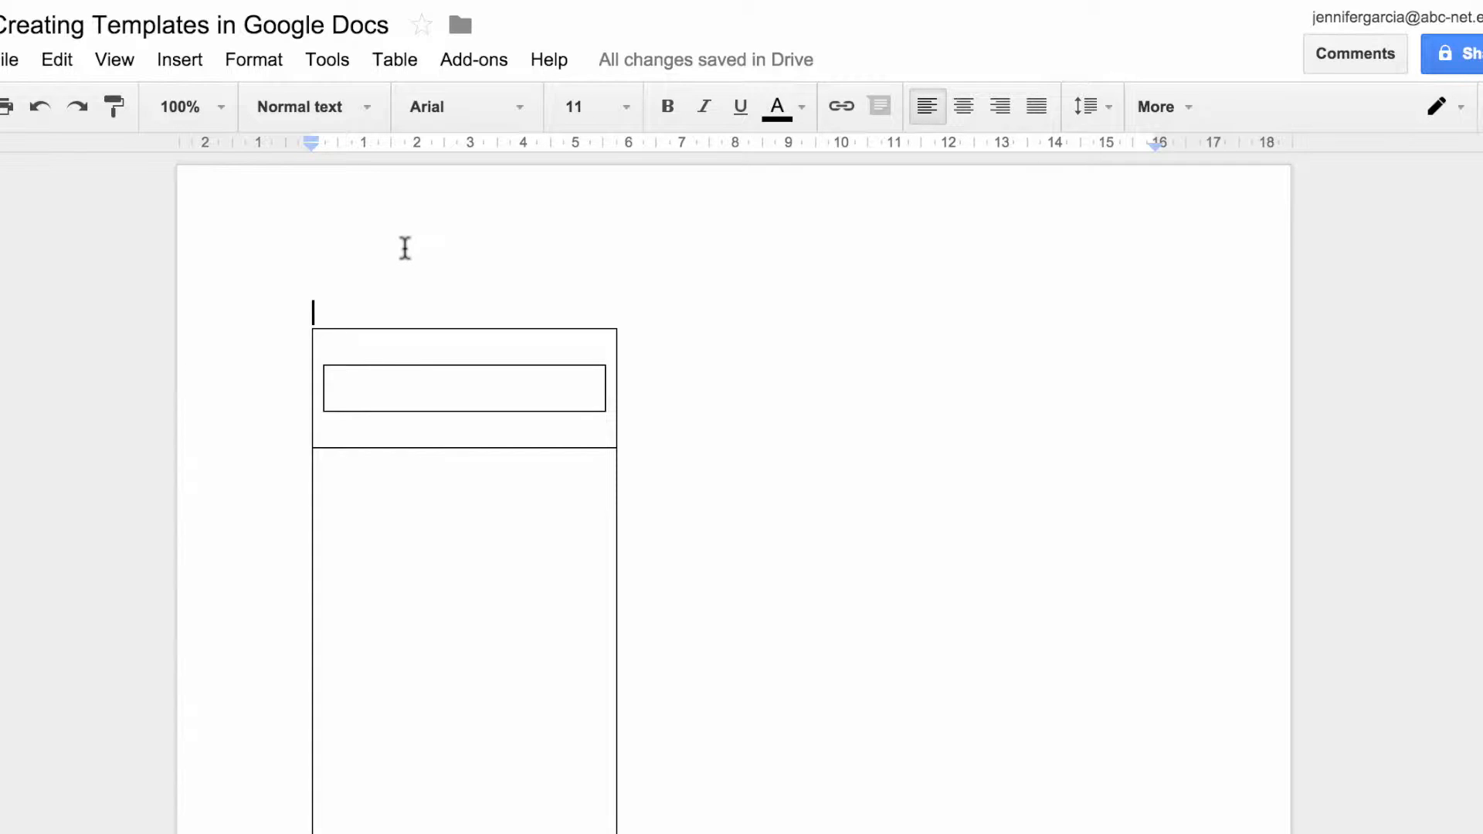
{"action": "left_click", "coordinate": [396, 61]}
{"action": "mouse_move", "coordinate": [433, 108]}
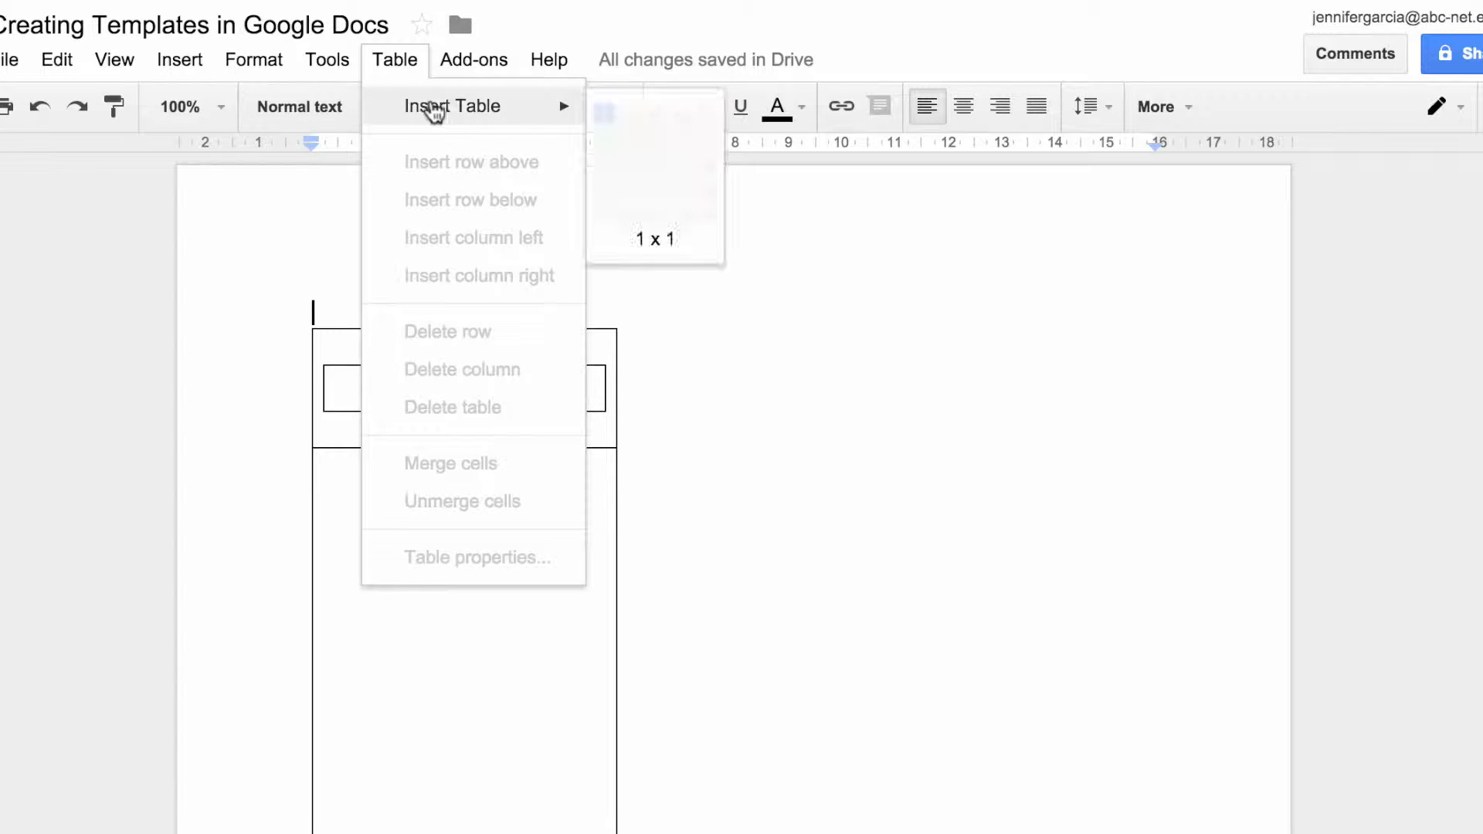
{"action": "left_click", "coordinate": [606, 116]}
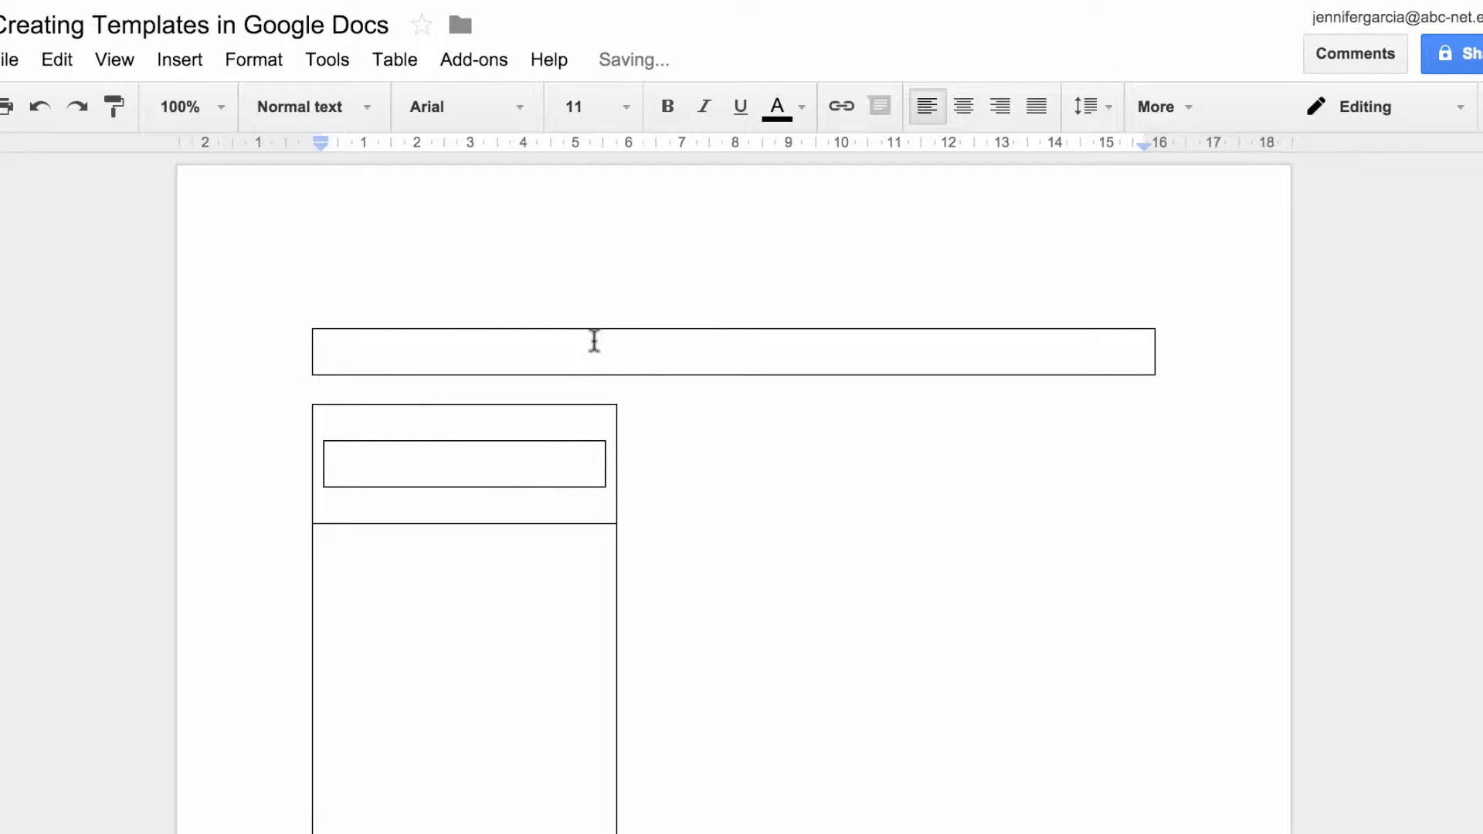
Apply the Title style in the full-width table and enter the heading "News"
{"action": "left_click", "coordinate": [369, 112]}
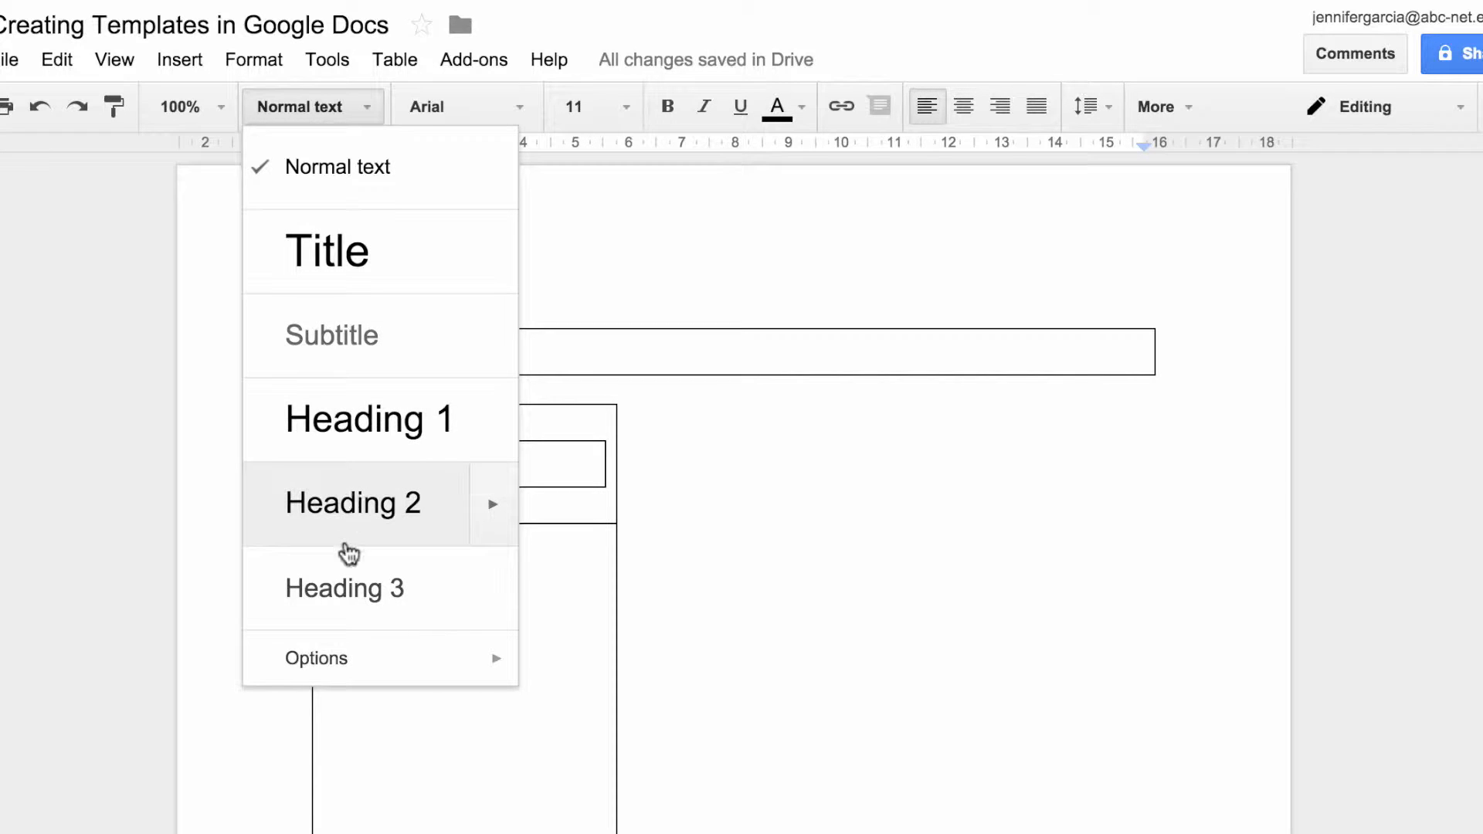
{"action": "left_click", "coordinate": [371, 267]}
{"action": "left_click", "coordinate": [371, 268]}
{"action": "left_click", "coordinate": [369, 108]}
{"action": "left_click", "coordinate": [608, 368]}
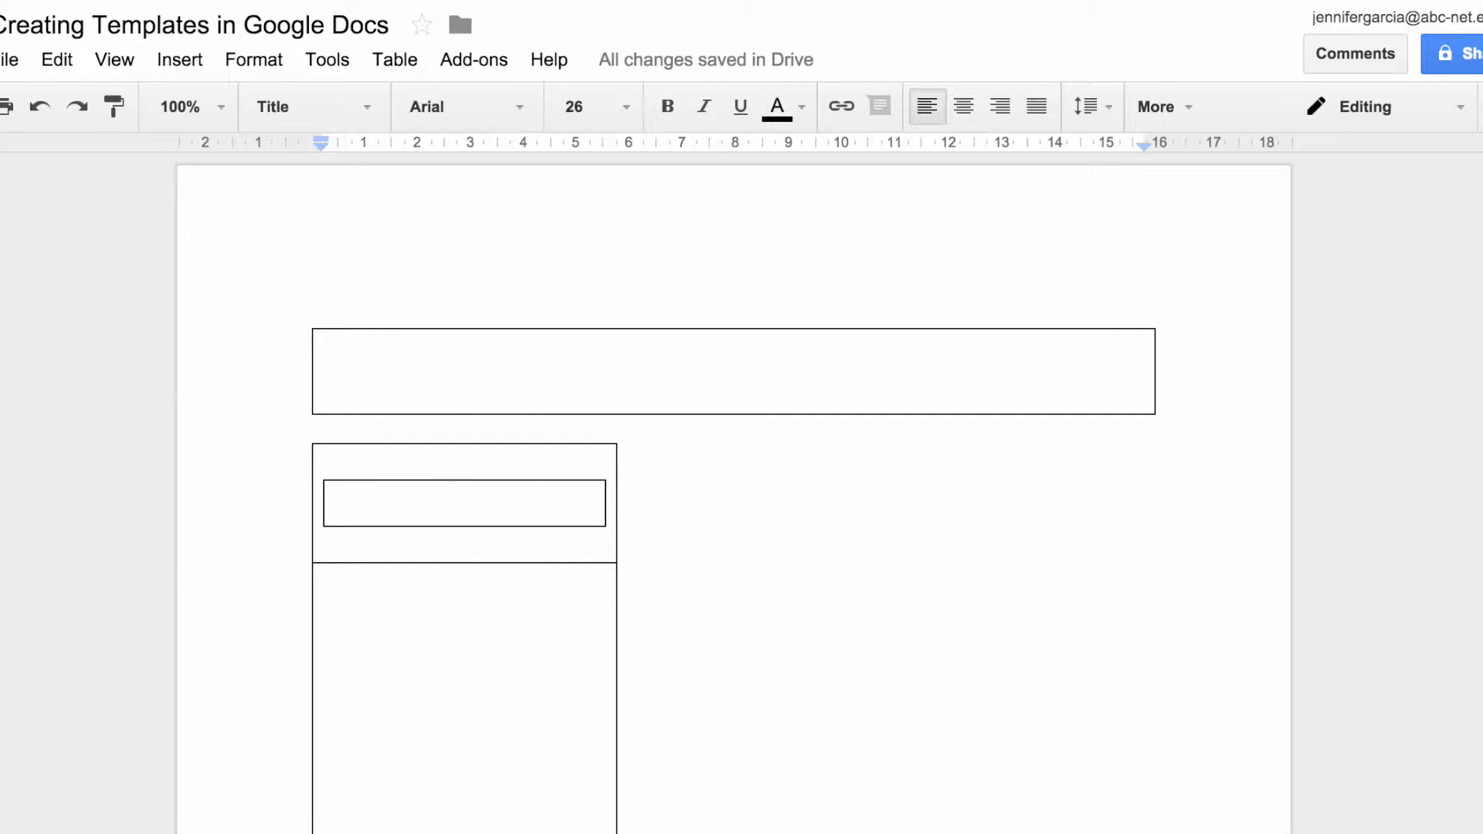
{"action": "type", "text": "New"}
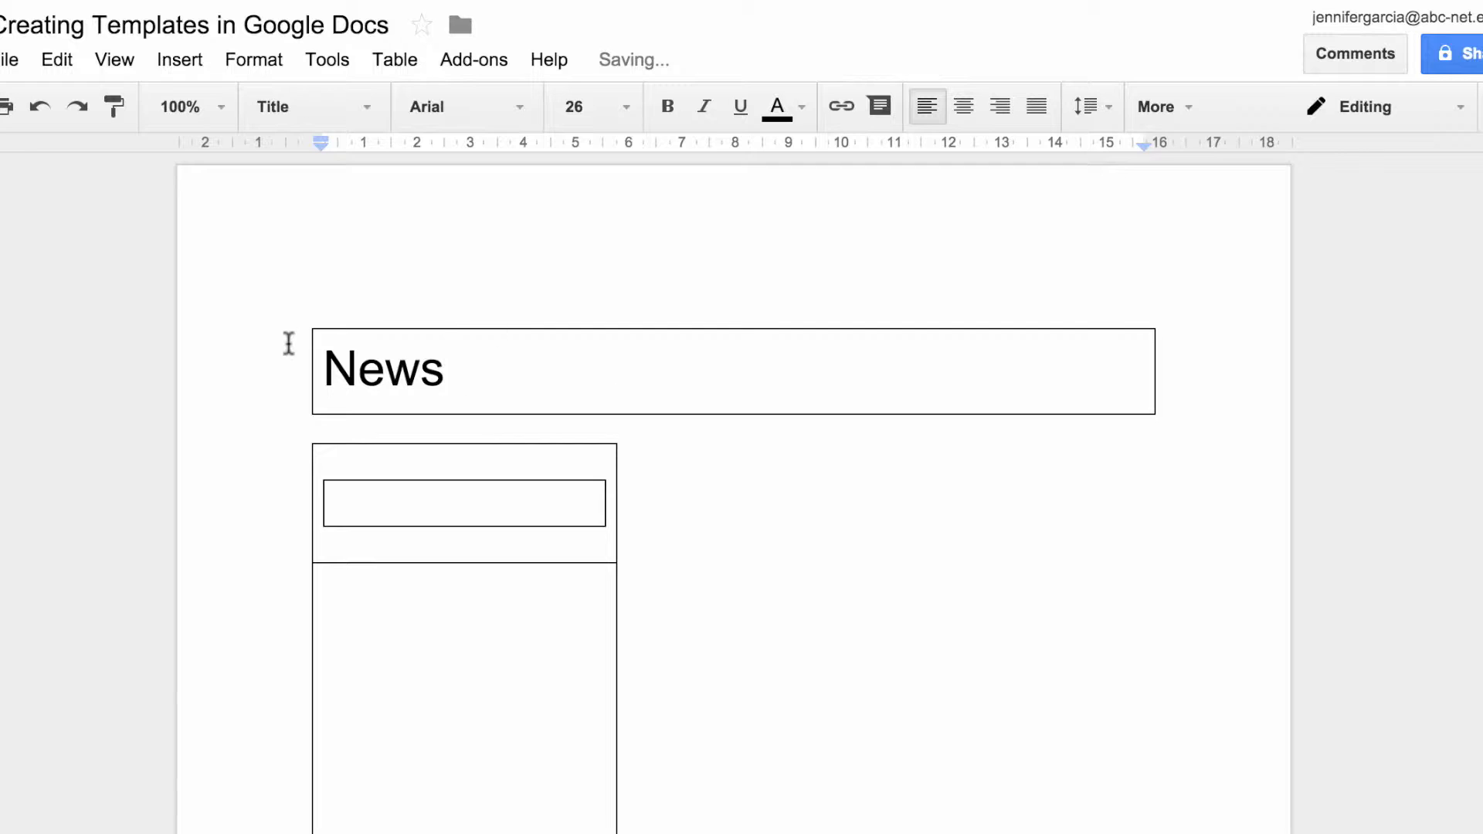
{"action": "type", "text": "s"}
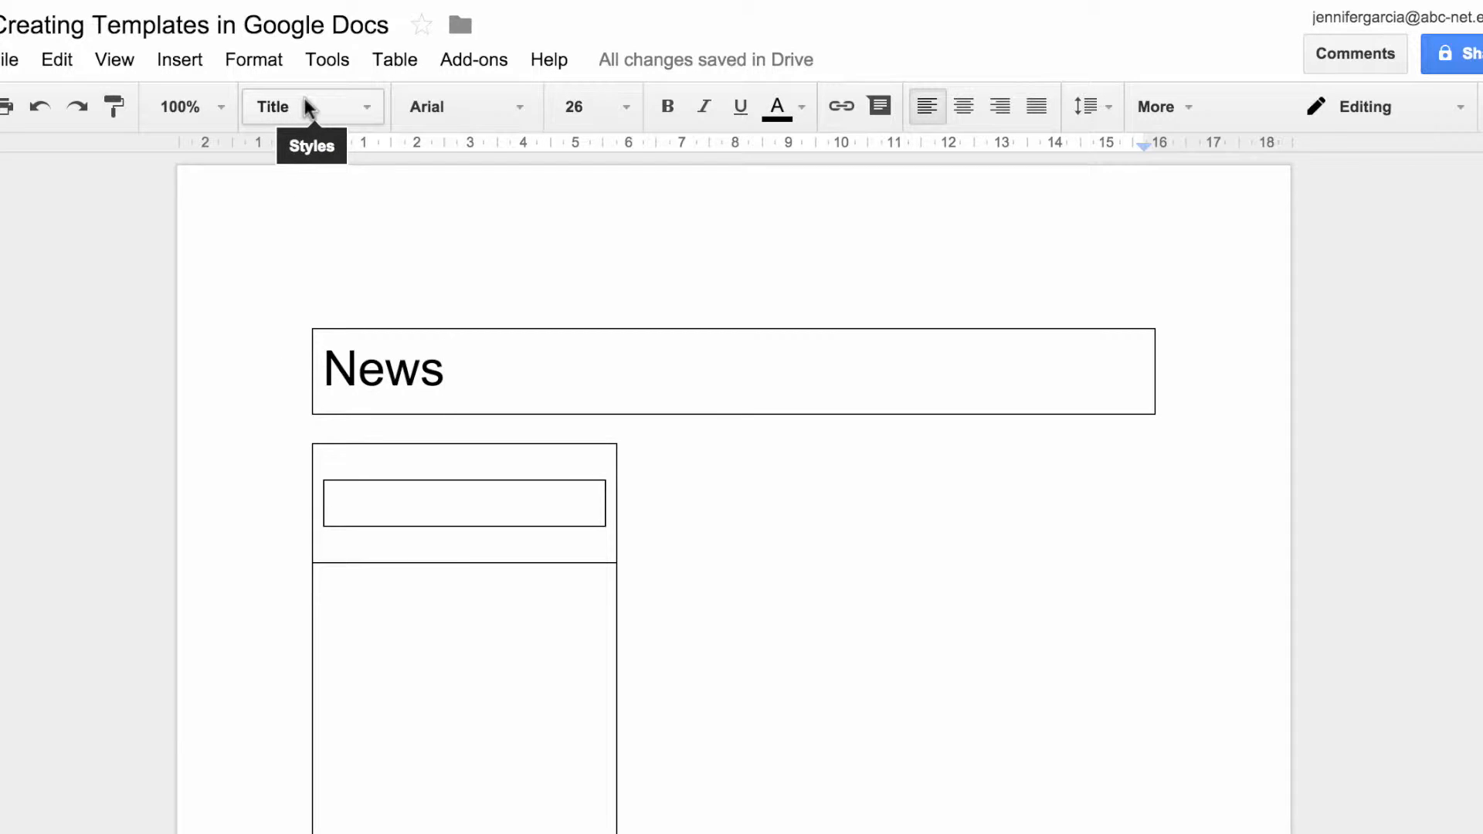
Enter "Today" in Subtitle style in the nested cell and "Today in the news….." as normal text in the cell below
{"action": "left_click", "coordinate": [479, 499]}
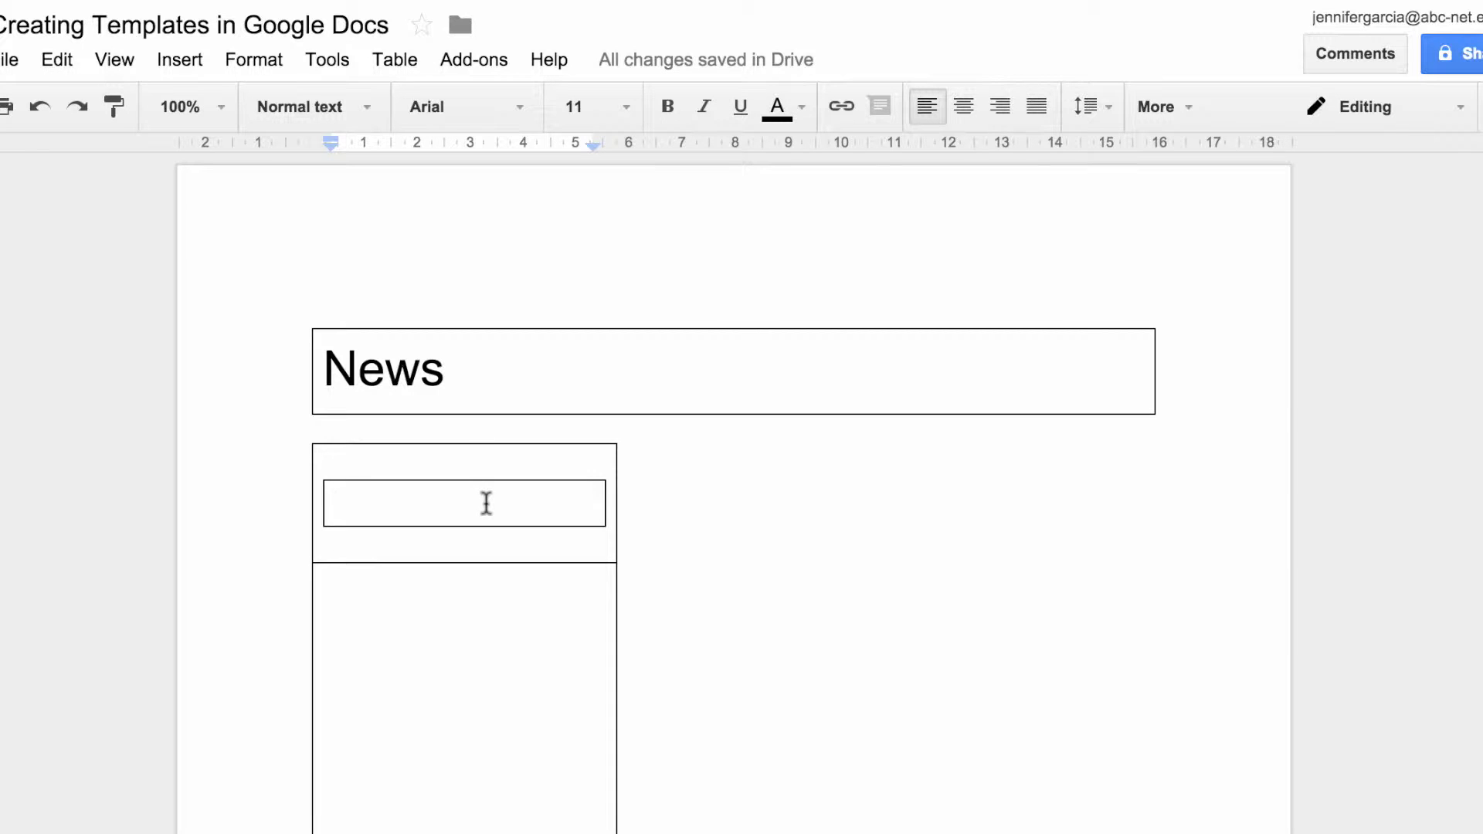
{"action": "left_click", "coordinate": [373, 110]}
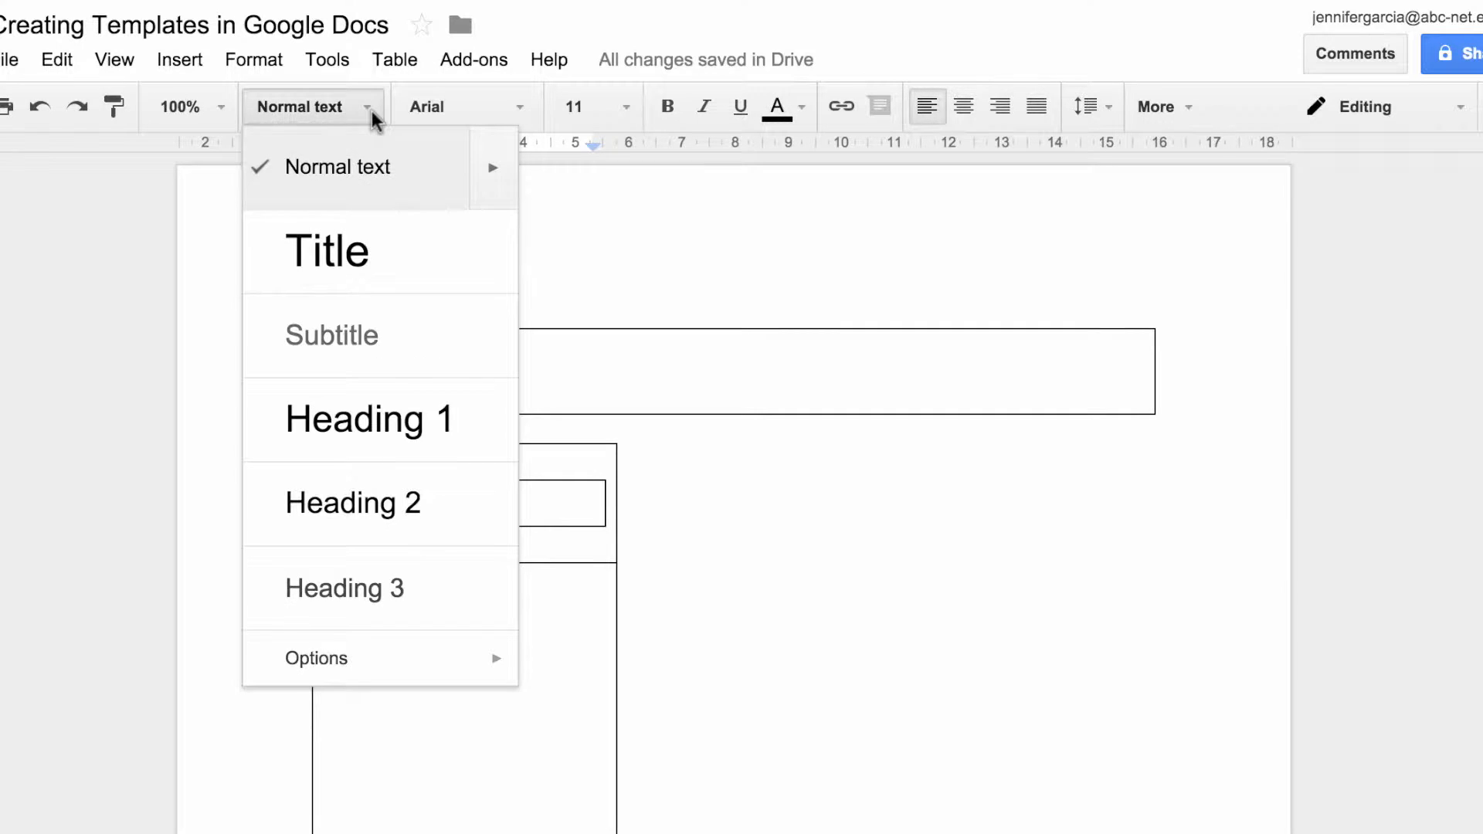
{"action": "left_click", "coordinate": [368, 340]}
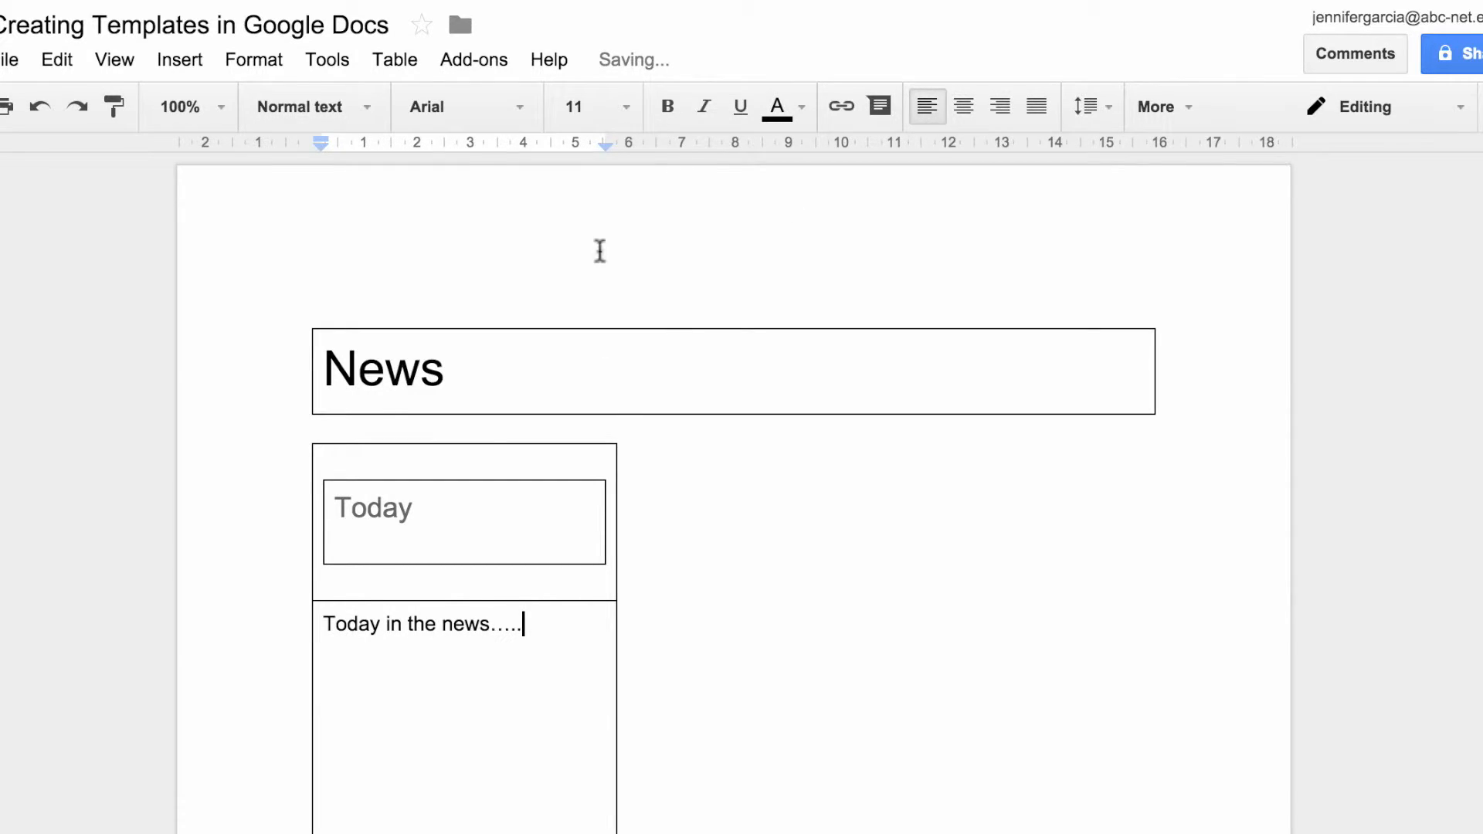
Change the text colour of the "News" heading to red
{"action": "left_click", "coordinate": [801, 108]}
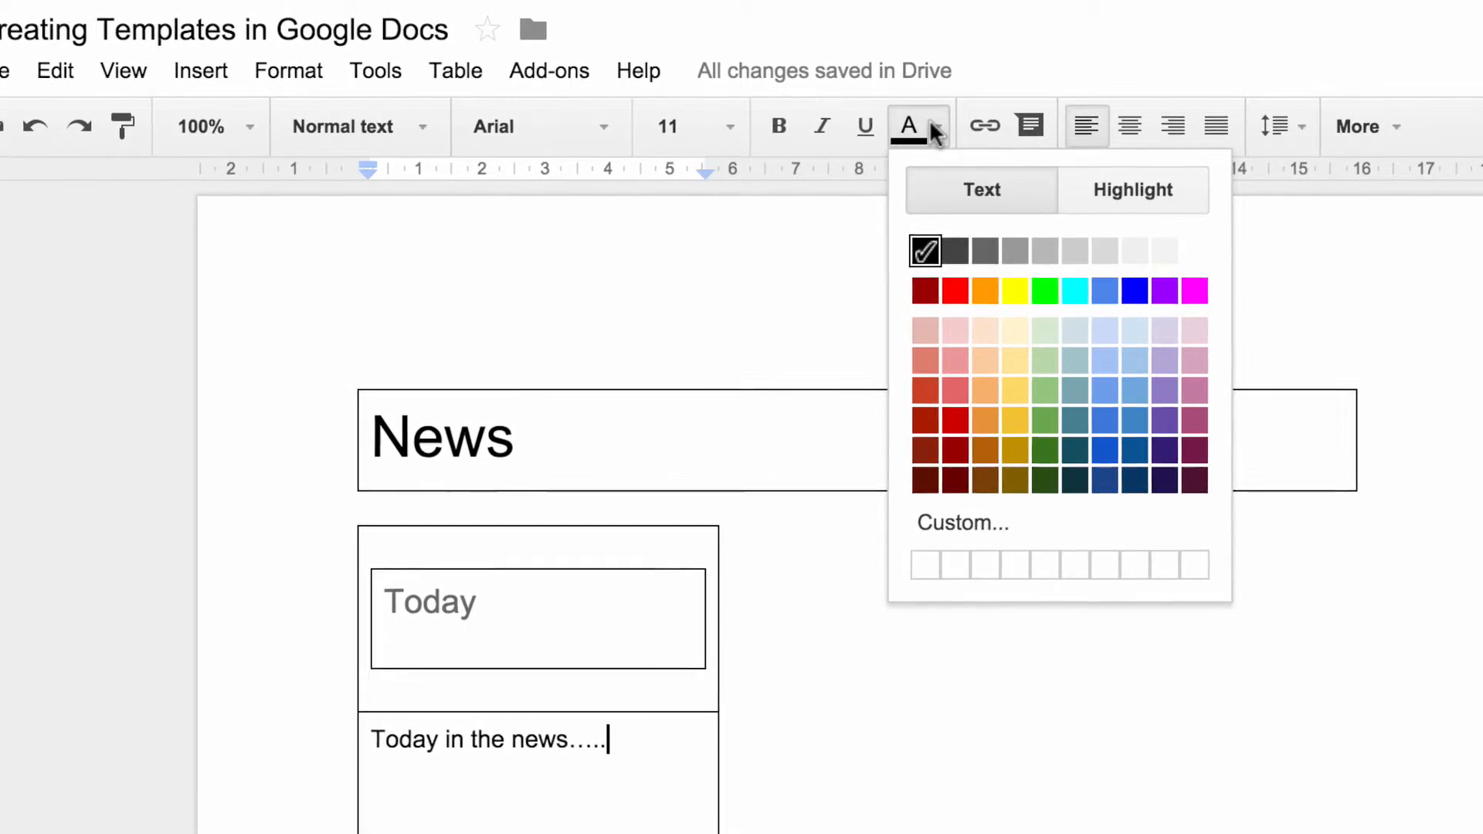
{"action": "left_click", "coordinate": [932, 126]}
{"action": "left_click_drag", "start_coordinate": [562, 451], "coordinate": [340, 414]}
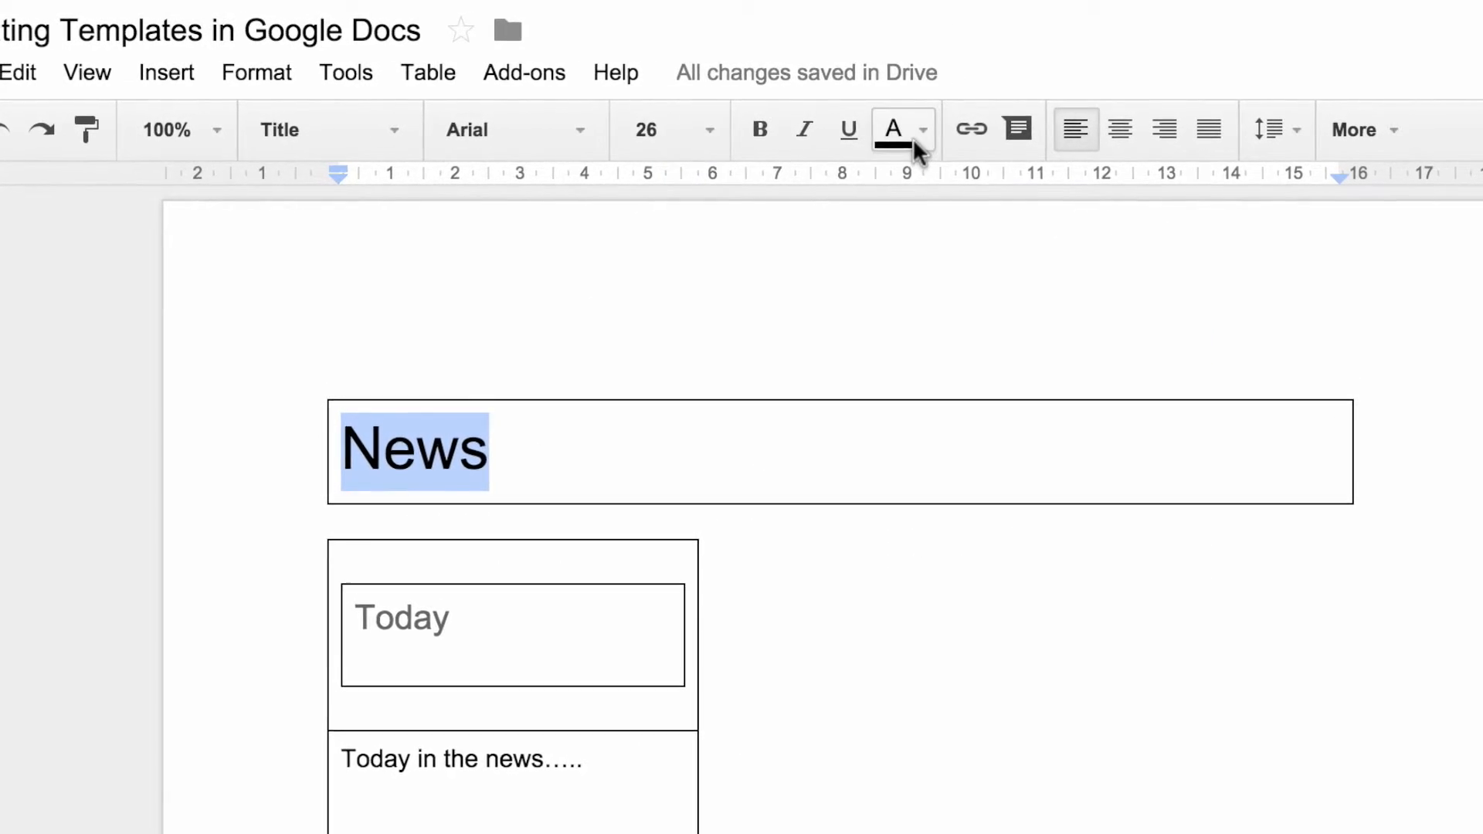
{"action": "left_click", "coordinate": [919, 133]}
{"action": "left_click", "coordinate": [957, 294]}
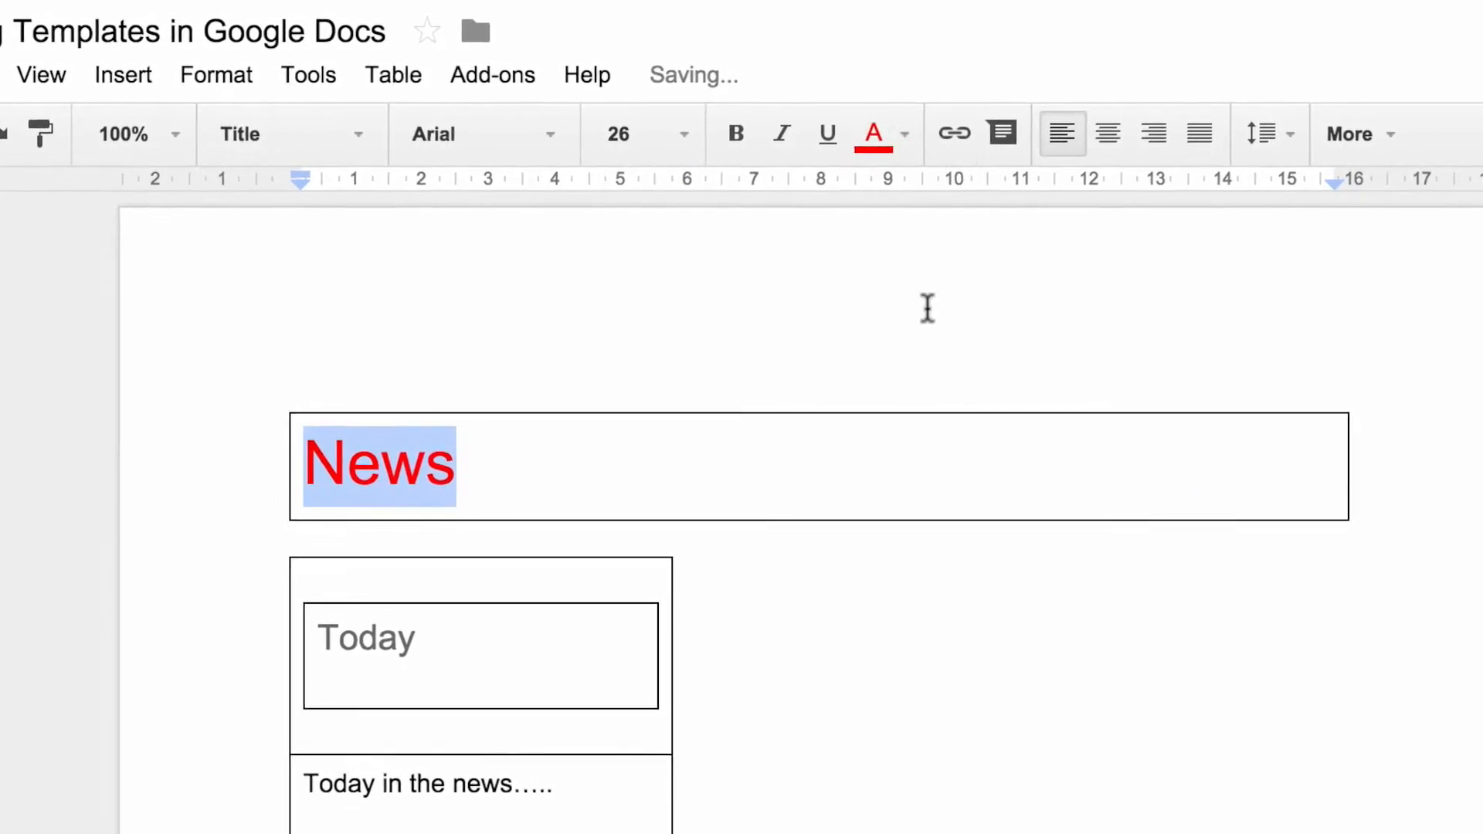
{"action": "left_click", "coordinate": [798, 599]}
{"action": "left_click_drag", "start_coordinate": [748, 405], "coordinate": [719, 413]}
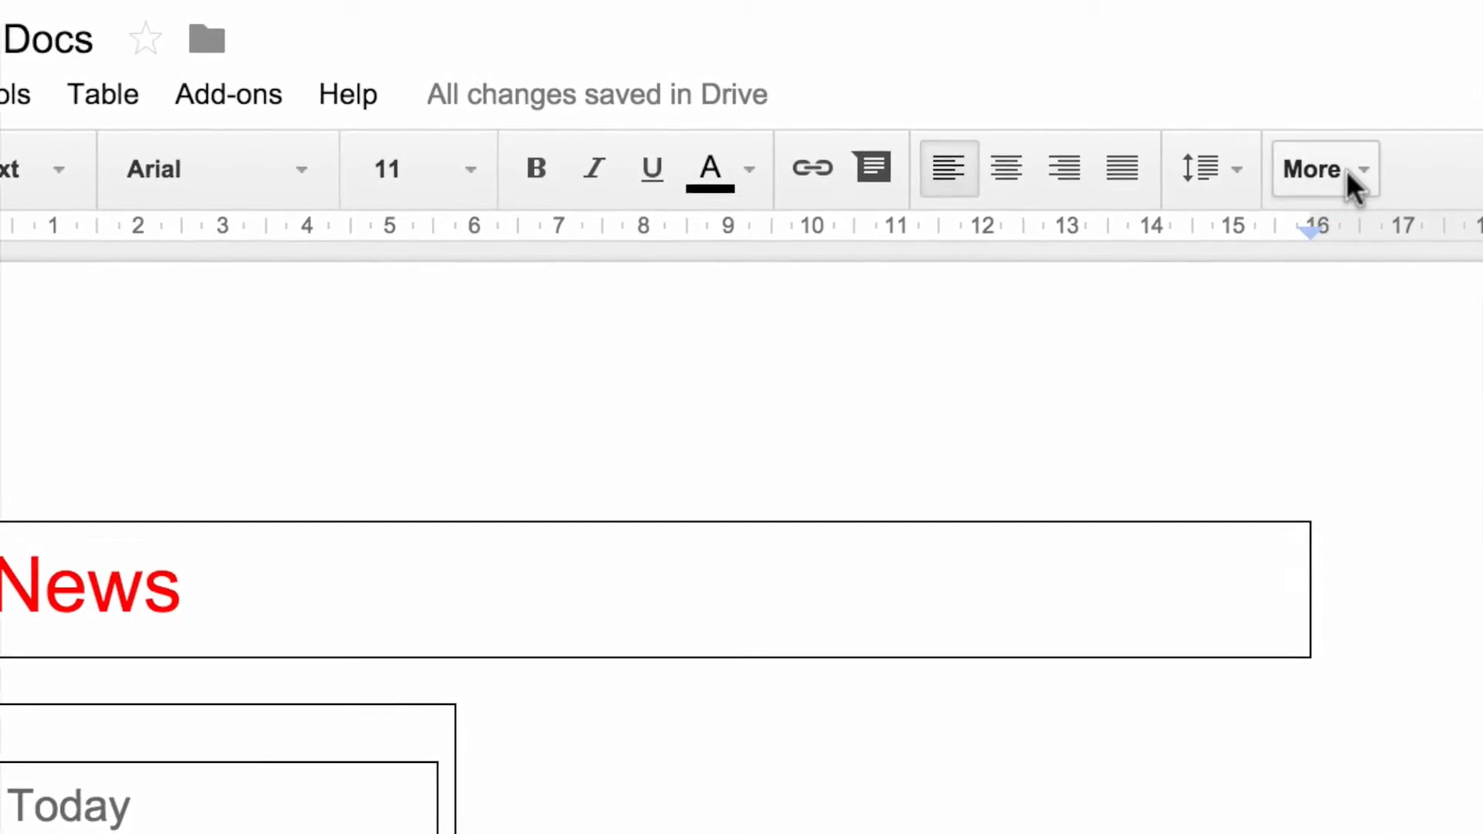
{"action": "left_click", "coordinate": [1346, 171]}
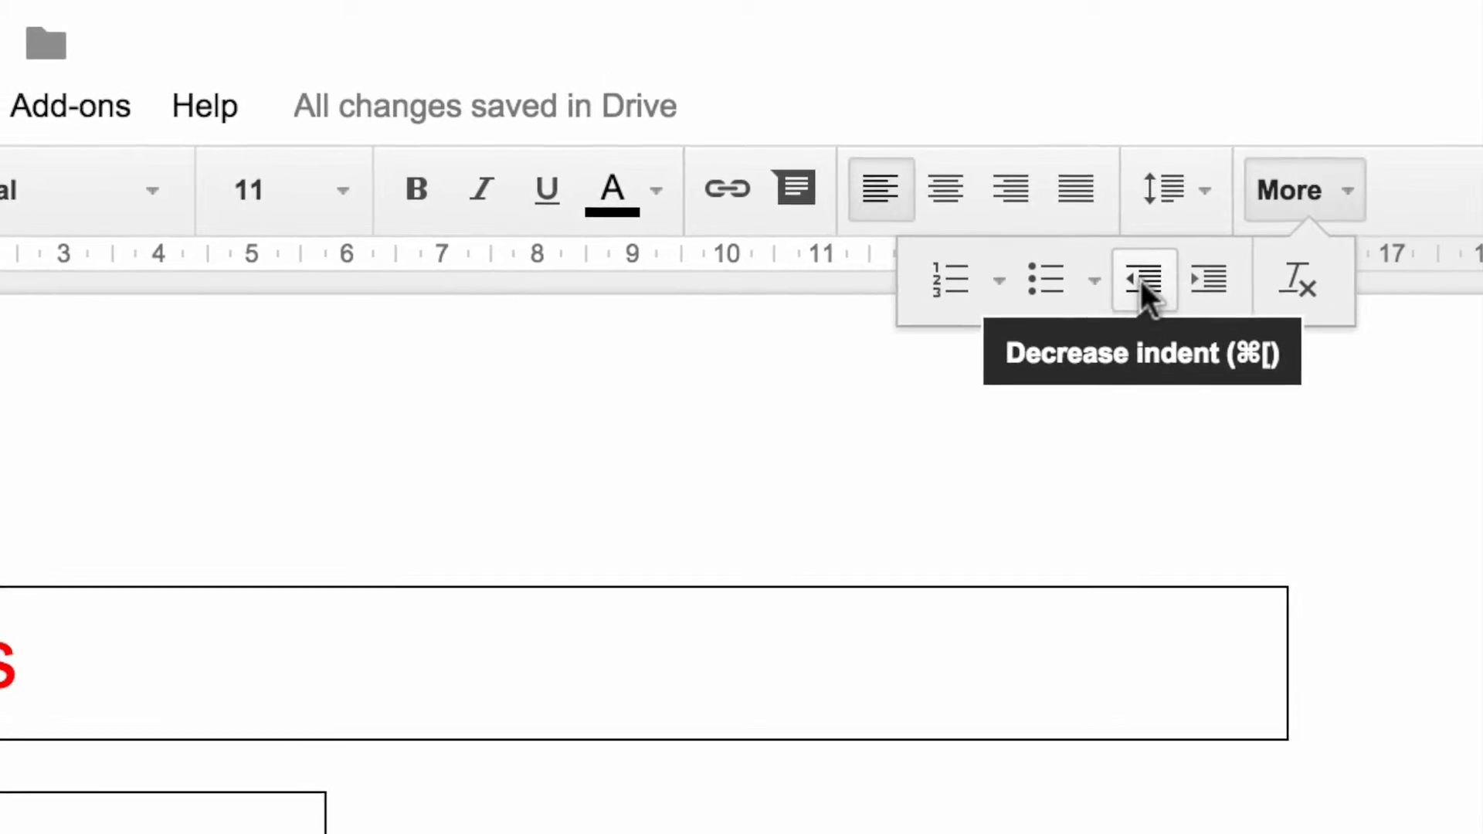
{"action": "left_click", "coordinate": [1480, 190]}
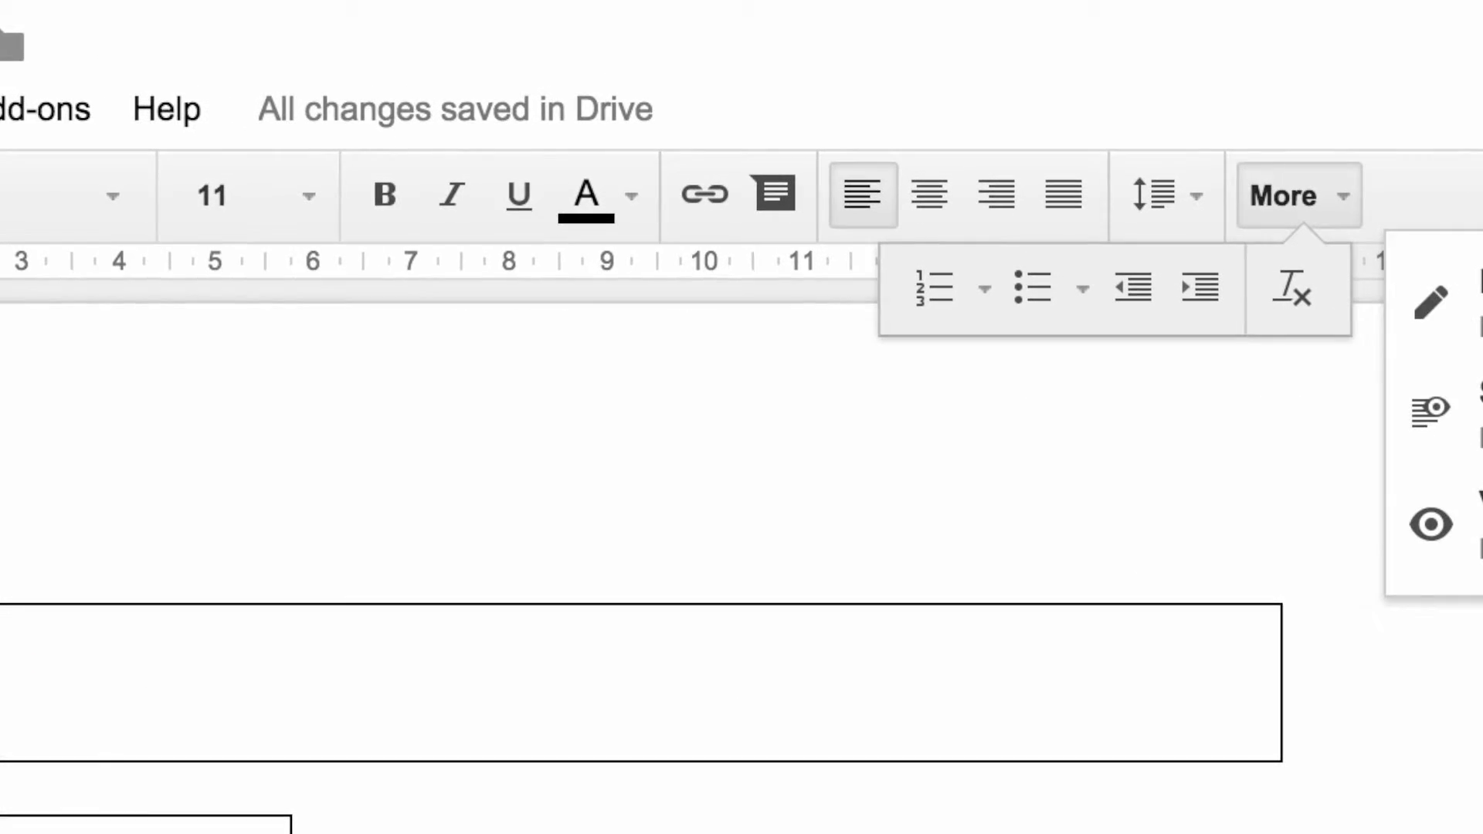
{"action": "left_click", "coordinate": [394, 70]}
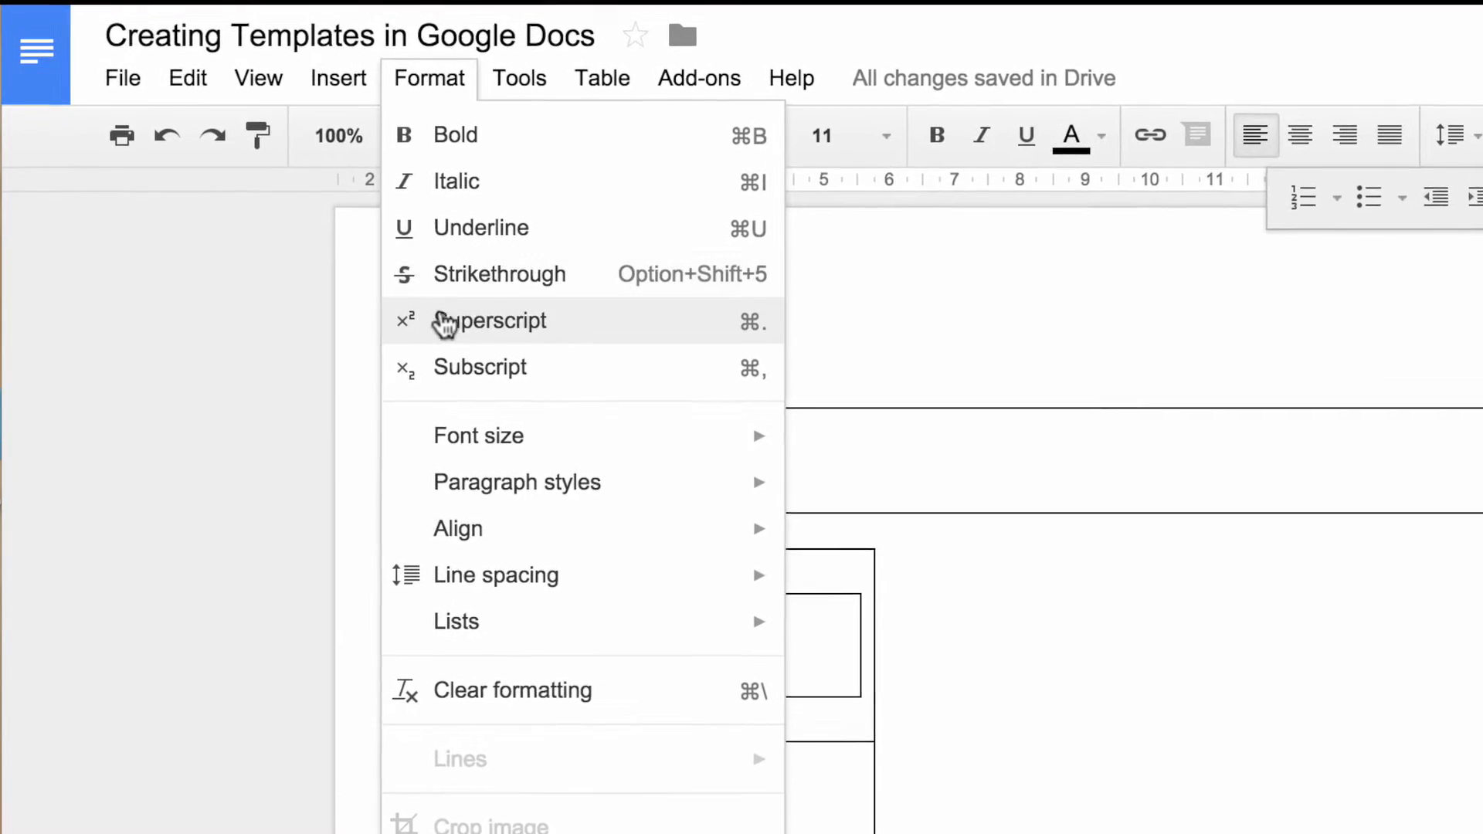
{"action": "mouse_move", "coordinate": [475, 488]}
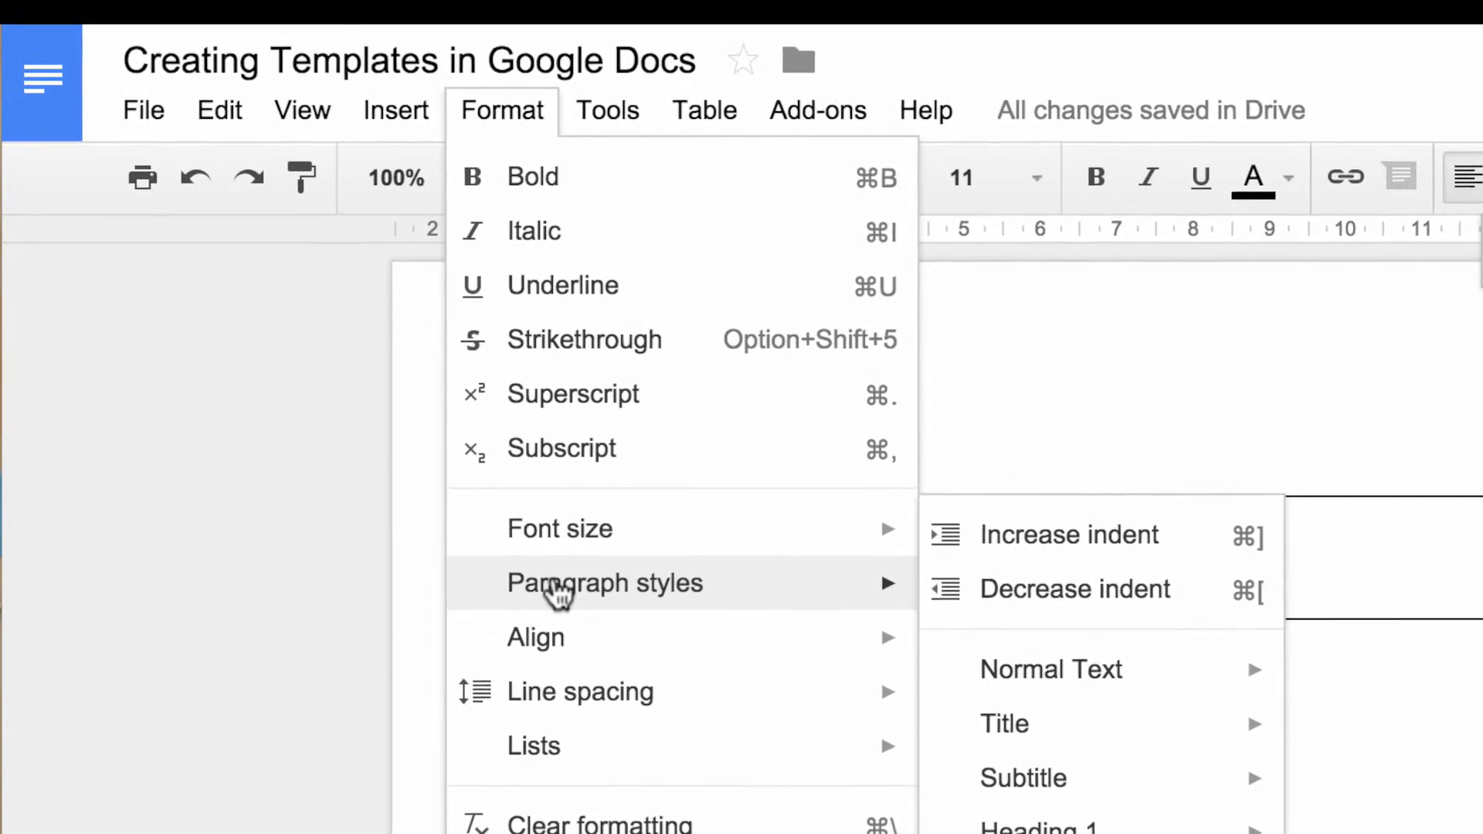
{"action": "mouse_move", "coordinate": [557, 648]}
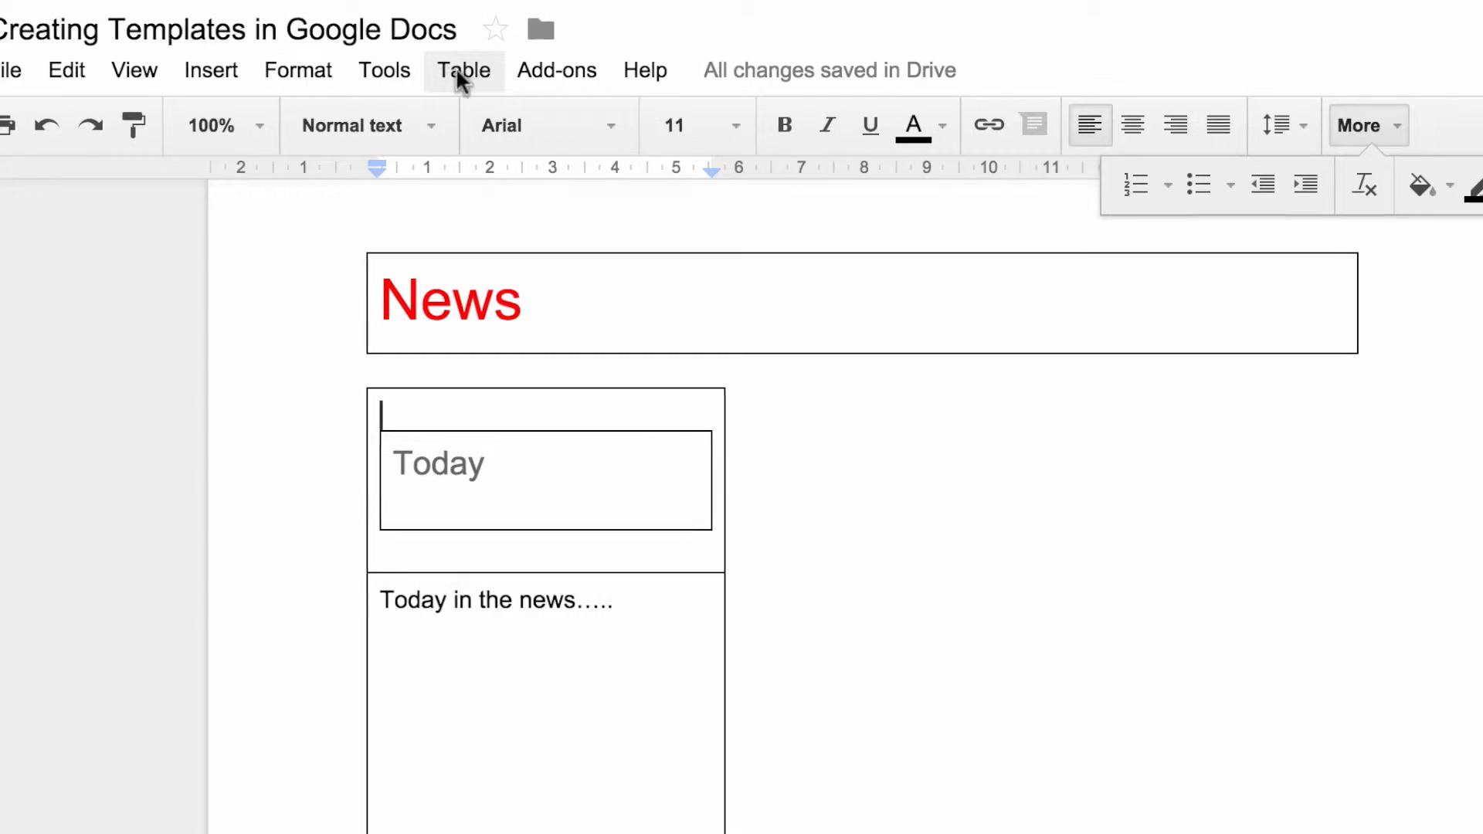
Insert a 1 x 1 table between the News and Today tables, resized to a right-hand box about 6.5 cm wide and 4.6 cm tall
{"action": "left_click", "coordinate": [902, 174]}
{"action": "mouse_move", "coordinate": [975, 260]}
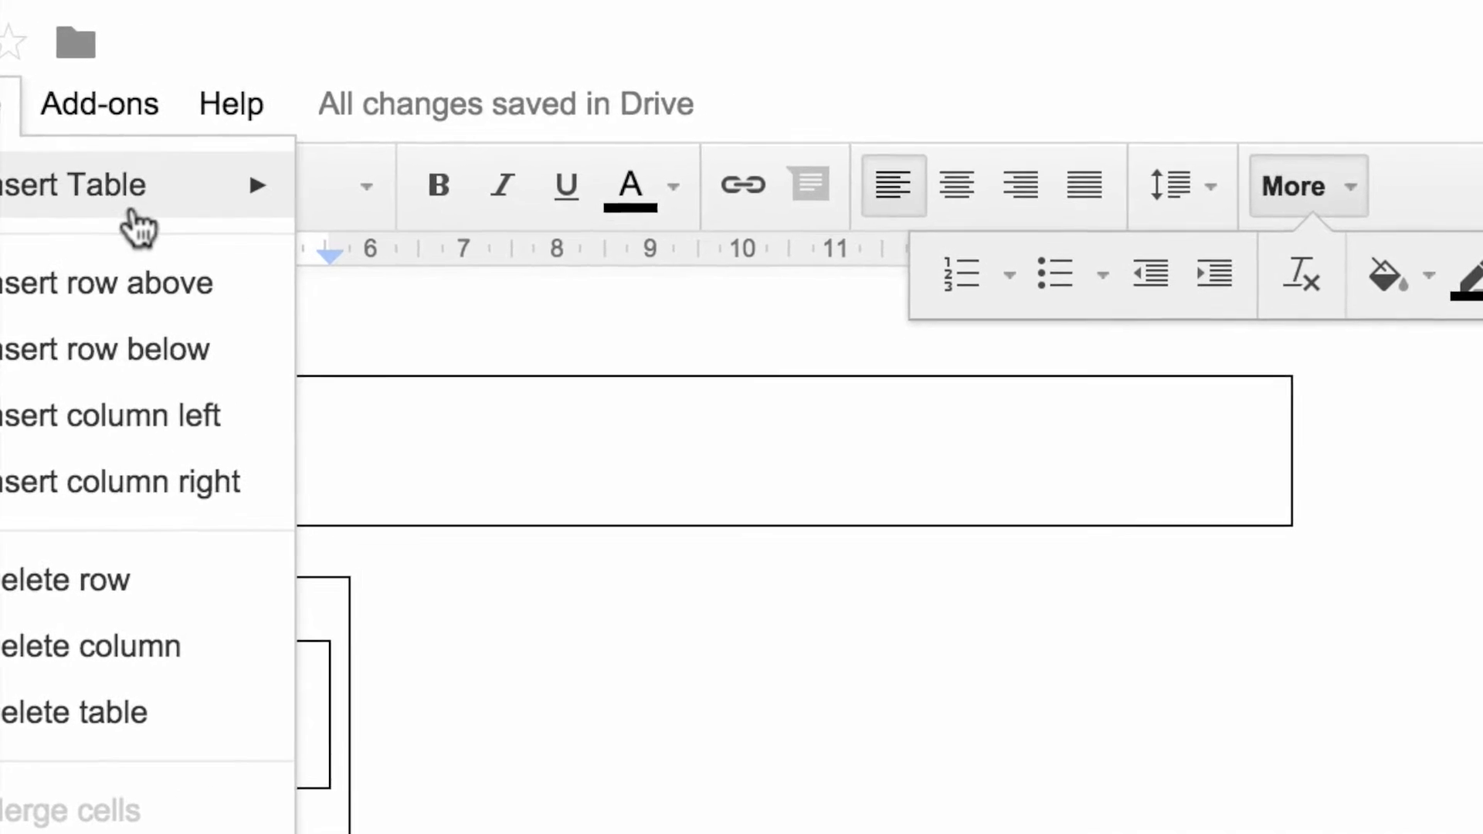
{"action": "mouse_move", "coordinate": [136, 228]}
{"action": "left_click", "coordinate": [332, 207]}
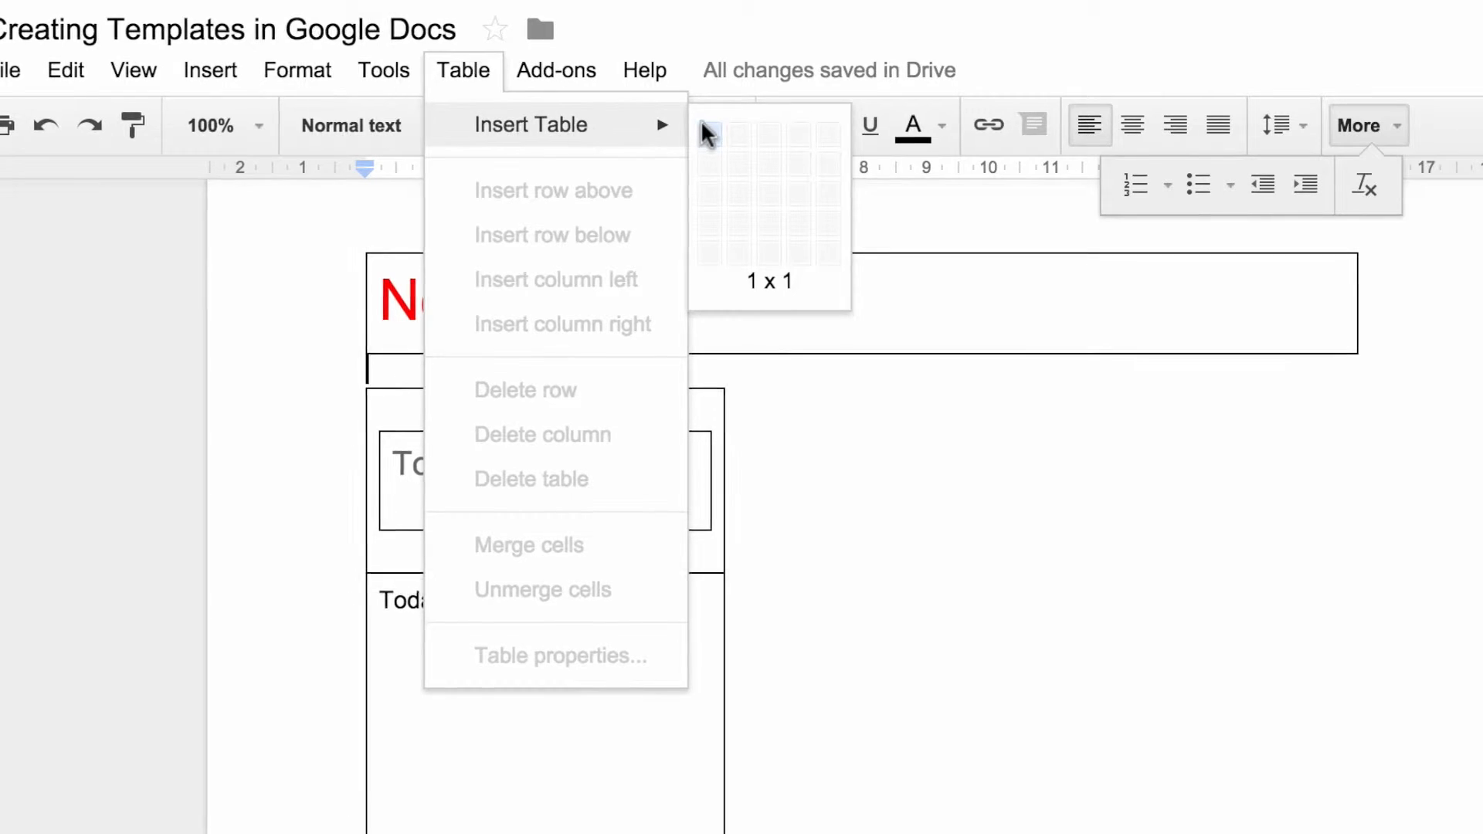
{"action": "left_click", "coordinate": [261, 207]}
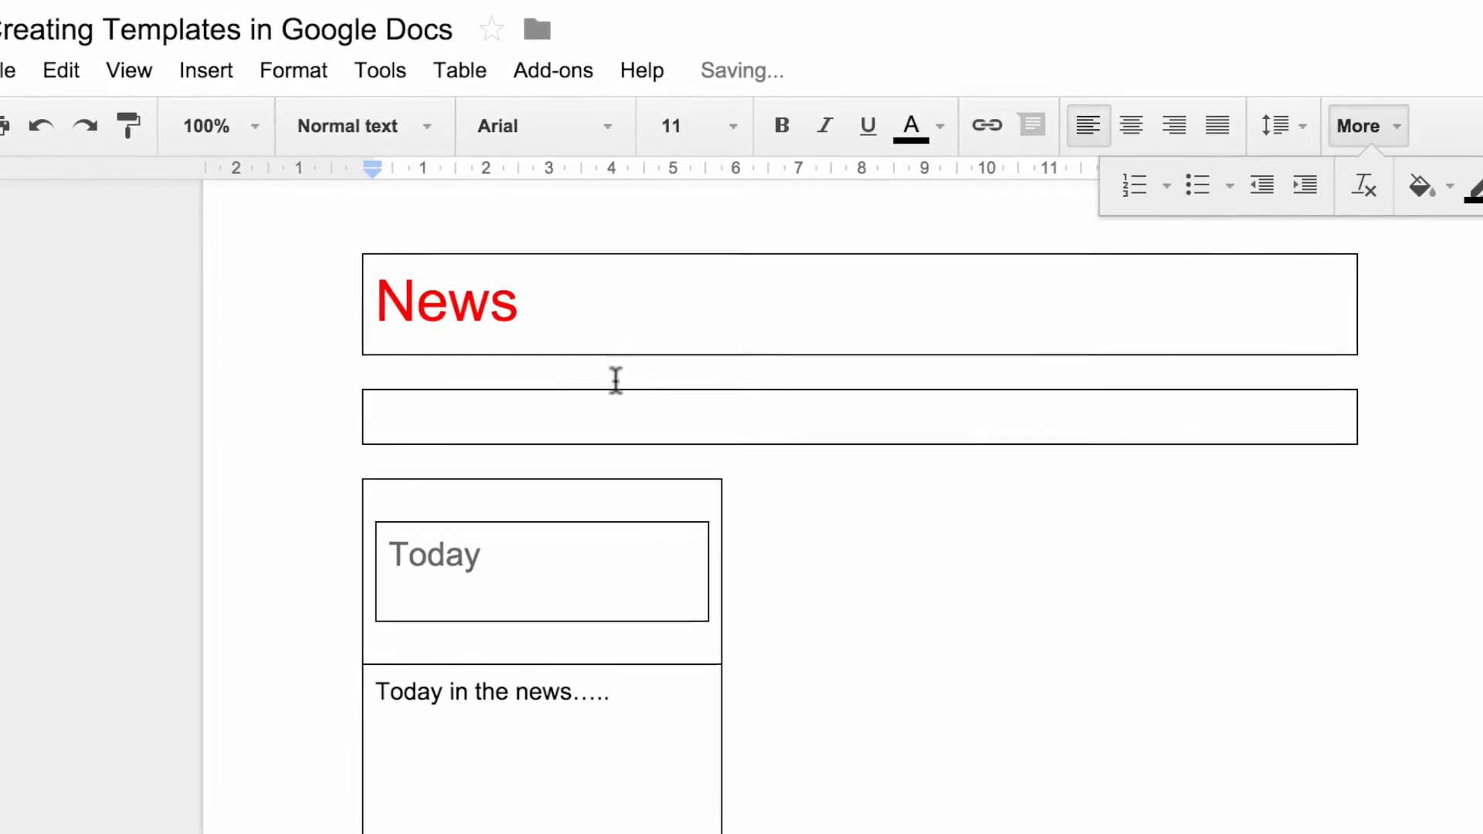
{"action": "left_click_drag", "start_coordinate": [362, 417], "coordinate": [938, 410]}
{"action": "left_click_drag", "start_coordinate": [1116, 454], "coordinate": [1115, 684]}
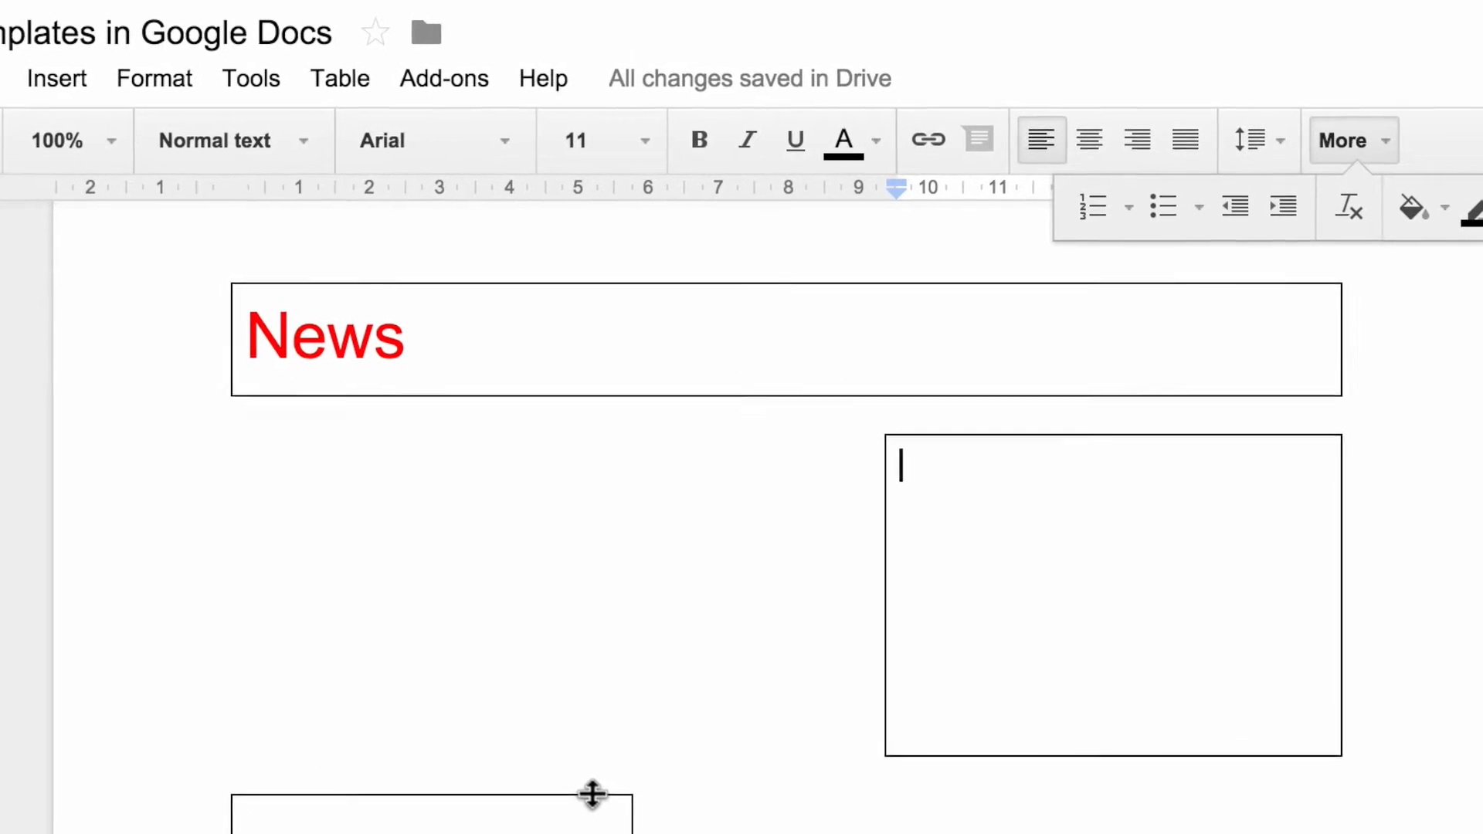
Set the cell background colour of the empty box below the News heading to light grey
{"action": "left_click", "coordinate": [318, 82]}
{"action": "left_click", "coordinate": [359, 761]}
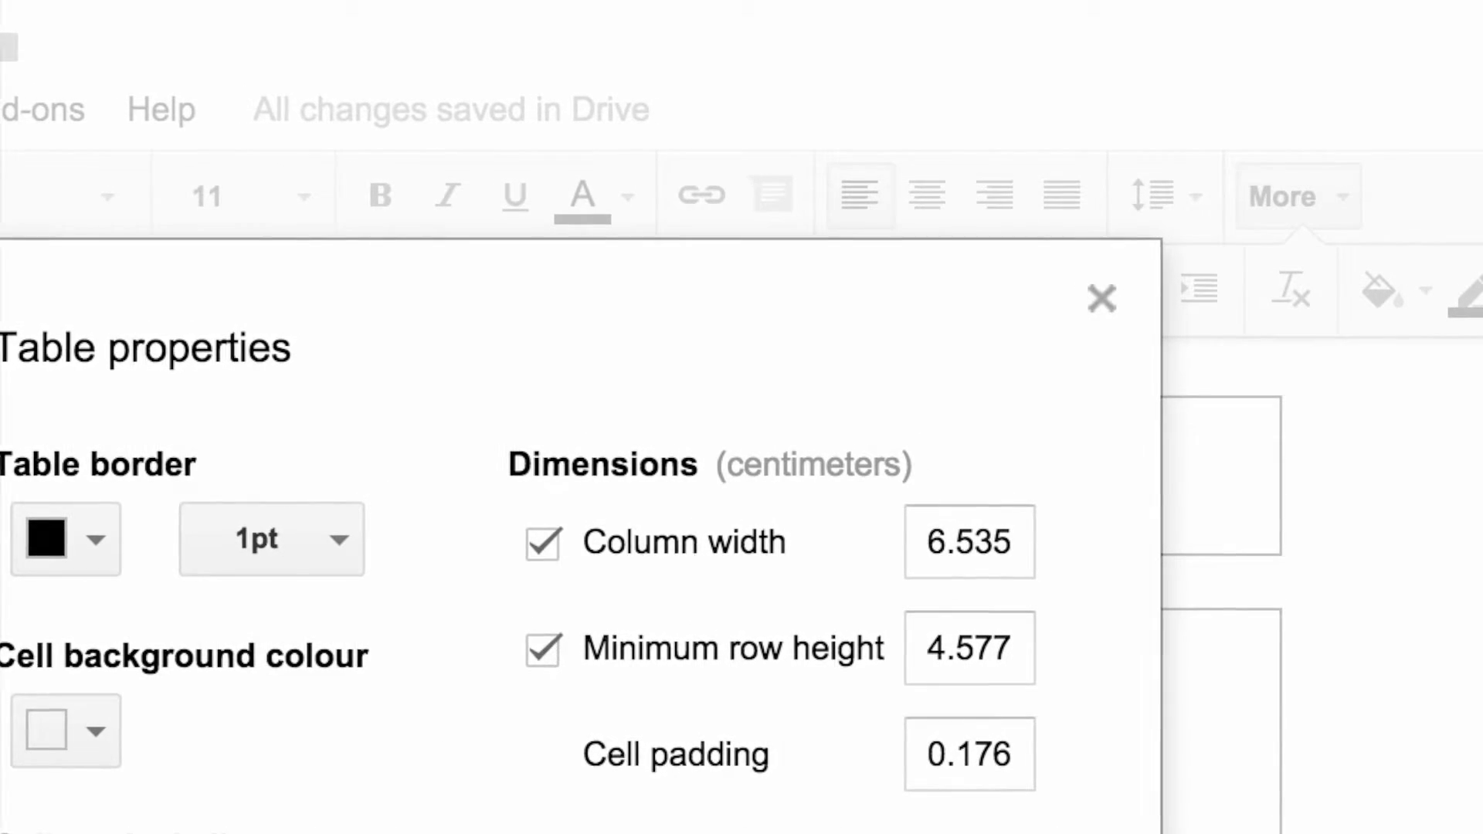
{"action": "left_click", "coordinate": [101, 730]}
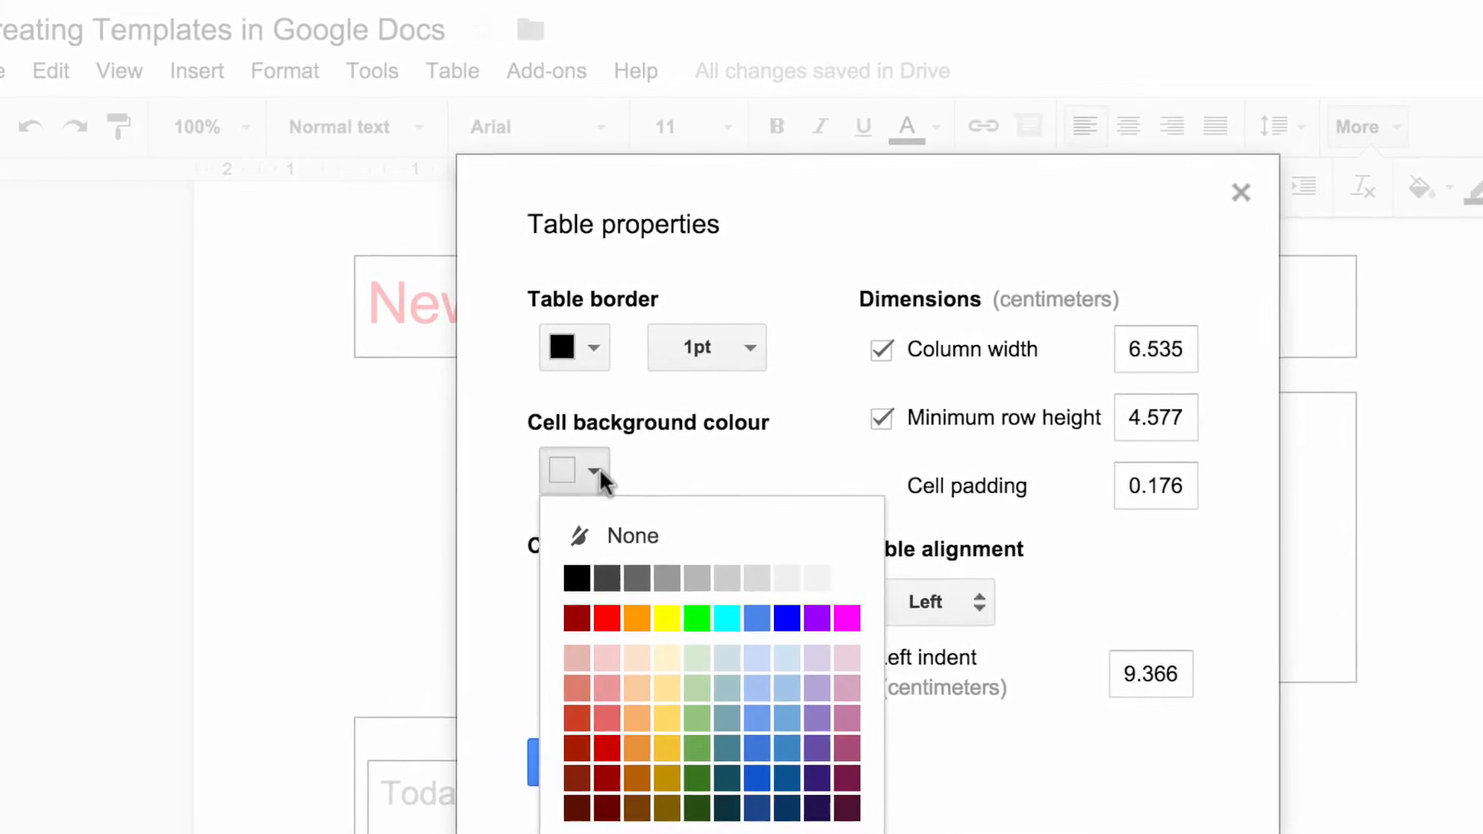
{"action": "left_click", "coordinate": [757, 578]}
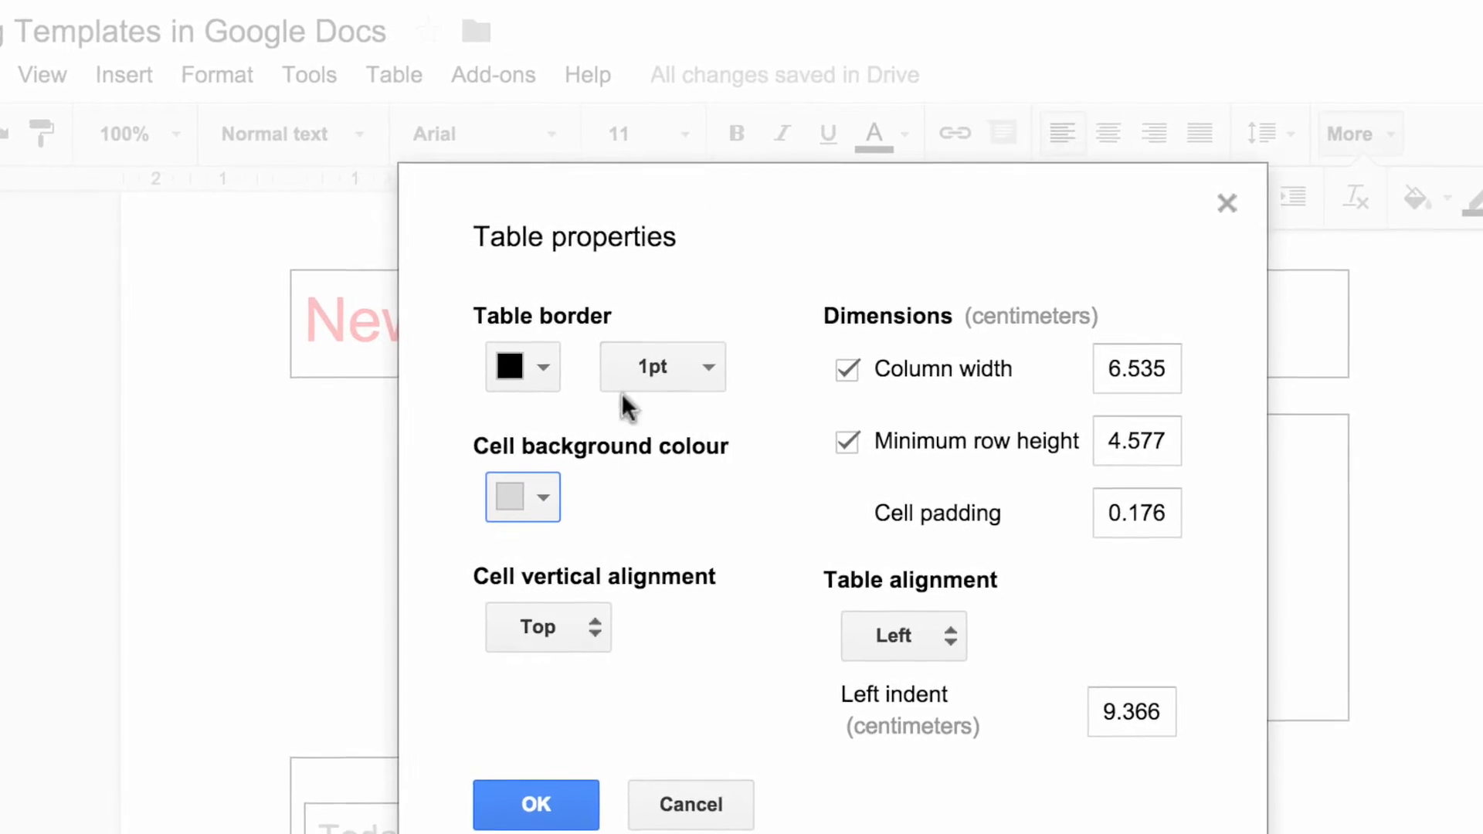
Give the light grey box a red 2.25pt table border and apply the table properties
{"action": "left_click", "coordinate": [708, 367]}
{"action": "left_click", "coordinate": [640, 698]}
{"action": "left_click", "coordinate": [464, 397]}
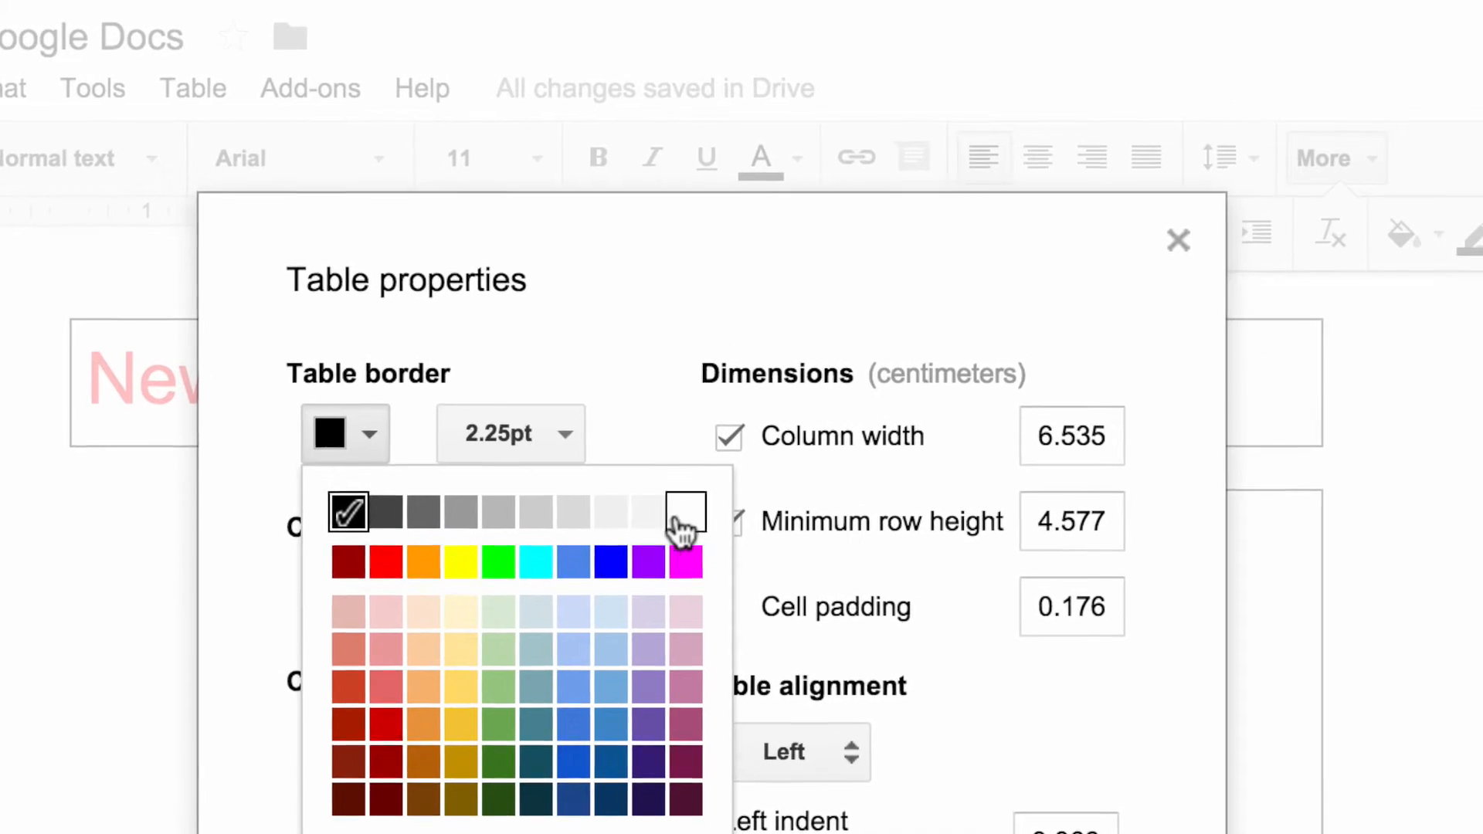
{"action": "left_click", "coordinate": [676, 521]}
{"action": "left_click", "coordinate": [378, 438]}
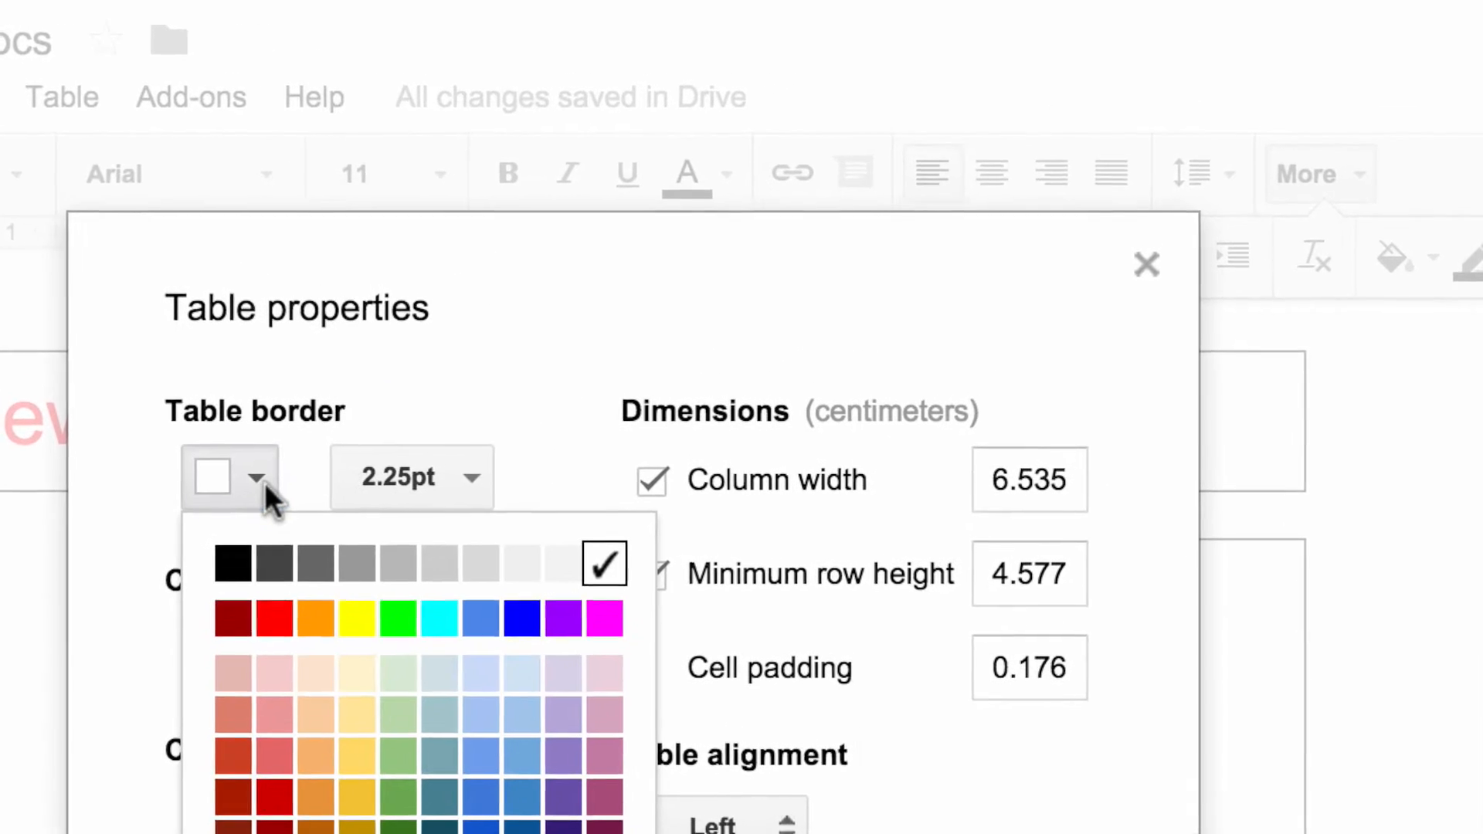
{"action": "left_click", "coordinate": [276, 618]}
{"action": "left_click", "coordinate": [210, 833]}
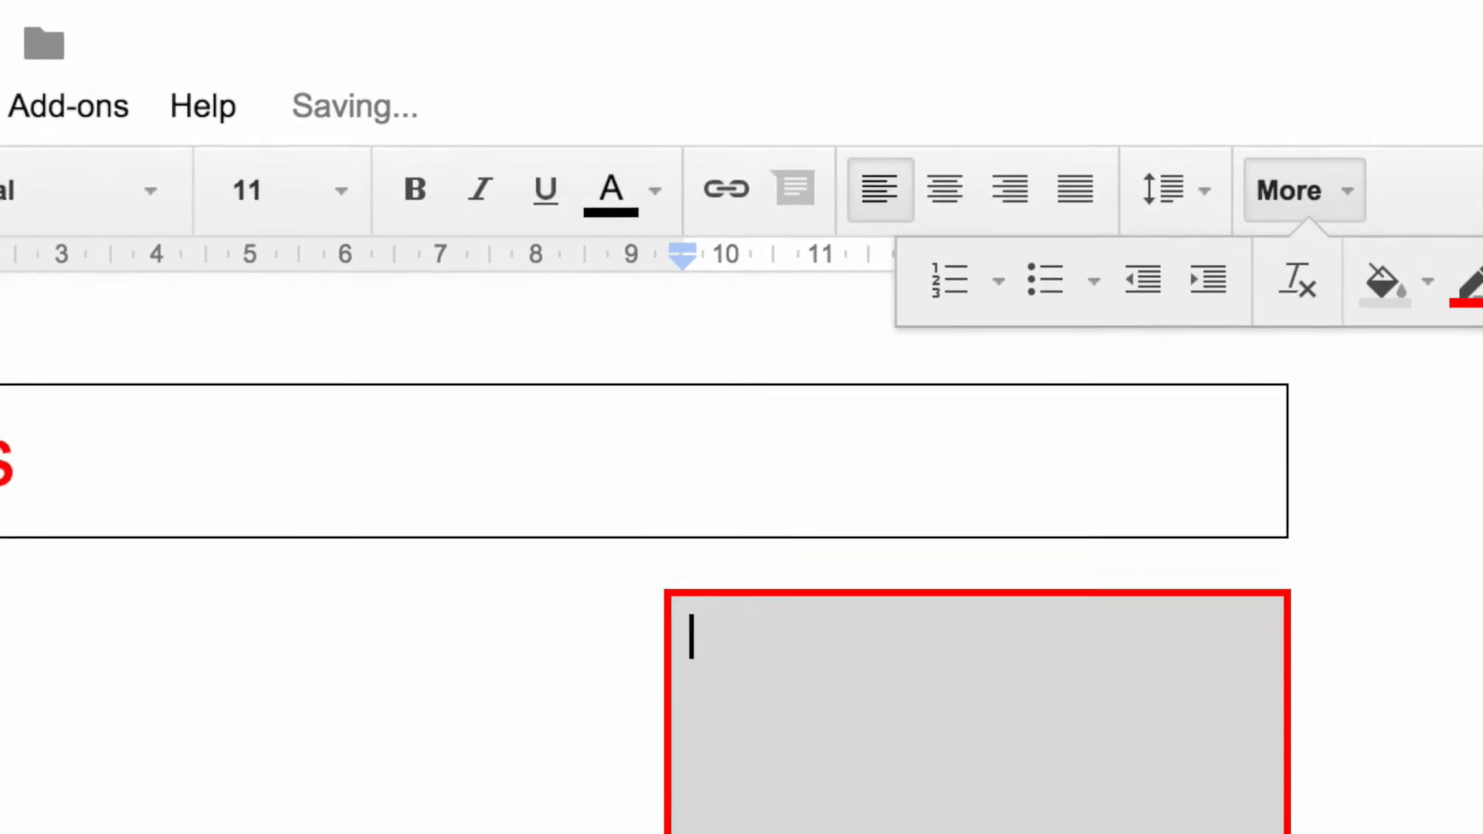
Start a new drawing in the grey cell and draw a rectangular text box in the middle of its canvas
{"action": "scroll", "coordinate": [741, 540], "scroll_direction": "down", "scroll_amount": 3}
{"action": "scroll", "coordinate": [741, 540], "scroll_direction": "up", "scroll_amount": 2}
{"action": "left_click", "coordinate": [244, 101]}
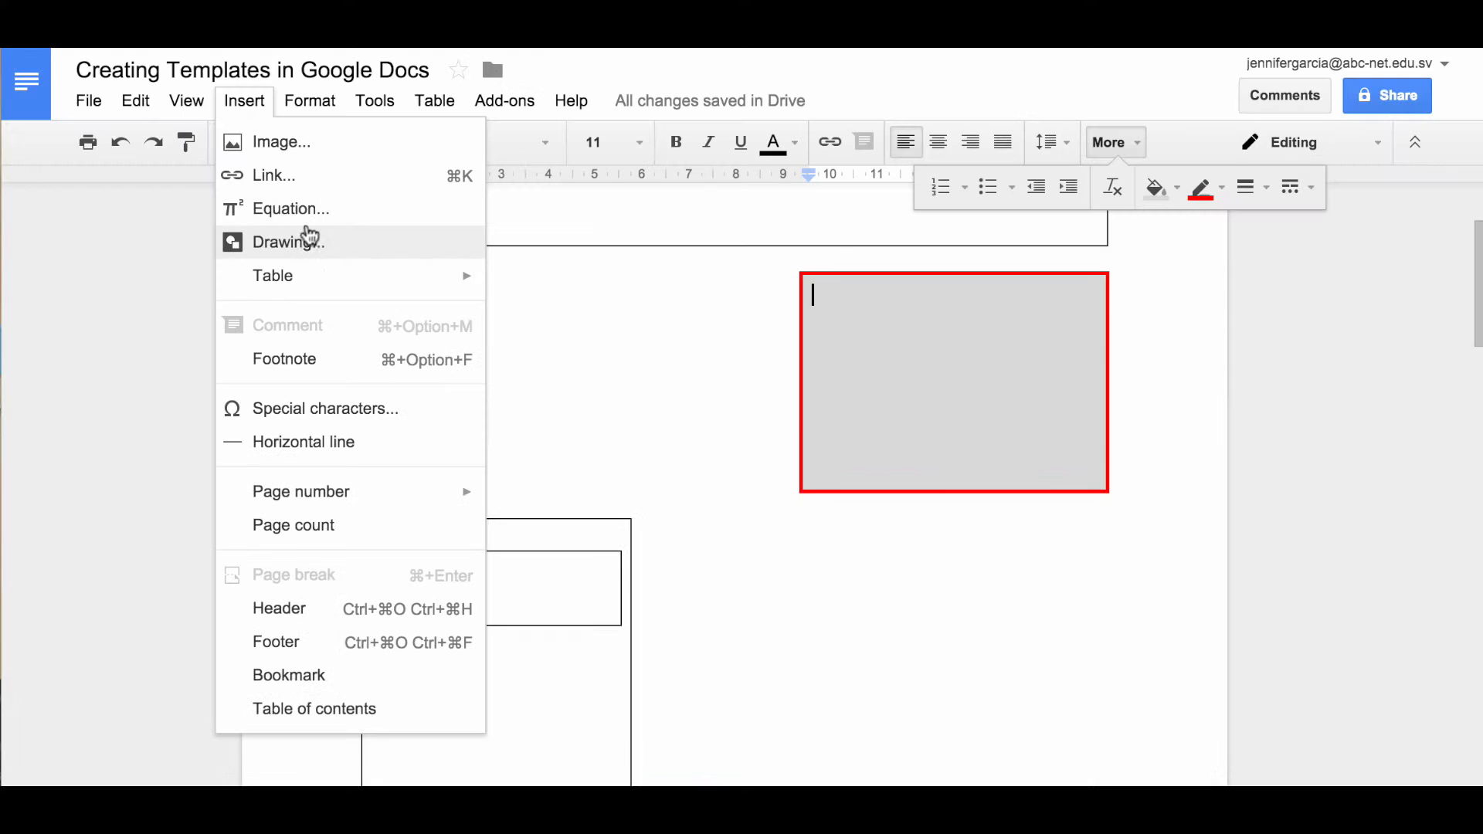
{"action": "left_click", "coordinate": [309, 241]}
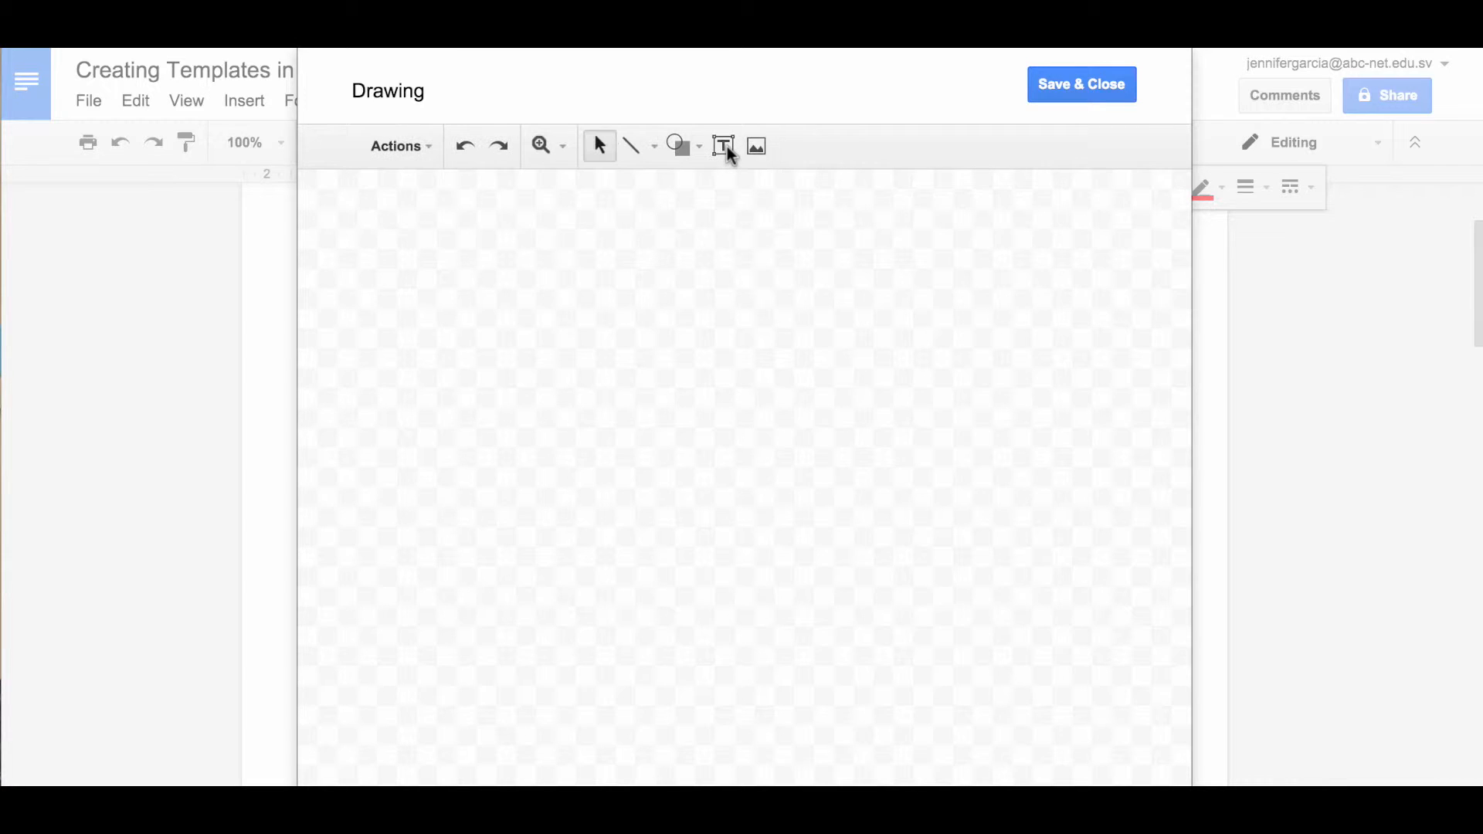
{"action": "left_click", "coordinate": [694, 143]}
{"action": "mouse_move", "coordinate": [702, 186]}
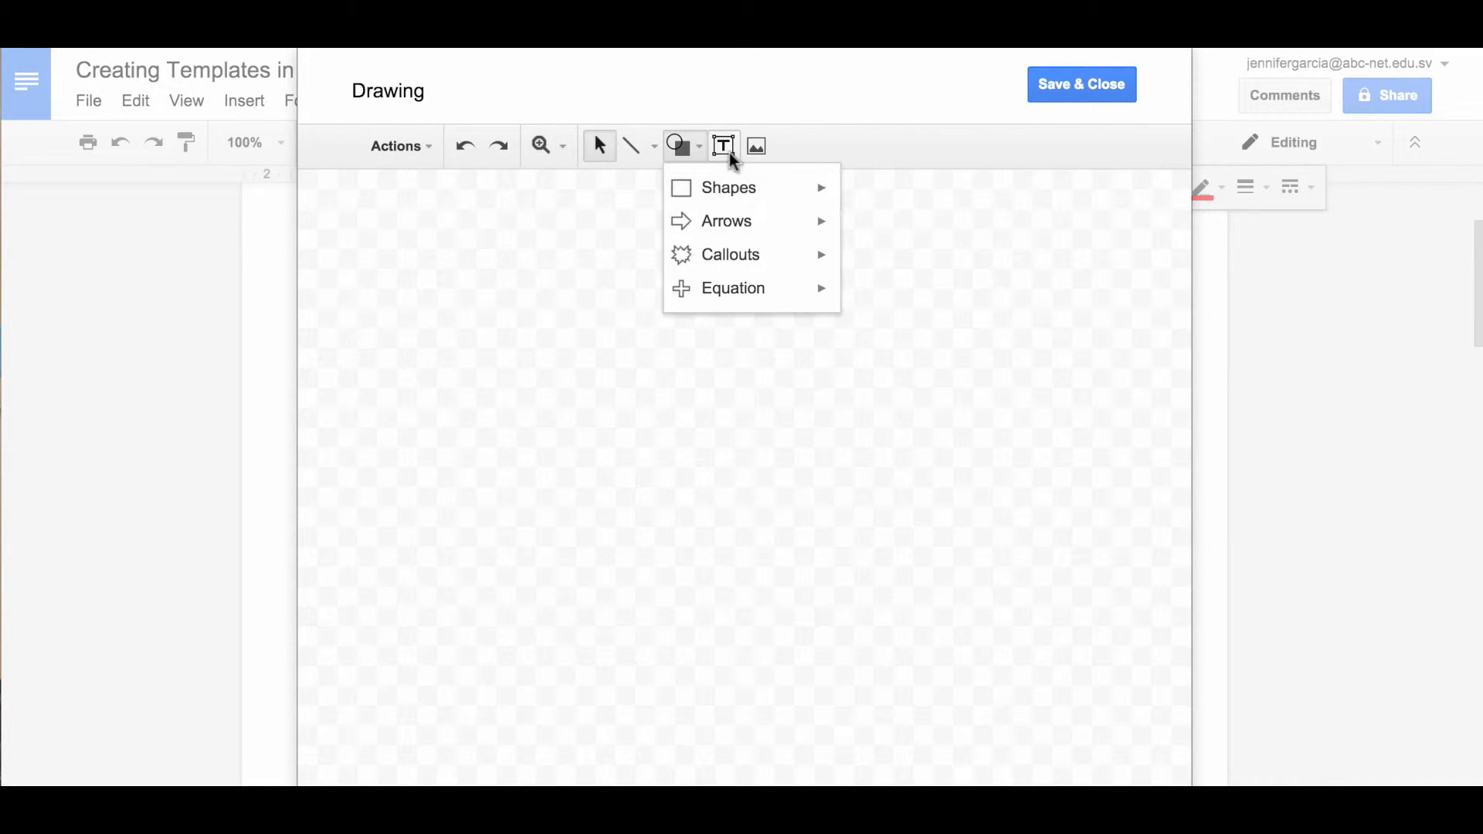
{"action": "left_click", "coordinate": [726, 149]}
{"action": "left_click_drag", "start_coordinate": [554, 315], "coordinate": [973, 624]}
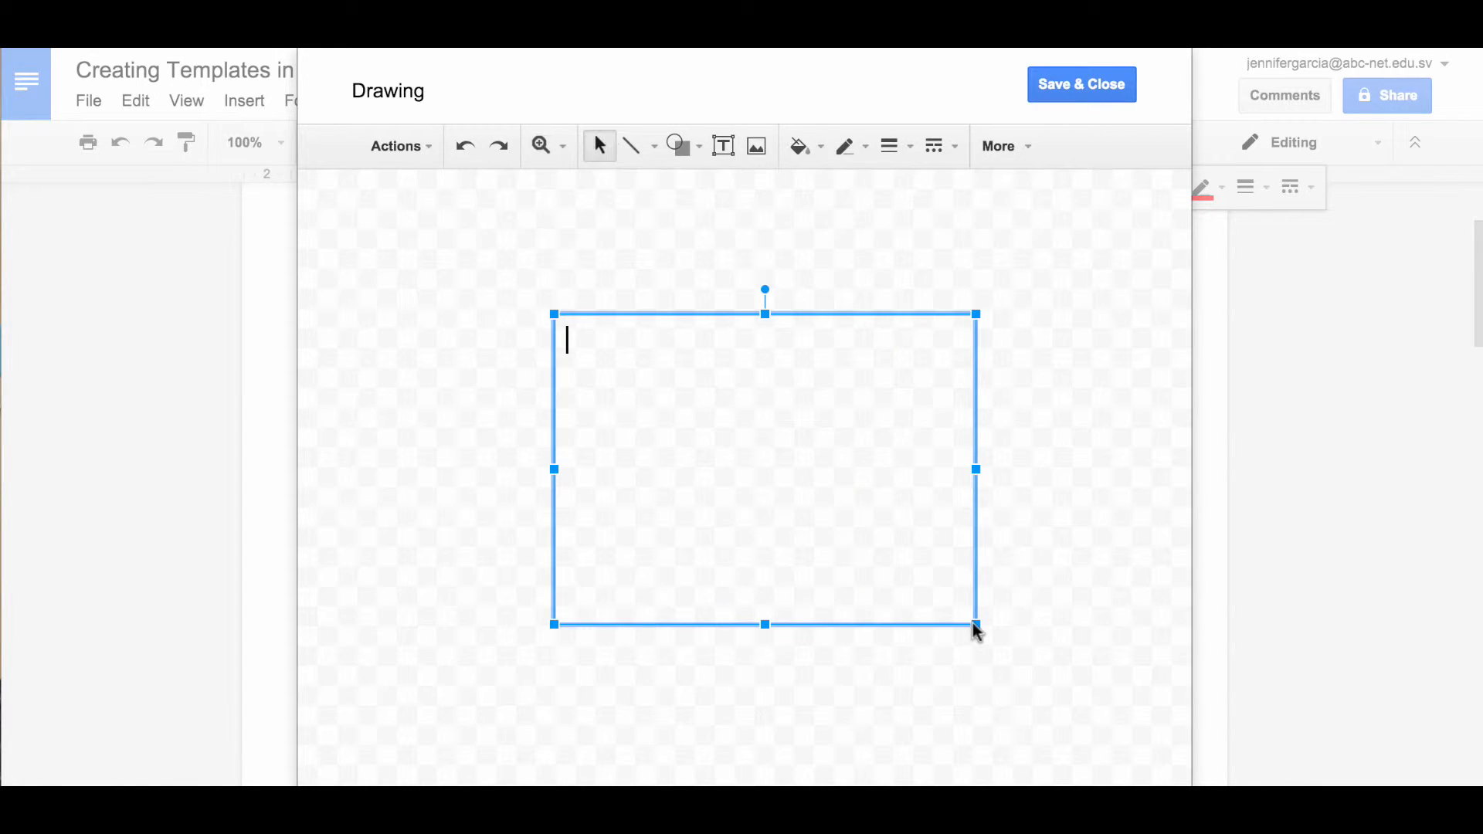
Fill the drawing's text box with light grey and give it a thicker black dash-dot border
{"action": "left_click", "coordinate": [820, 146]}
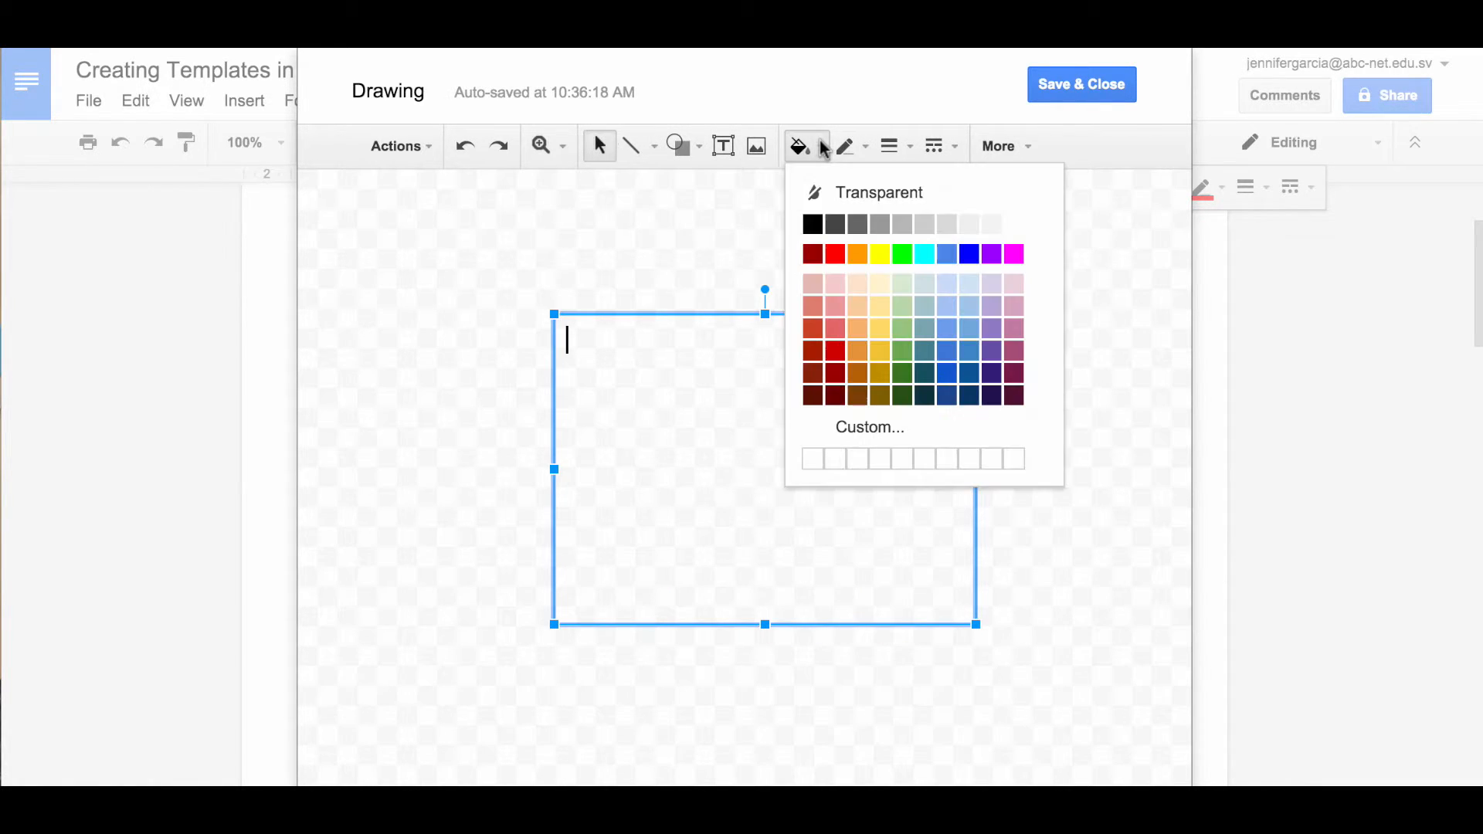
{"action": "left_click", "coordinate": [957, 217]}
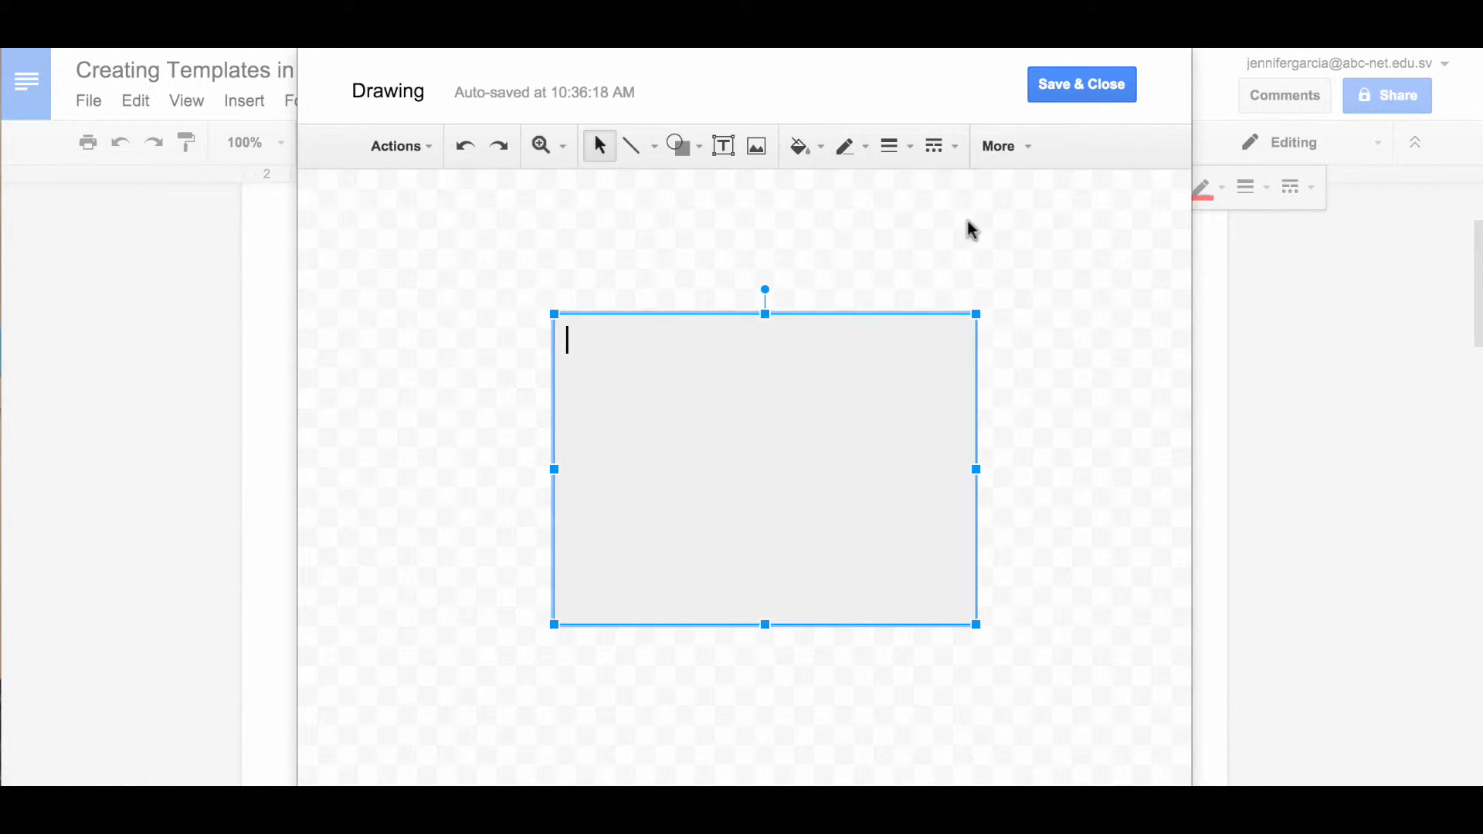
{"action": "left_click", "coordinate": [955, 149]}
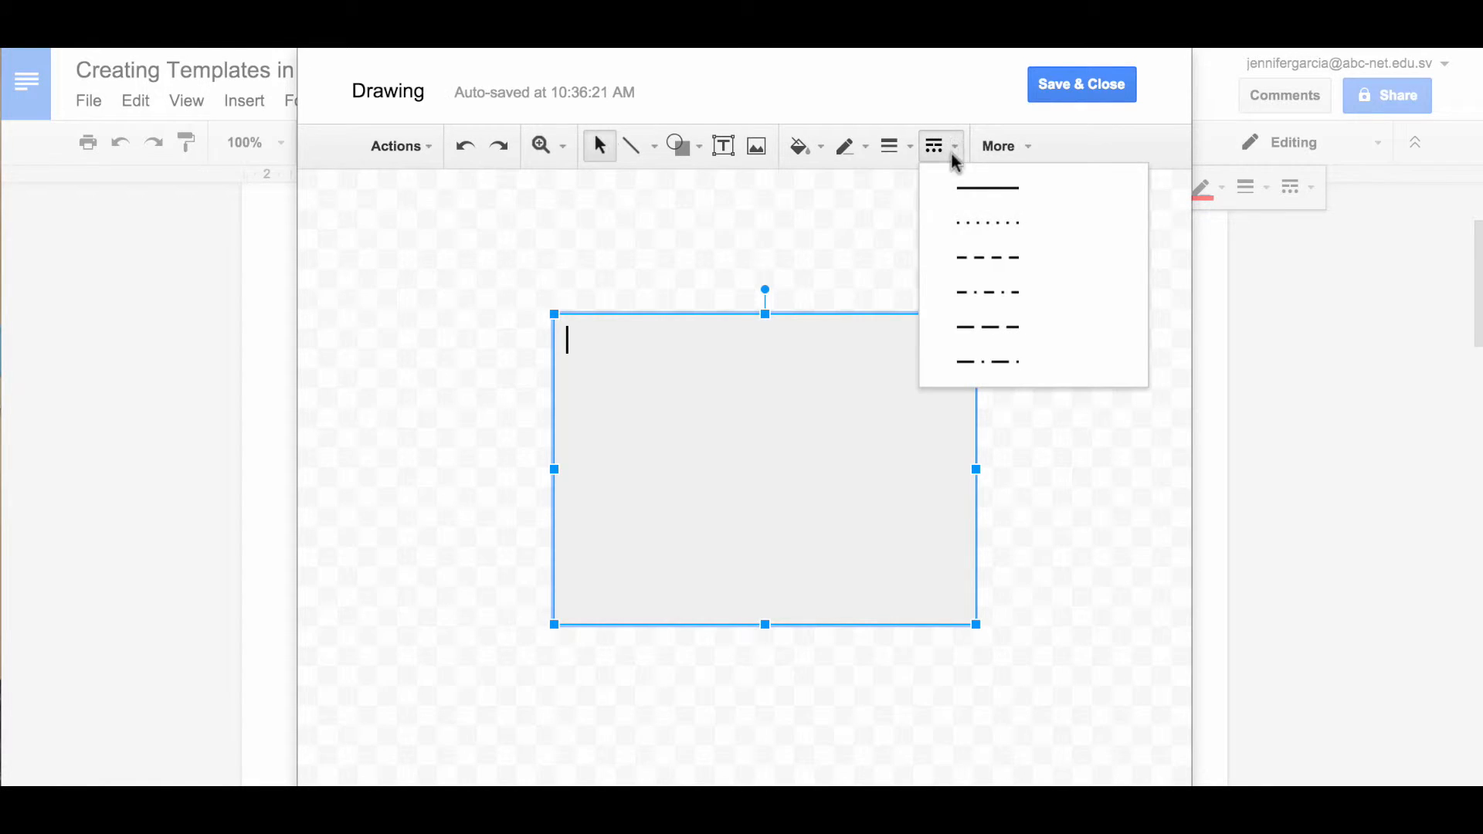
{"action": "left_click", "coordinate": [965, 298]}
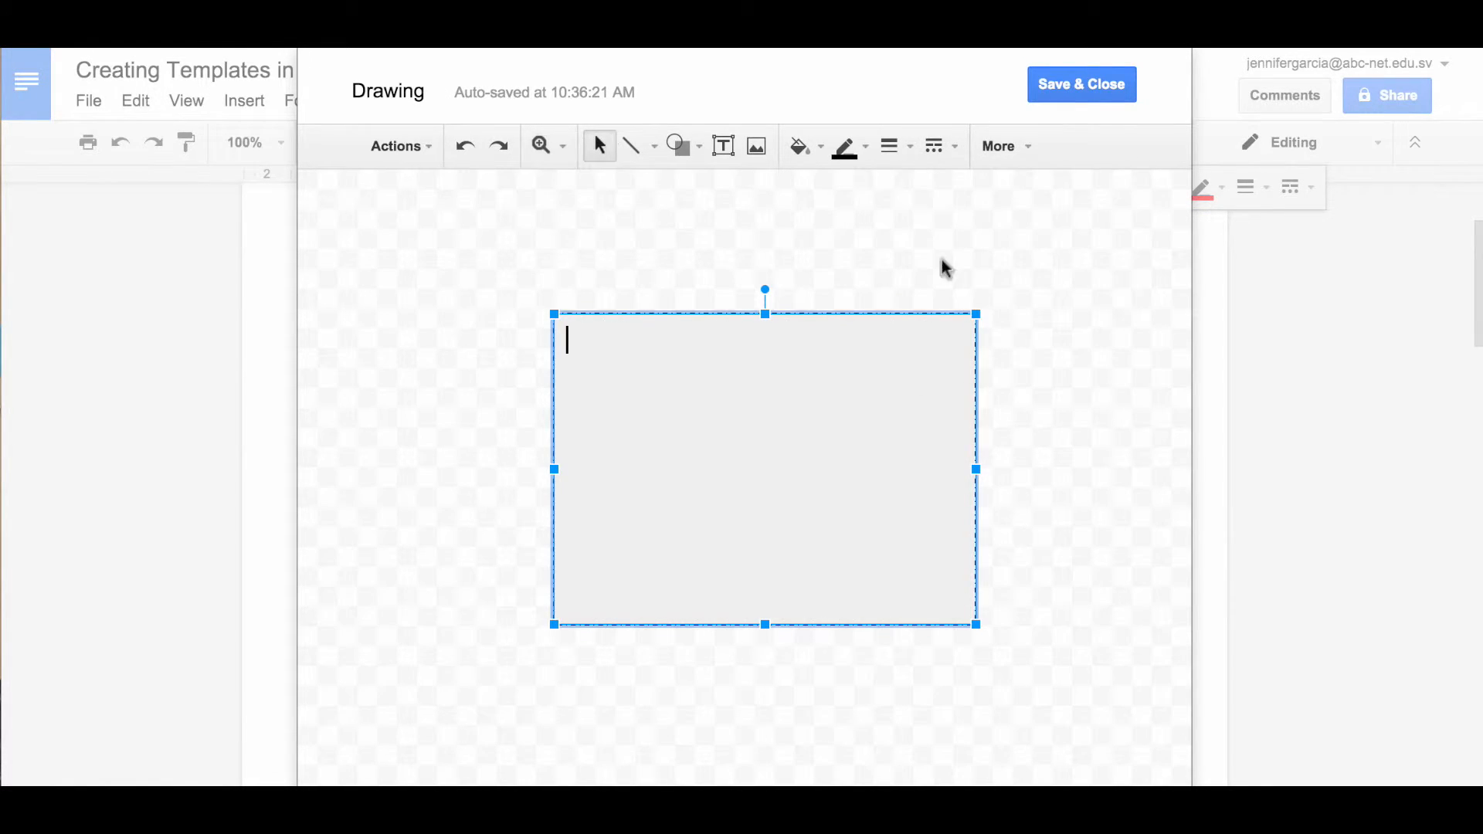
{"action": "left_click", "coordinate": [906, 147]}
{"action": "left_click", "coordinate": [924, 223]}
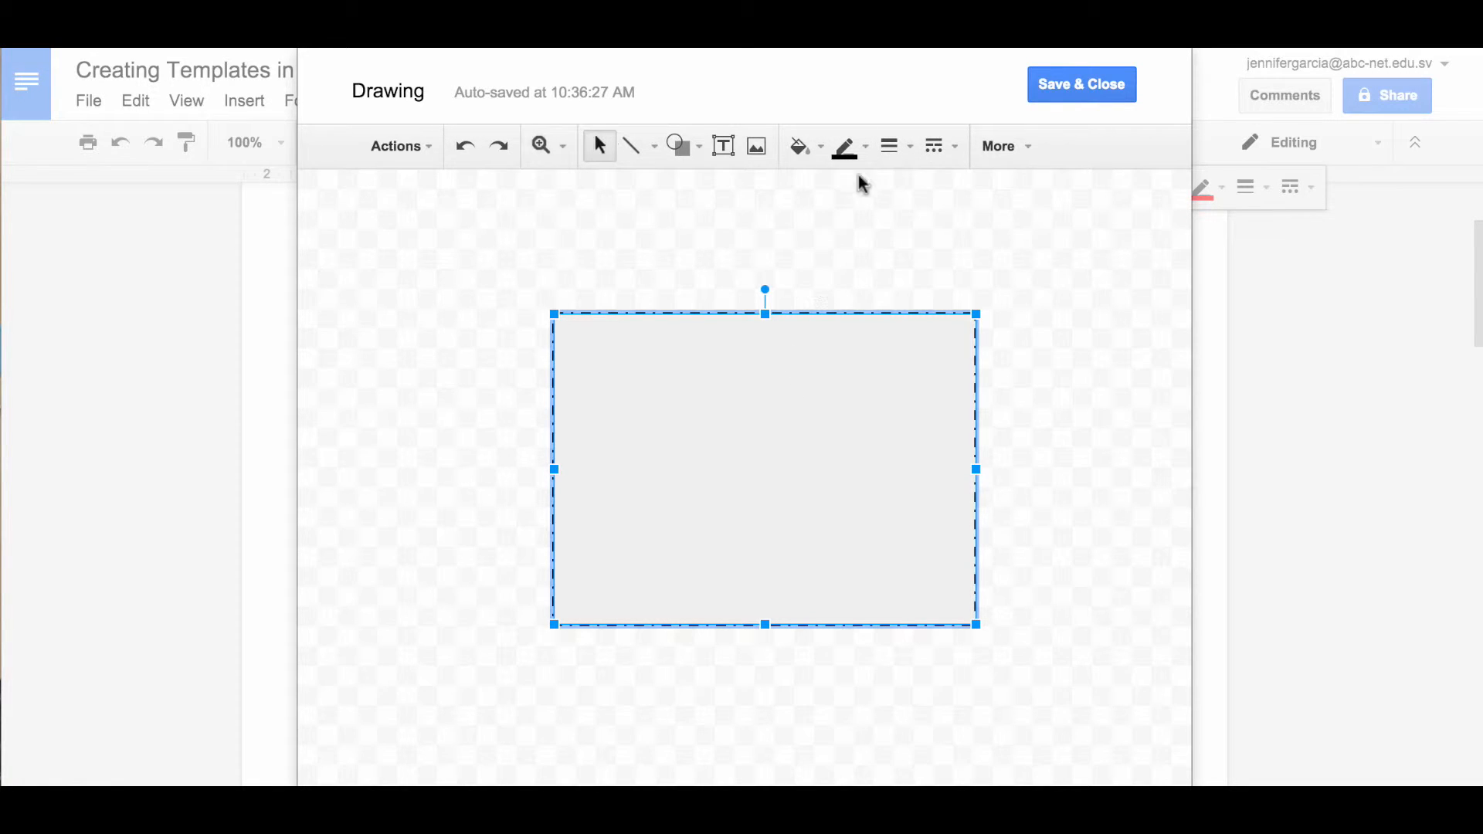
Enlarge the text box slightly upwards from its upper-right corner
{"action": "left_click_drag", "start_coordinate": [765, 289], "coordinate": [761, 287]}
{"action": "mouse_move", "coordinate": [978, 312]}
{"action": "left_mouse_down"}
{"action": "mouse_move", "coordinate": [1010, 291]}
{"action": "mouse_move", "coordinate": [979, 325]}
{"action": "mouse_move", "coordinate": [979, 306]}
{"action": "left_mouse_up"}
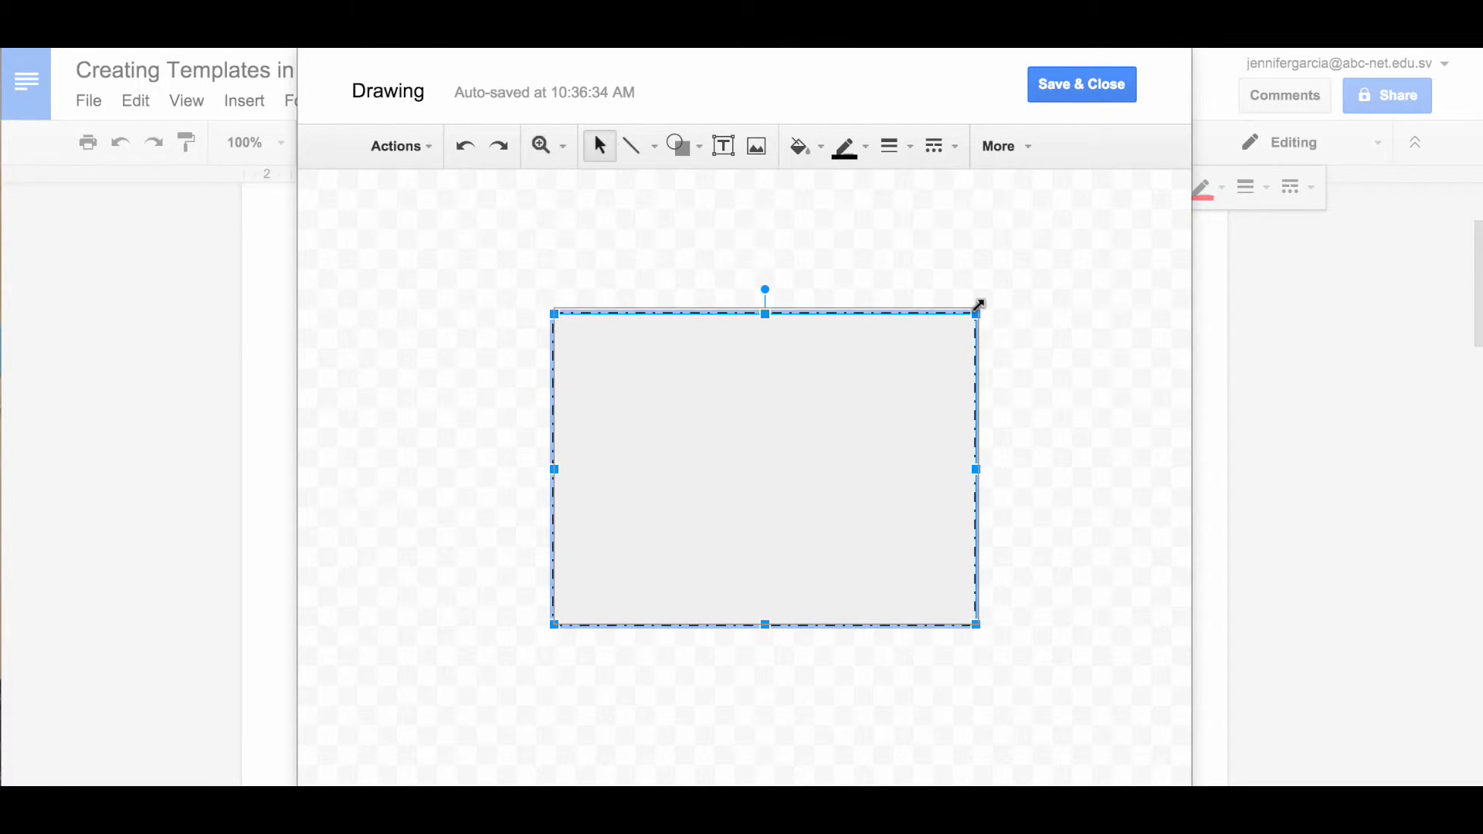
{"action": "left_click", "coordinate": [803, 148]}
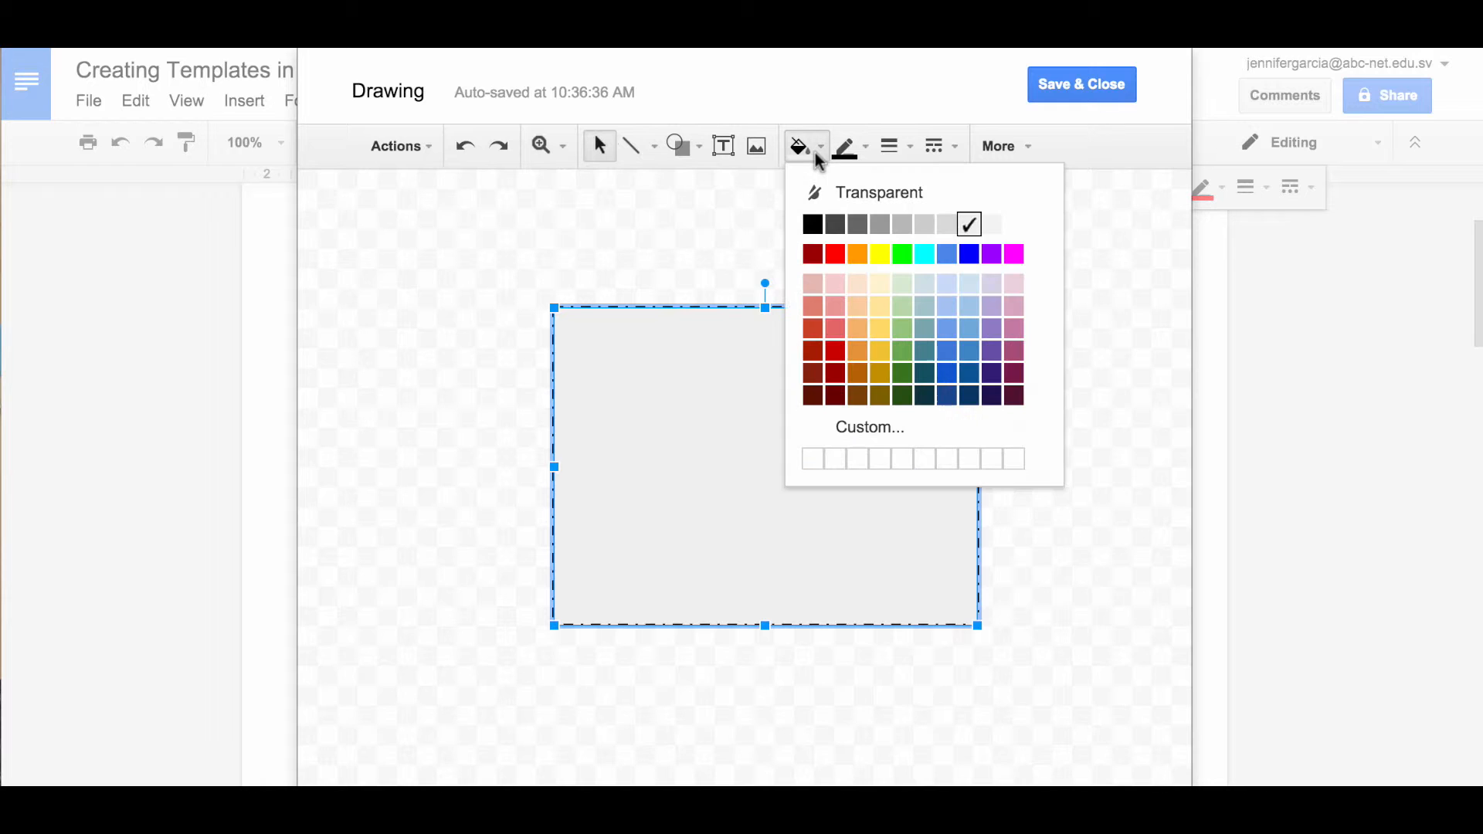
Insert the image happy-35164_640.png from the Desktop into the drawing
{"action": "left_click", "coordinate": [759, 148]}
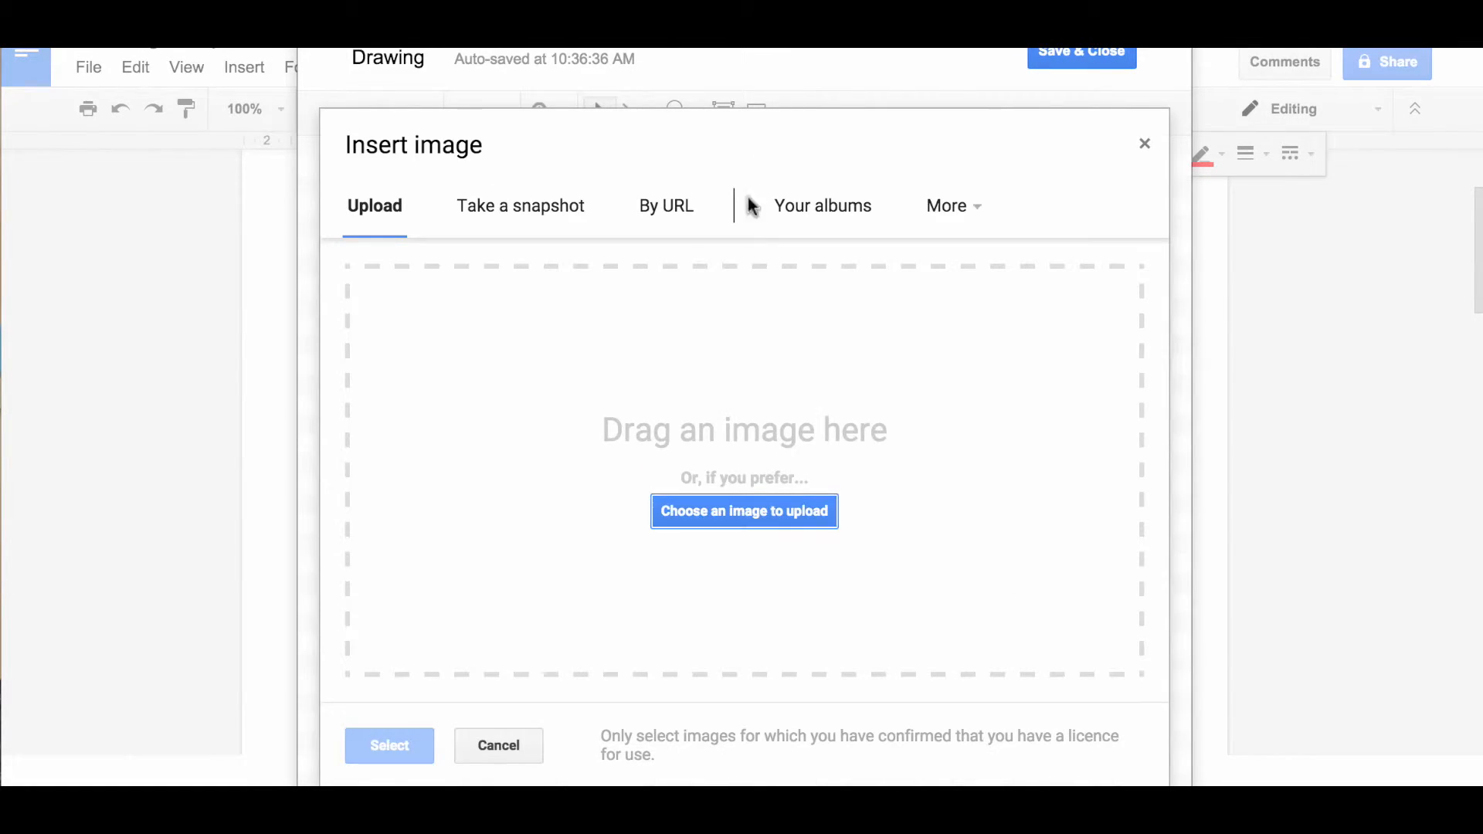
{"action": "left_click", "coordinate": [780, 510]}
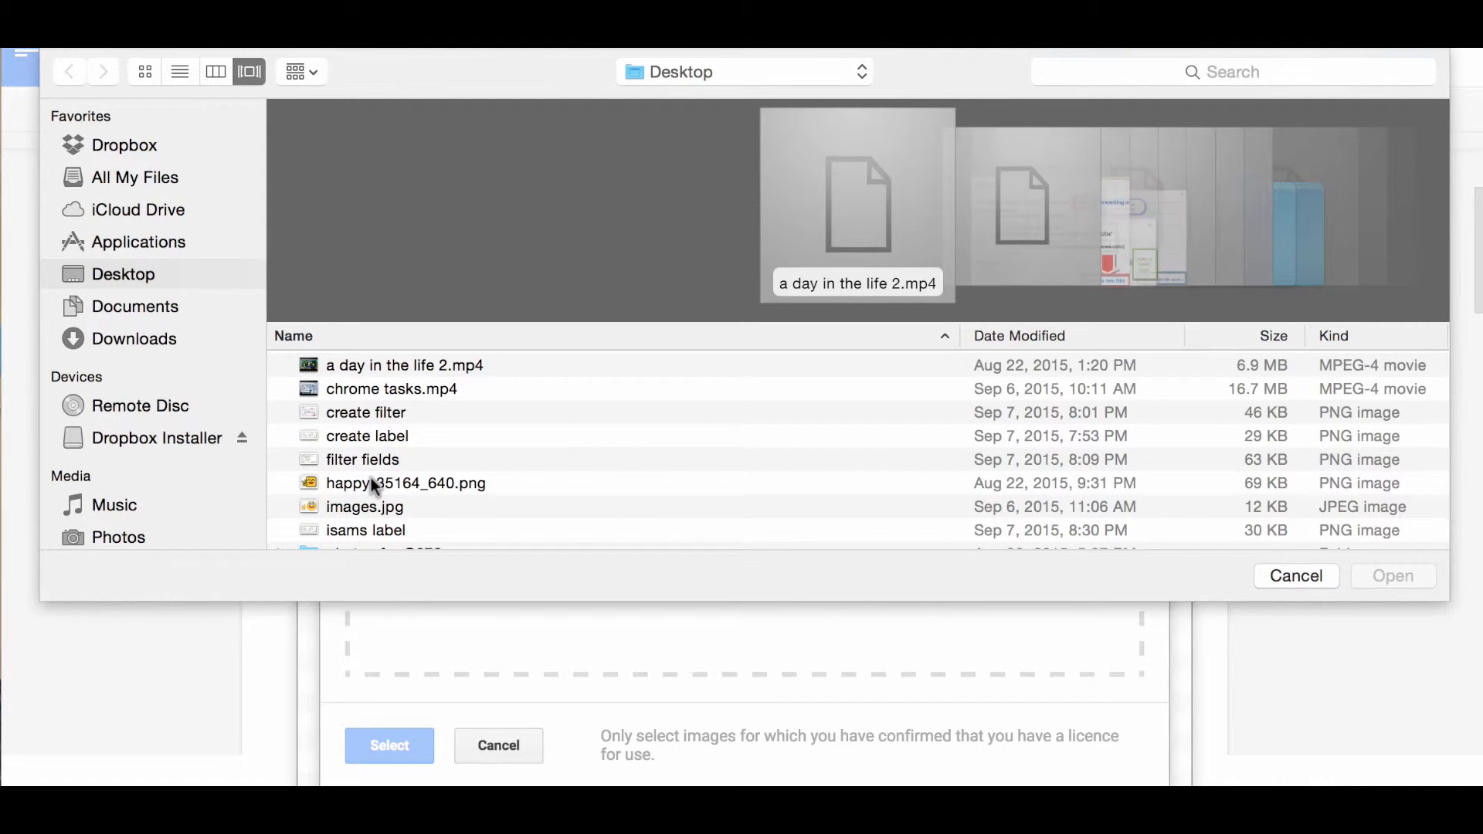
{"action": "left_click", "coordinate": [373, 481]}
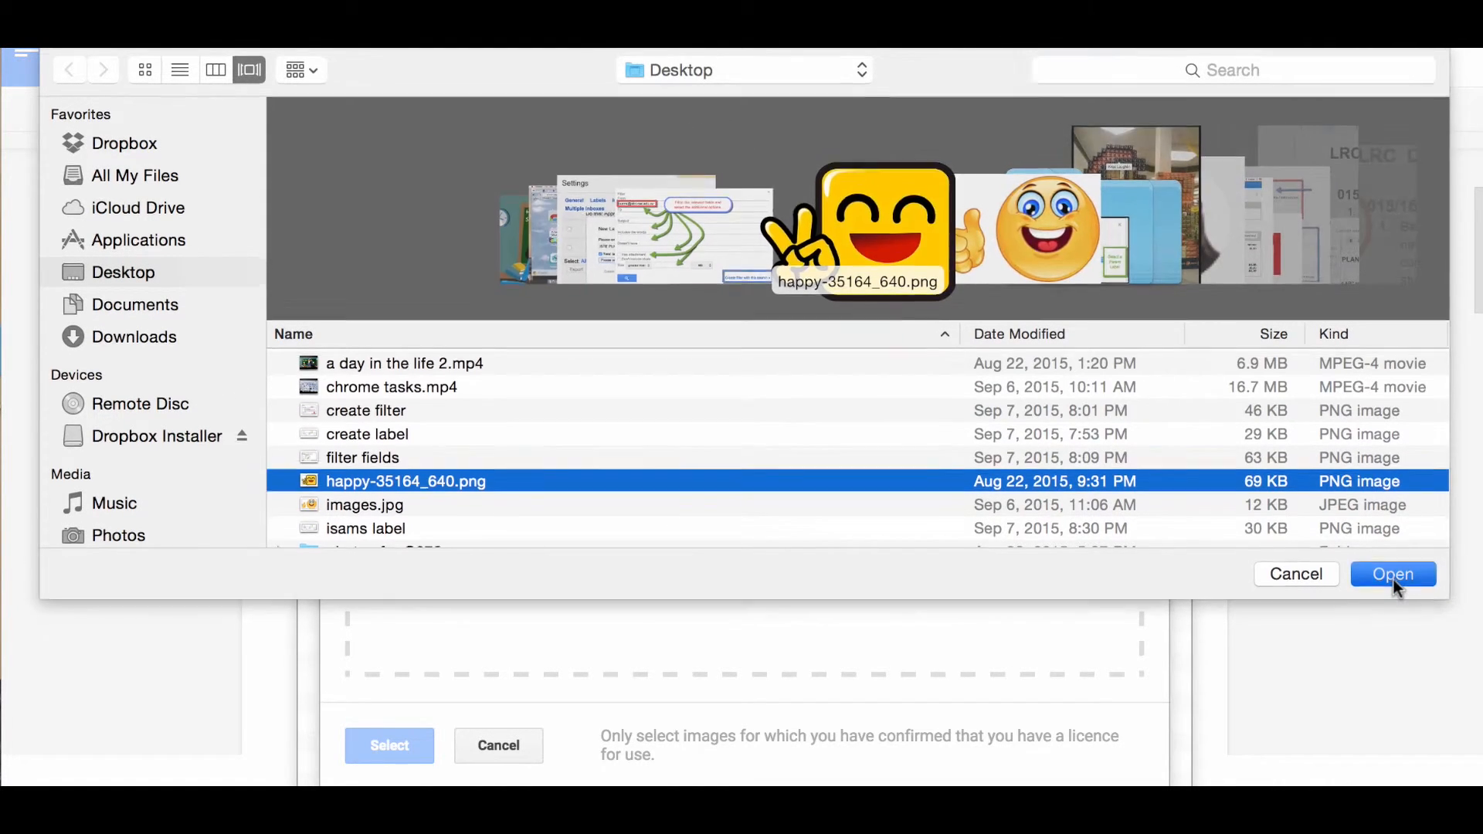
{"action": "left_click", "coordinate": [1393, 578]}
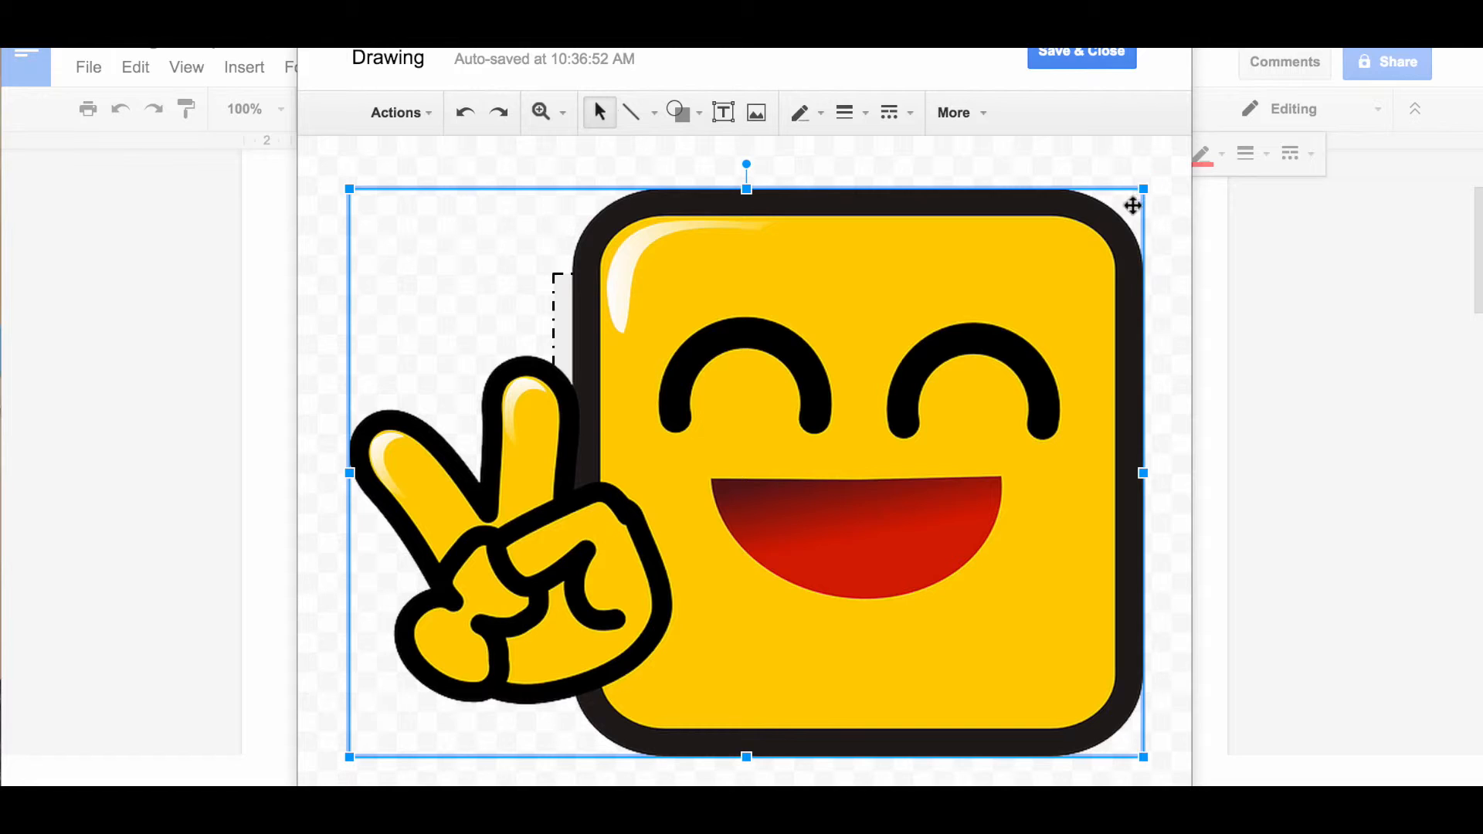
Shrink the smiley image, placing it clear of the text box, and delete it from the drawing
{"action": "left_click_drag", "start_coordinate": [1143, 189], "coordinate": [977, 307]}
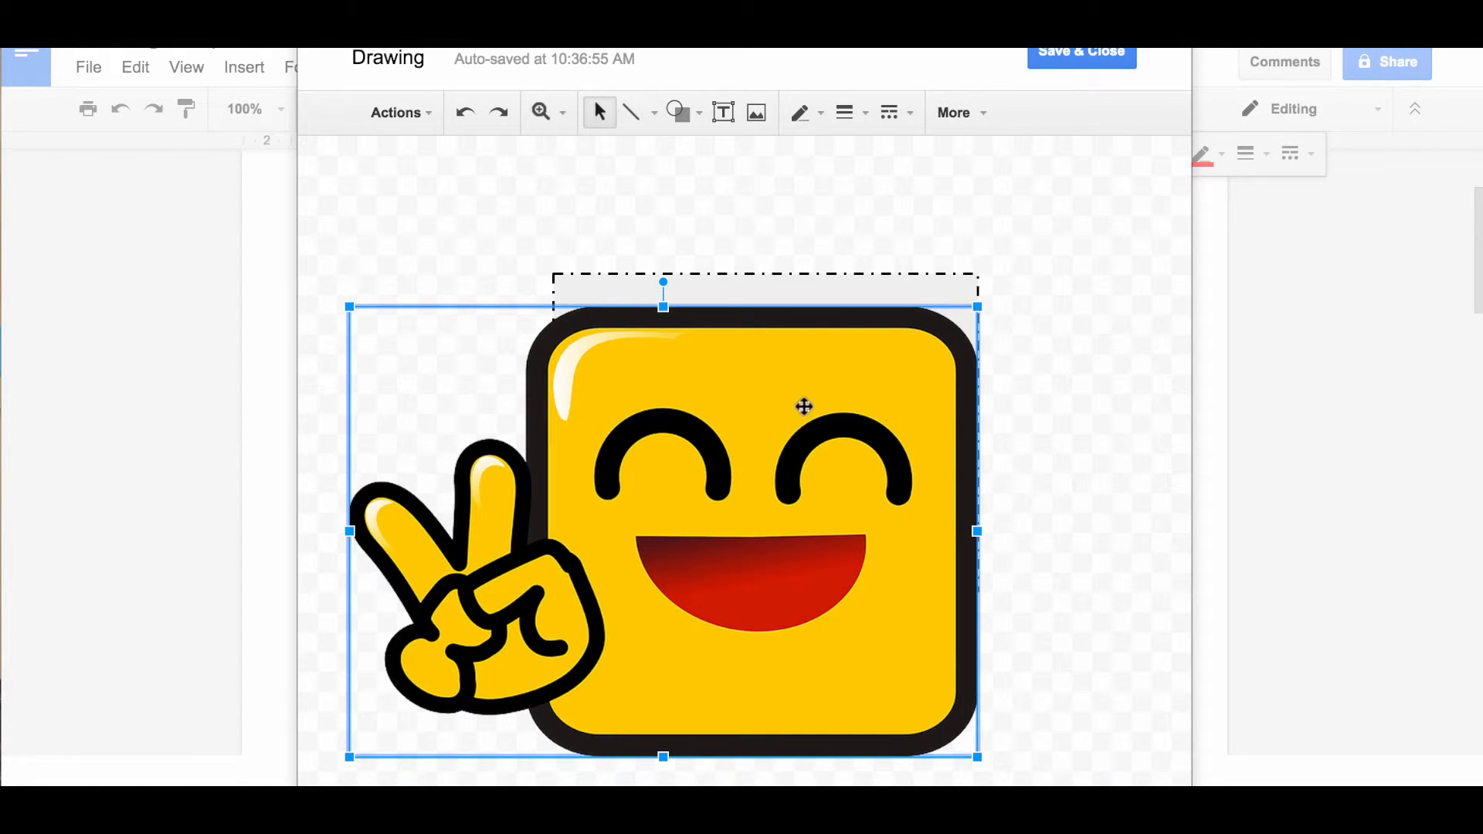
{"action": "left_click_drag", "start_coordinate": [347, 308], "coordinate": [521, 429]}
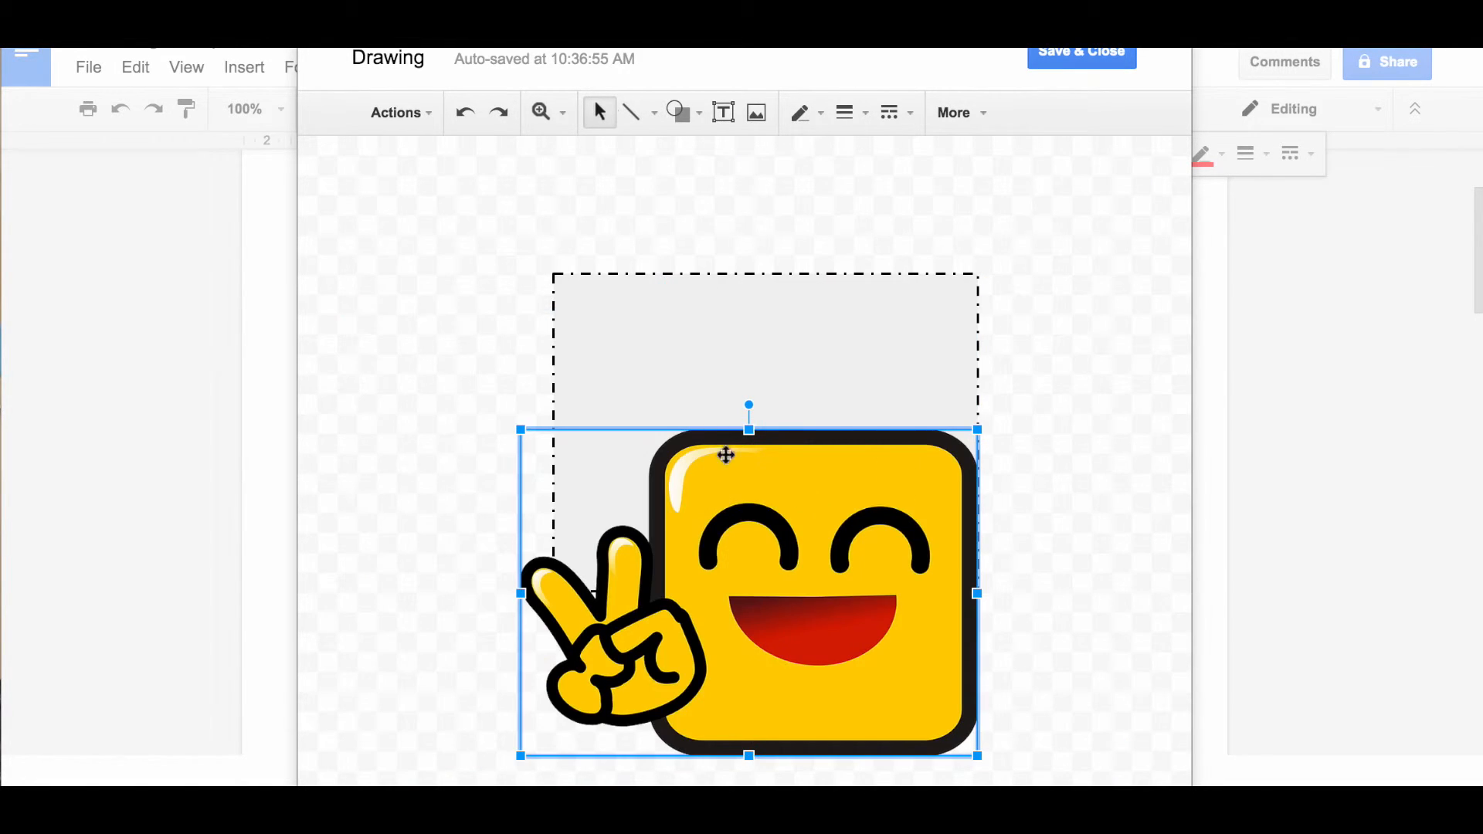
{"action": "left_click_drag", "start_coordinate": [960, 424], "coordinate": [715, 600]}
{"action": "left_click_drag", "start_coordinate": [632, 655], "coordinate": [418, 209]}
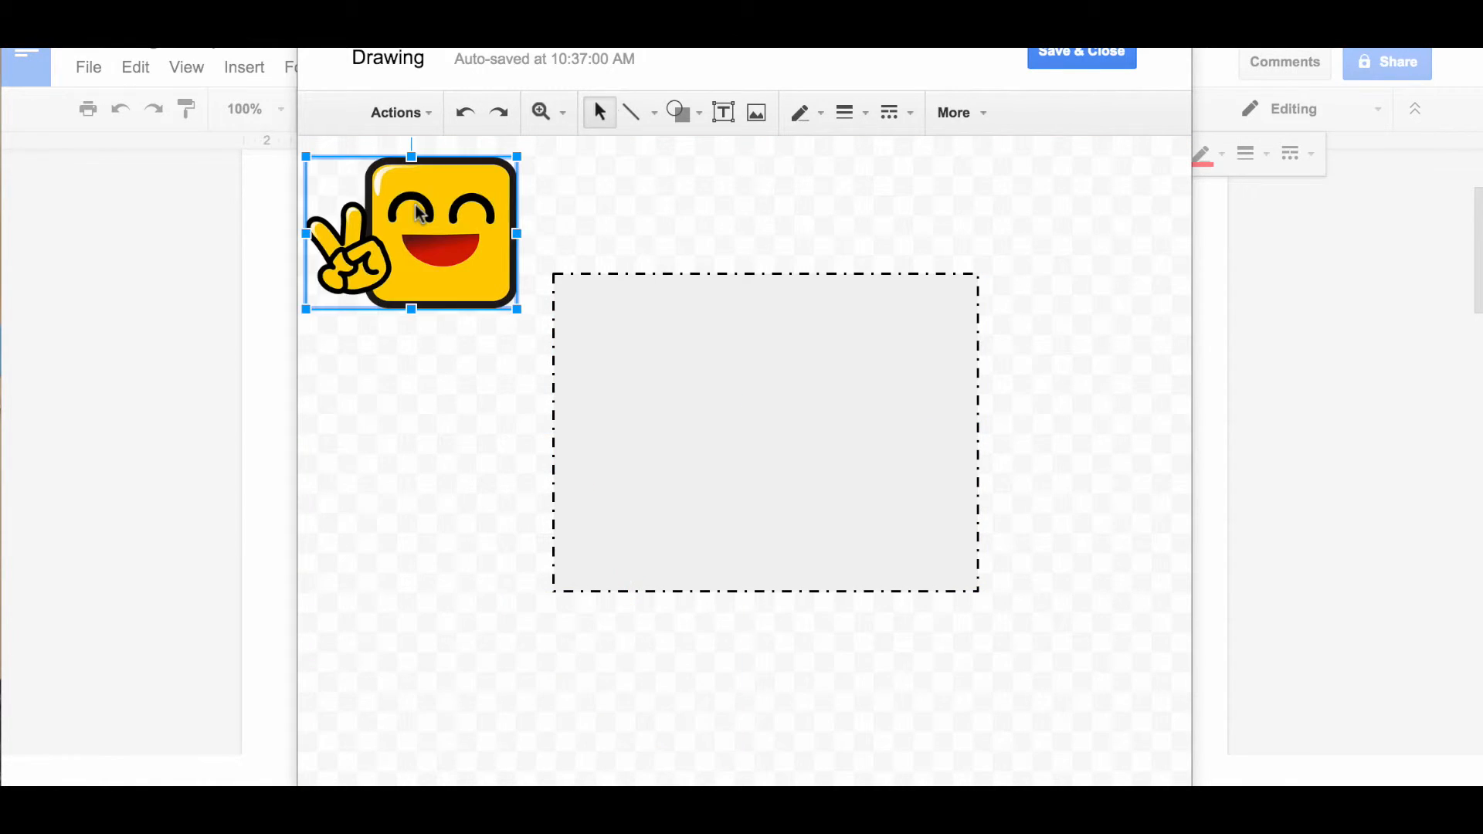
{"action": "key", "text": "Delete"}
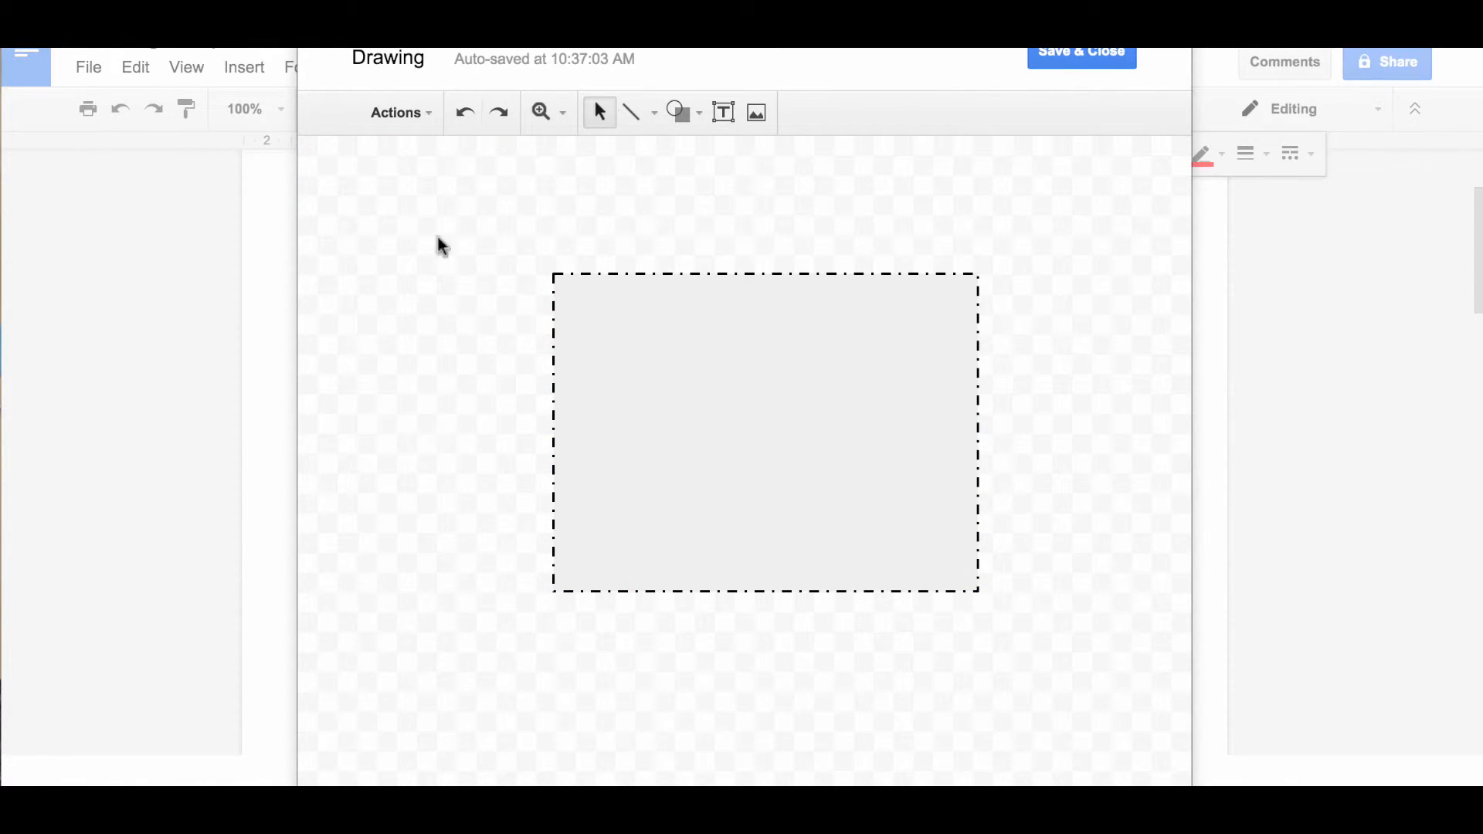
Draw a rectangle shape over the text box, slightly larger than it on all sides
{"action": "left_click", "coordinate": [702, 122]}
{"action": "mouse_move", "coordinate": [714, 189]}
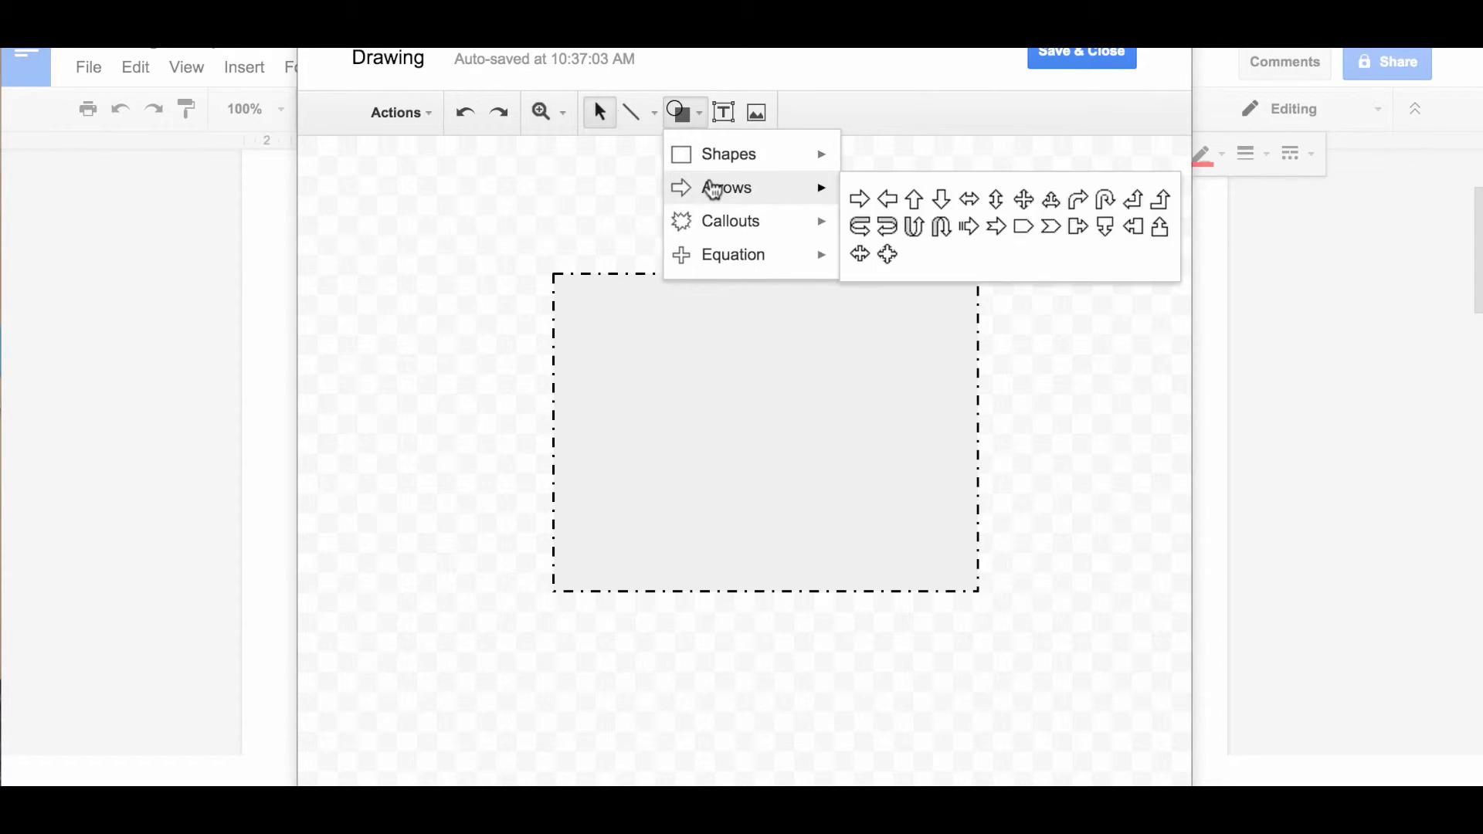
{"action": "mouse_move", "coordinate": [717, 218]}
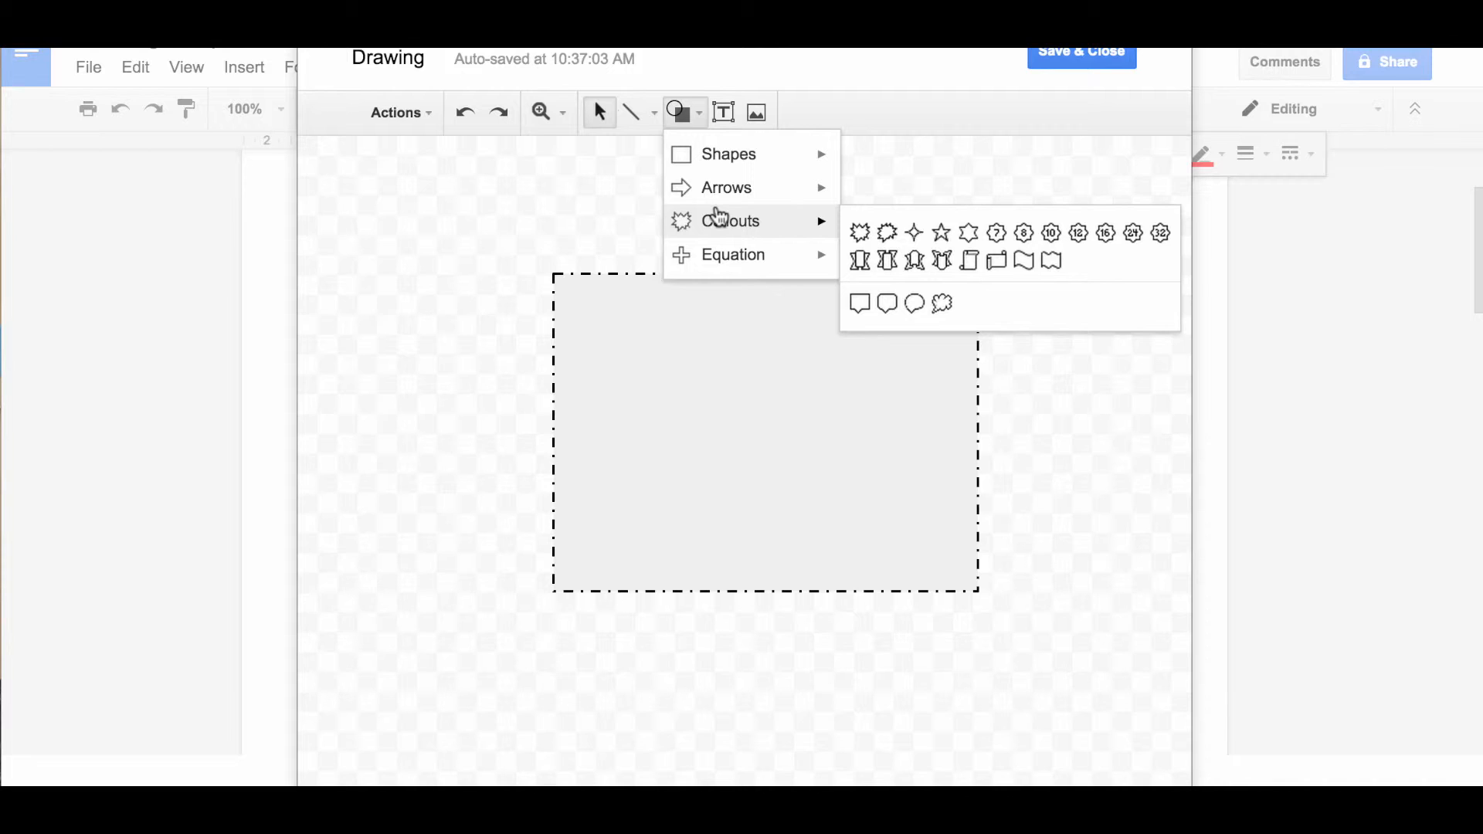
{"action": "mouse_move", "coordinate": [722, 255]}
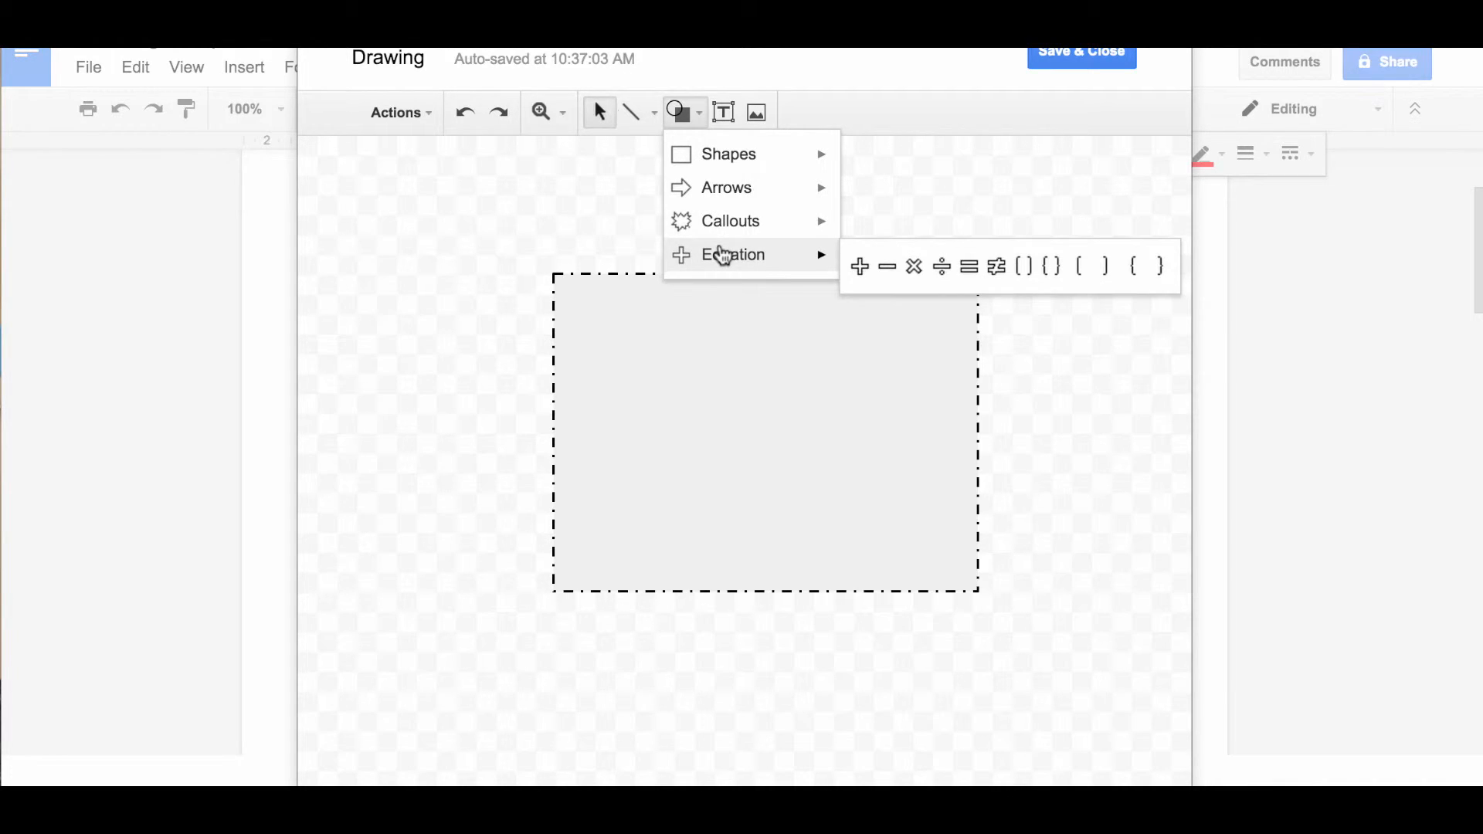
{"action": "mouse_move", "coordinate": [749, 162]}
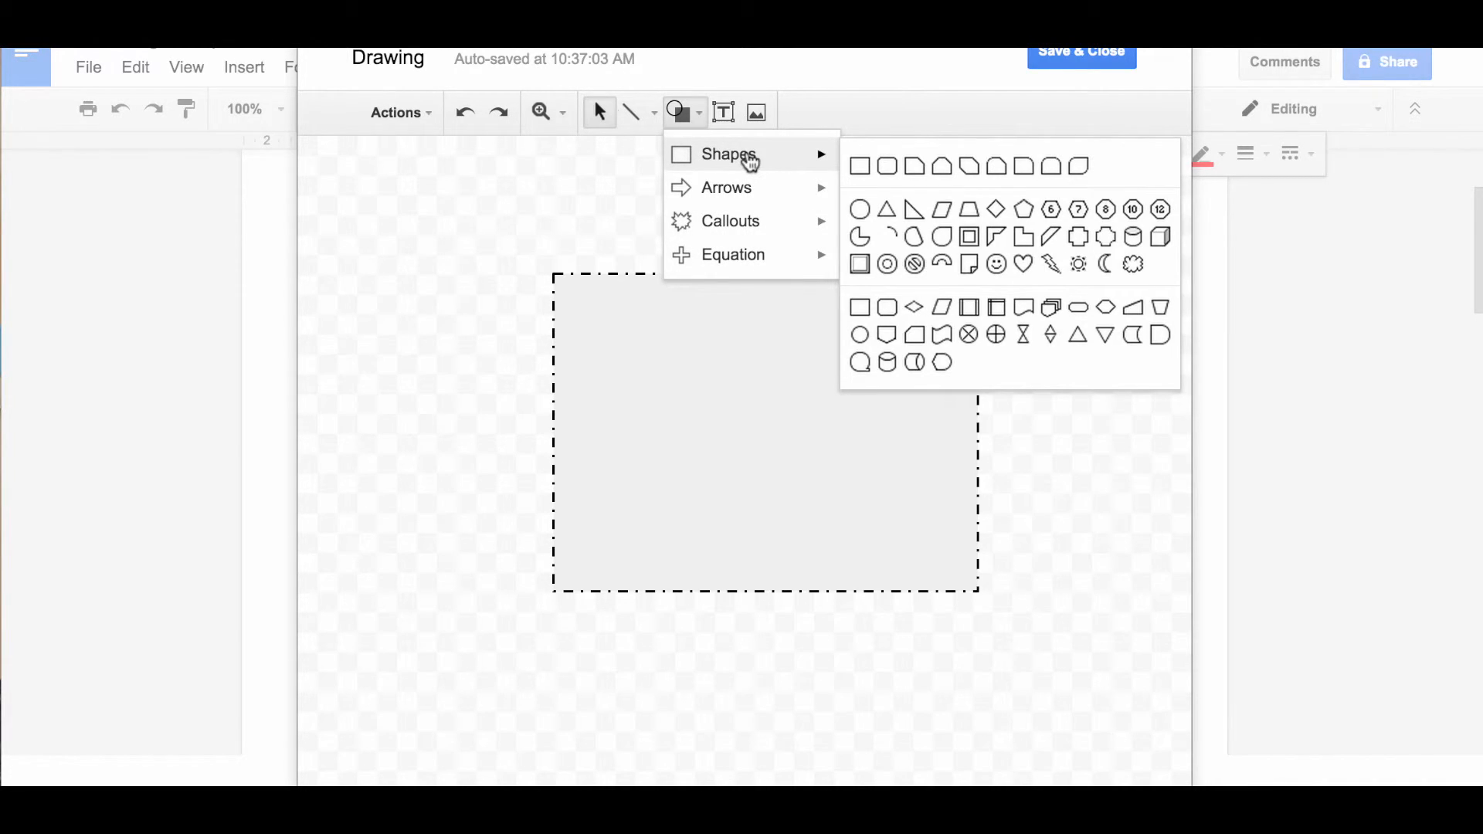
{"action": "left_click", "coordinate": [859, 165]}
{"action": "left_click_drag", "start_coordinate": [539, 251], "coordinate": [997, 612]}
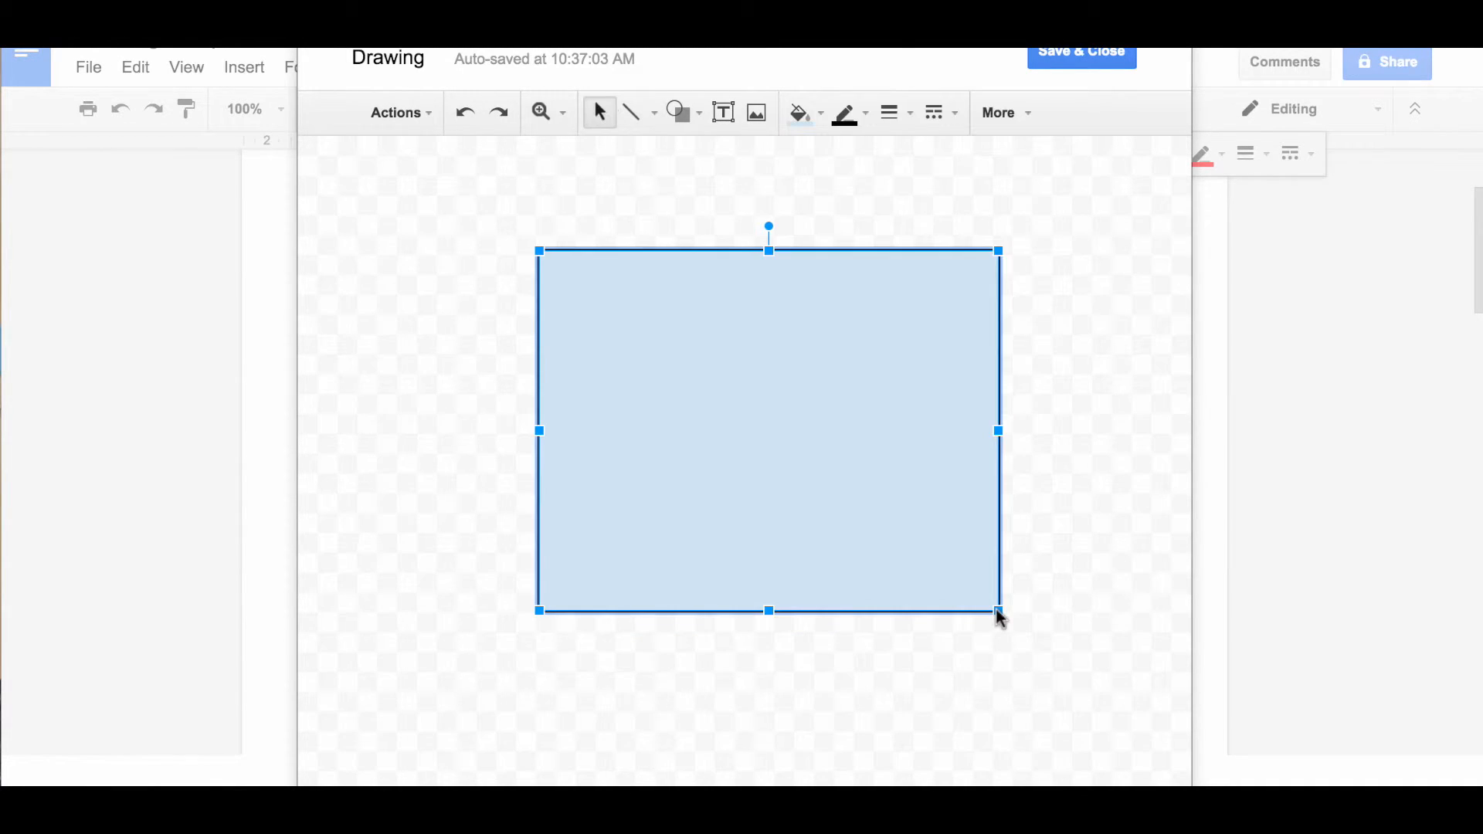
Send the blue rectangle to the back, behind the text box, and change its fill to dark grey
{"action": "right_click", "coordinate": [913, 525]}
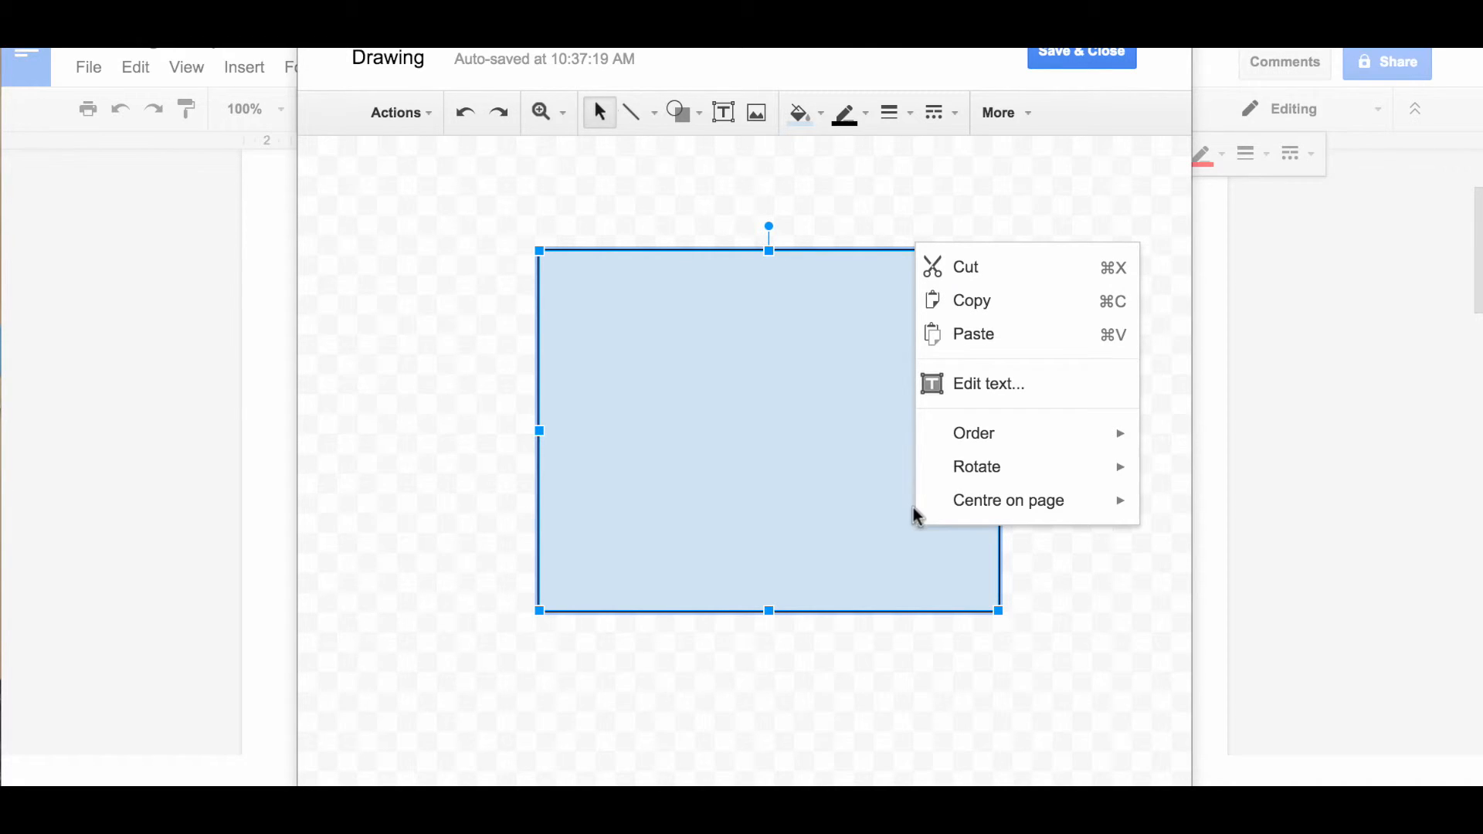
{"action": "mouse_move", "coordinate": [979, 429]}
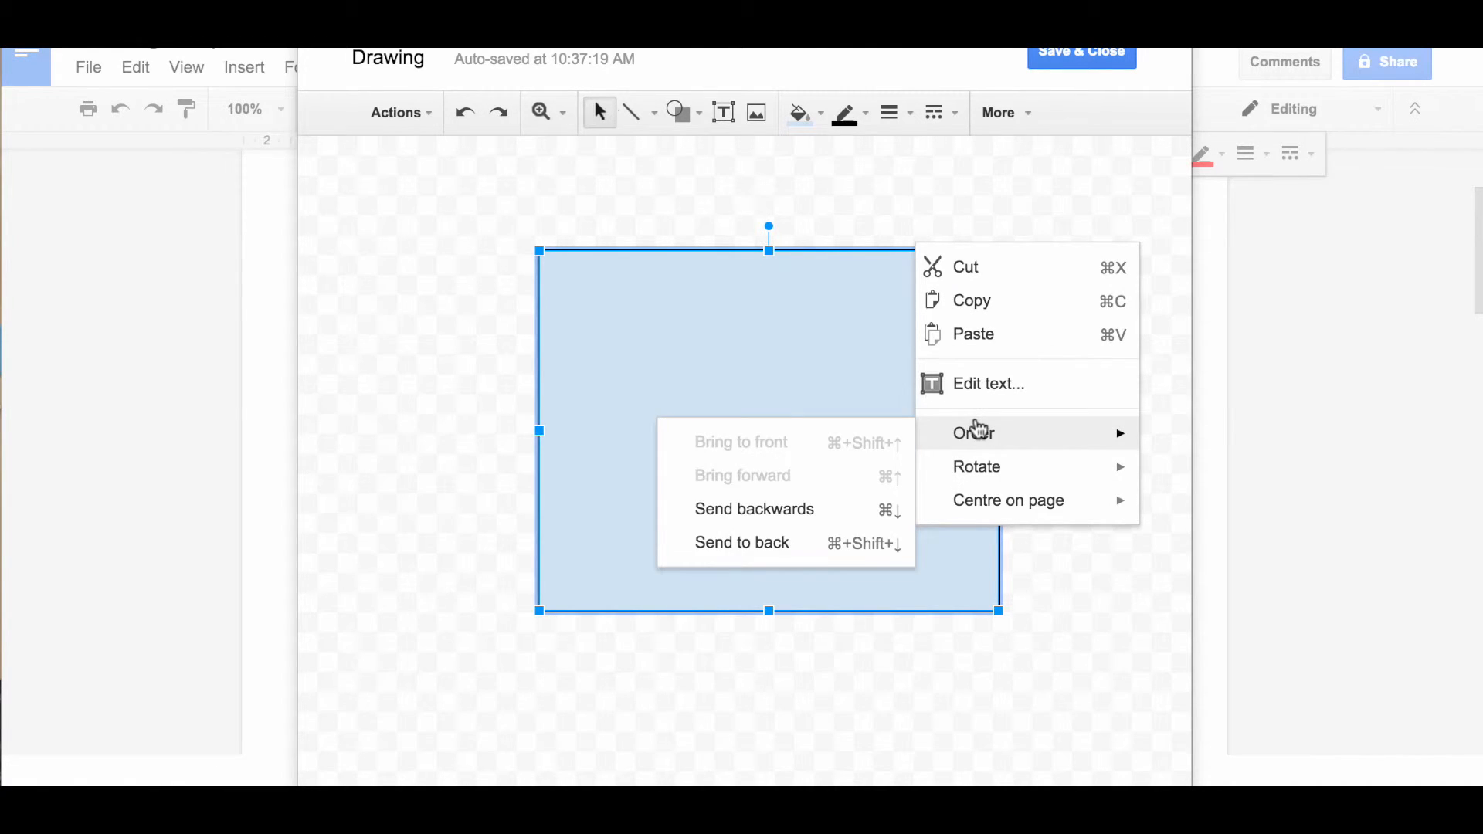
{"action": "left_click", "coordinate": [809, 542]}
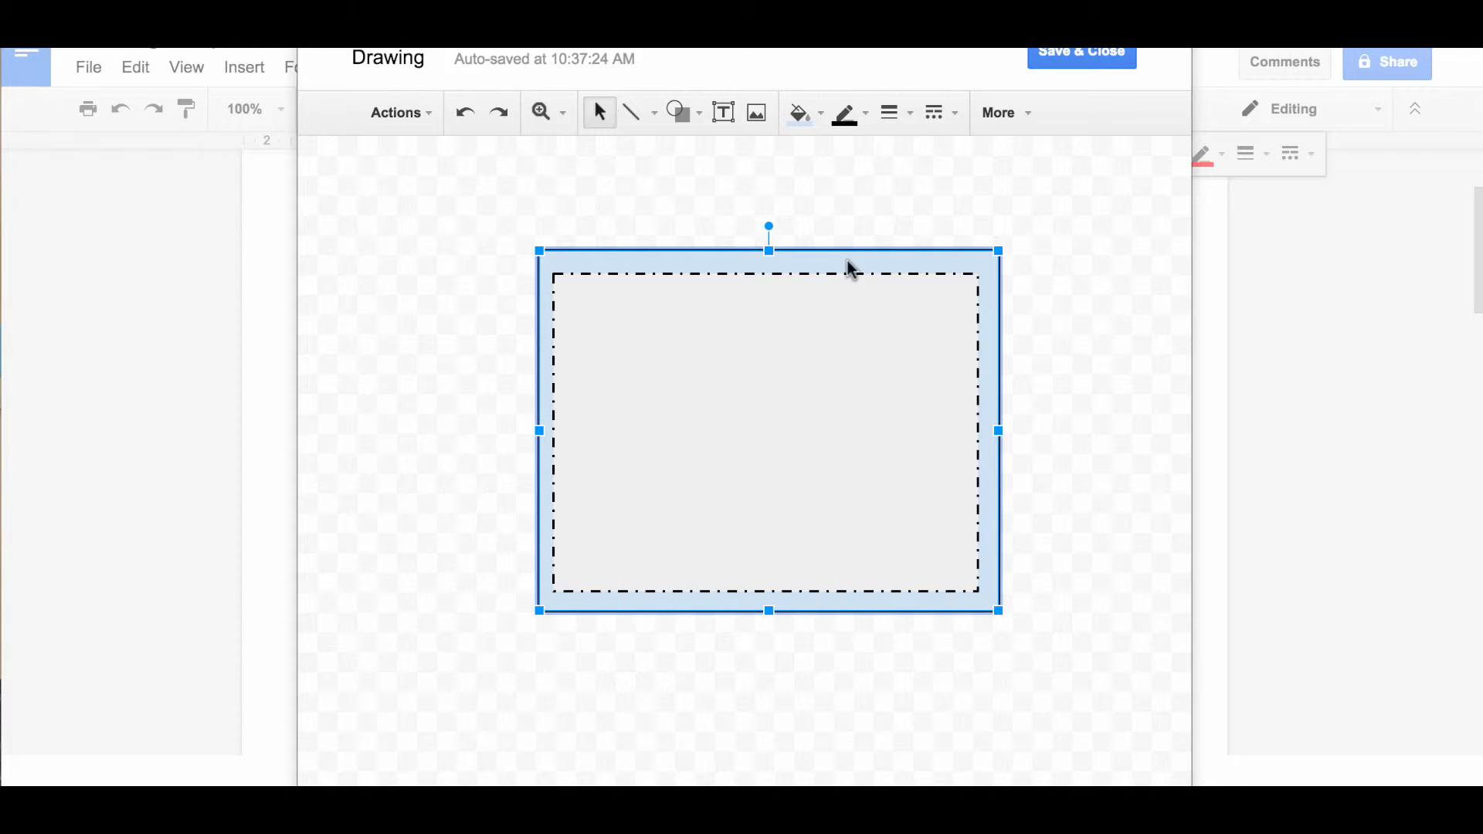
{"action": "left_click", "coordinate": [819, 114]}
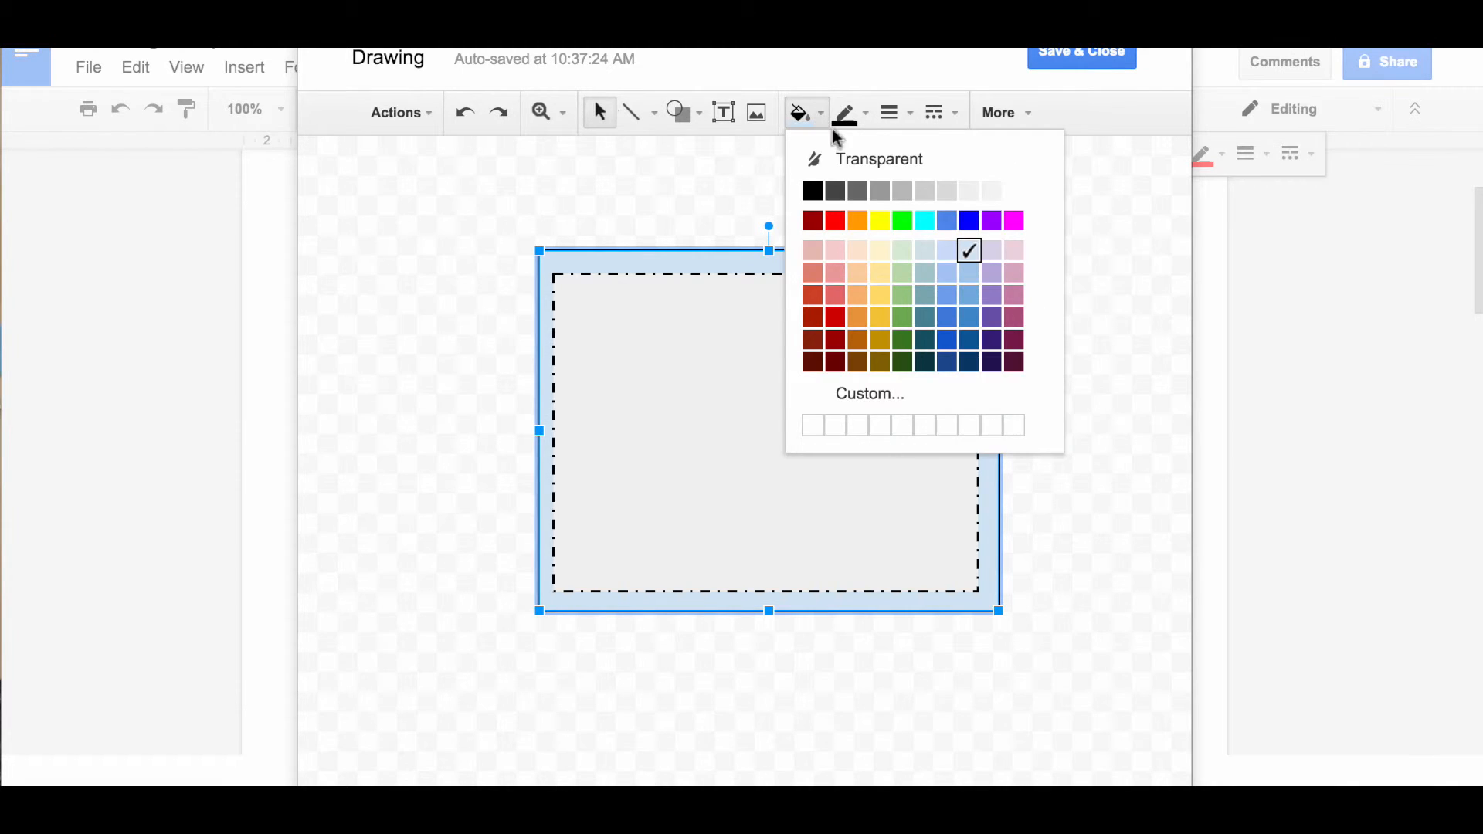
{"action": "left_click", "coordinate": [867, 189]}
{"action": "left_click", "coordinate": [1047, 299]}
{"action": "left_click", "coordinate": [999, 470]}
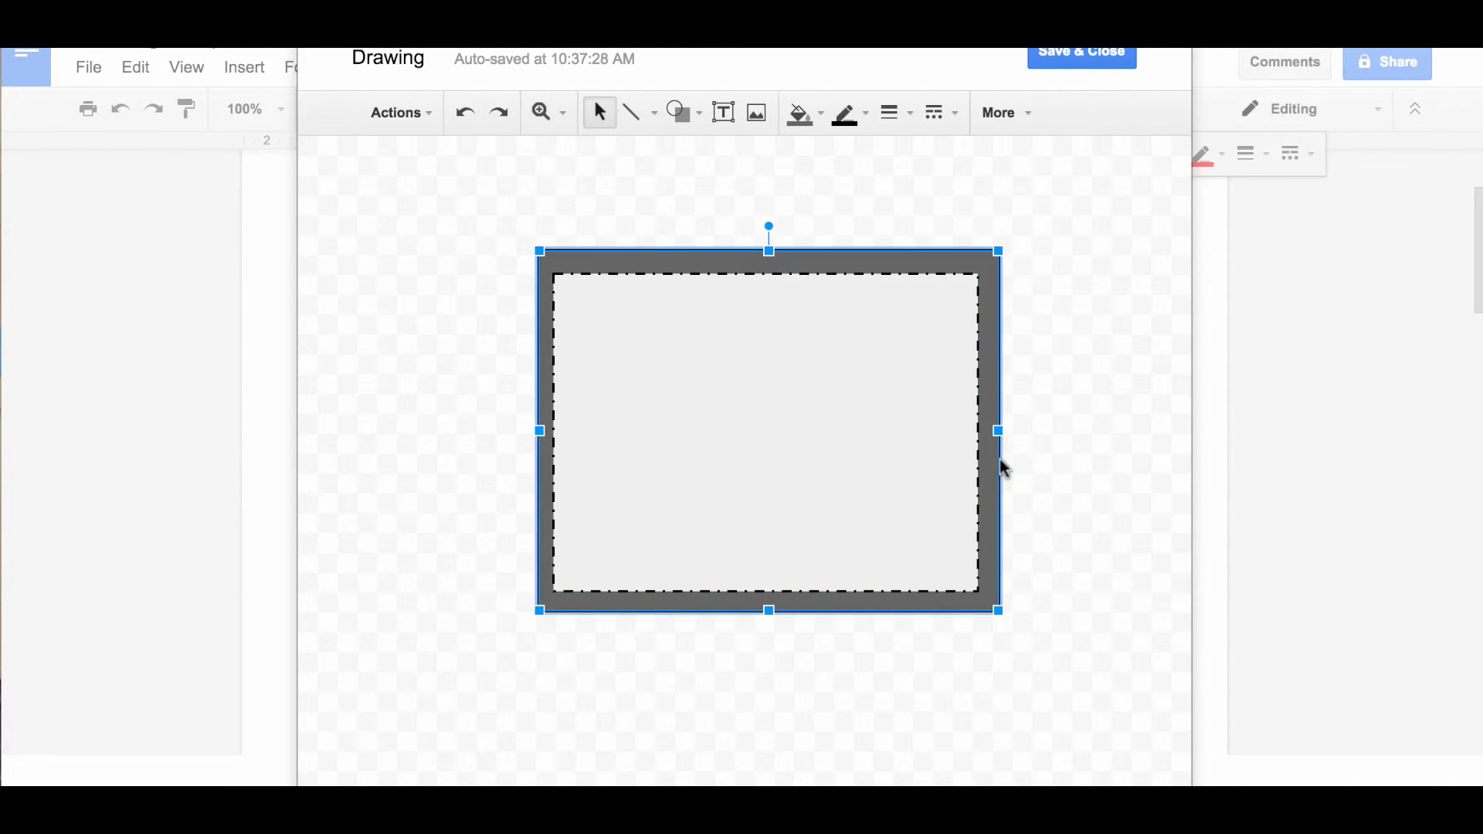
Save and close the framed drawing, then set it to wrap text and move it out of the red-bordered table
{"action": "left_click", "coordinate": [1039, 442]}
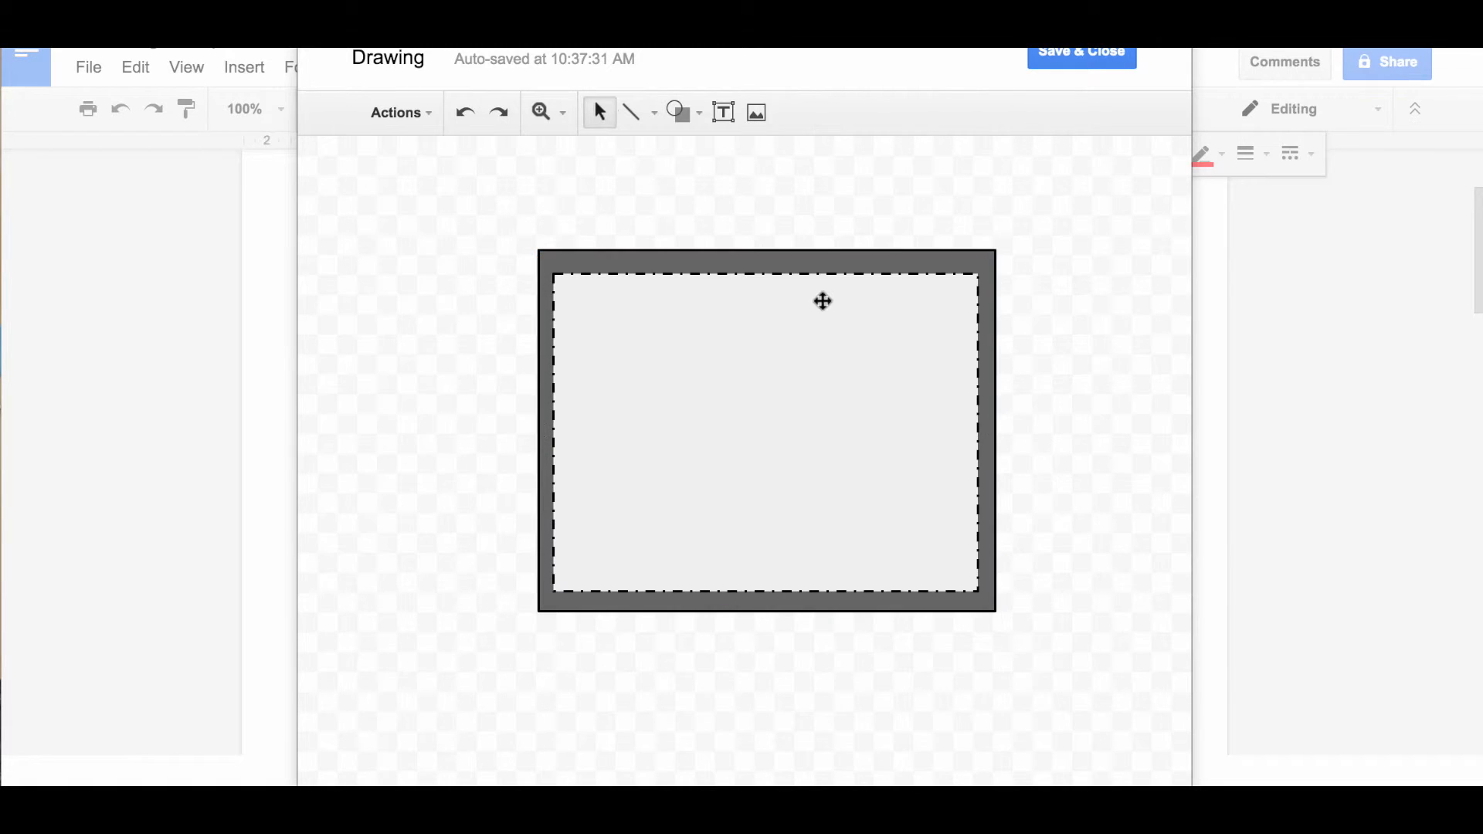
{"action": "left_click", "coordinate": [1105, 63]}
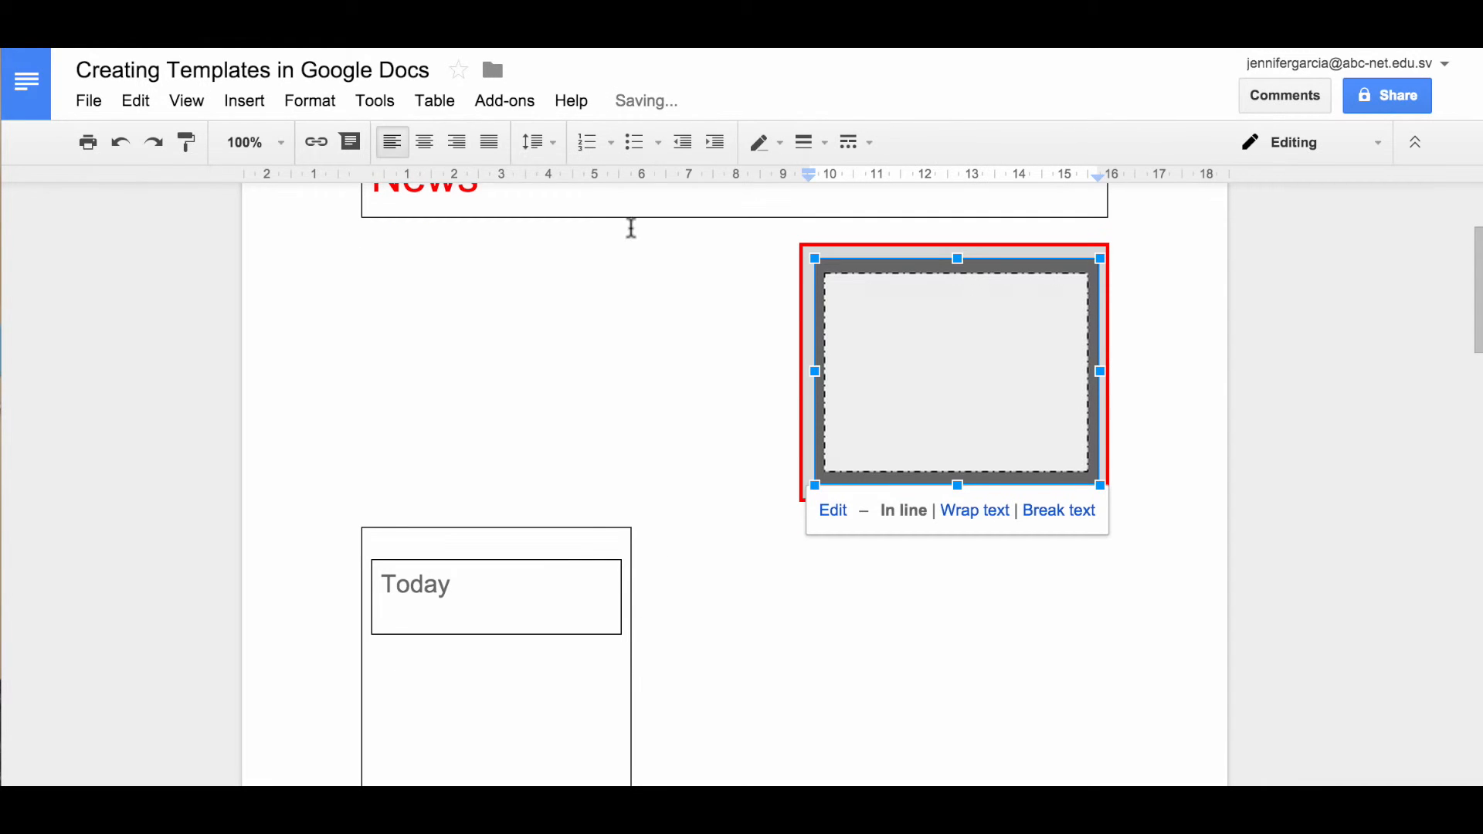
{"action": "left_click", "coordinate": [975, 514]}
{"action": "left_click_drag", "start_coordinate": [929, 401], "coordinate": [878, 684]}
{"action": "mouse_move", "coordinate": [871, 582]}
{"action": "left_mouse_down"}
{"action": "mouse_move", "coordinate": [566, 314]}
{"action": "mouse_move", "coordinate": [531, 332]}
{"action": "left_mouse_up"}
Delete the empty red-bordered table beside the framed drawing
{"action": "left_click", "coordinate": [870, 324]}
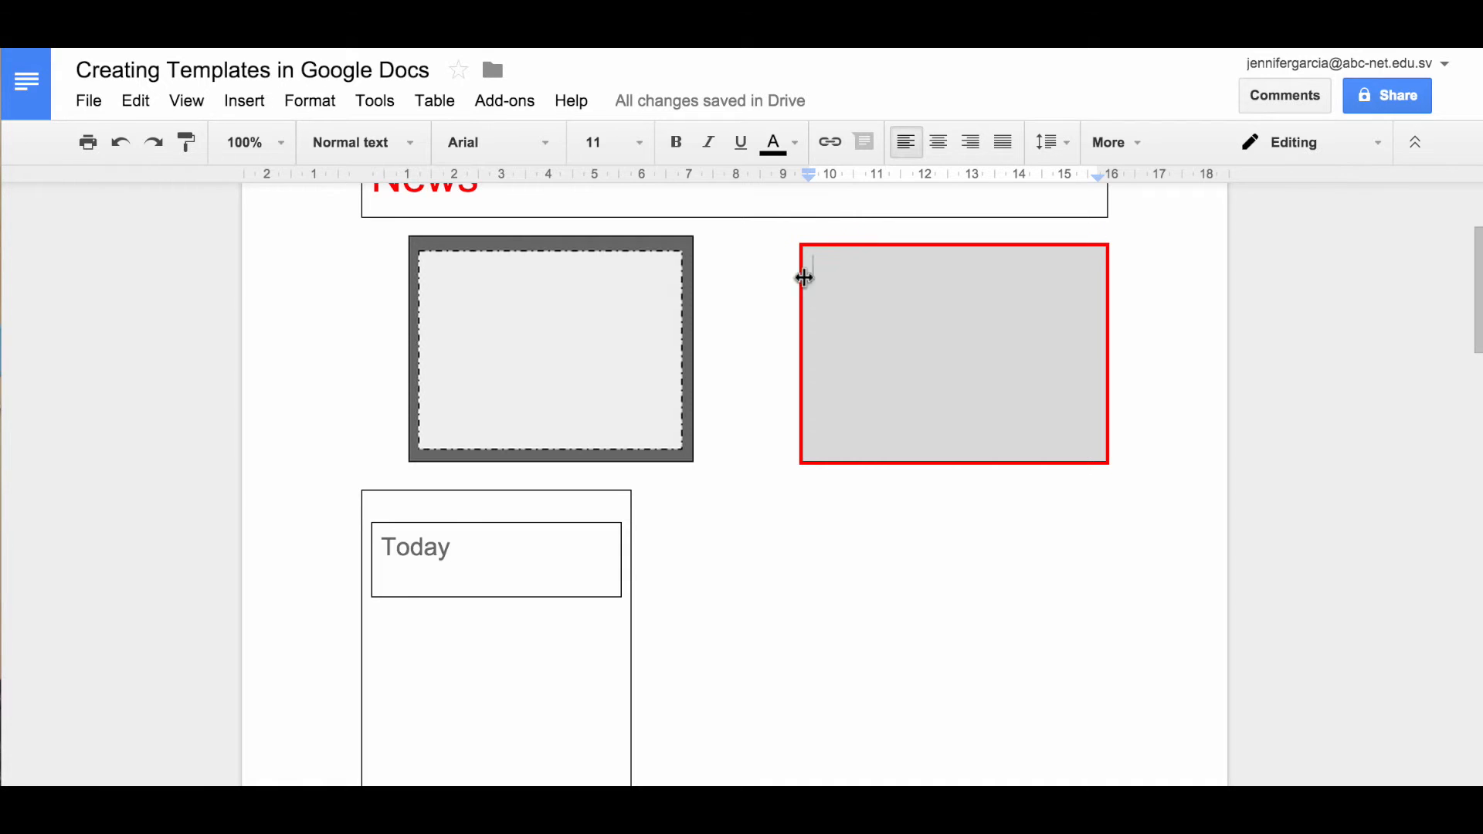
{"action": "left_click", "coordinate": [434, 100]}
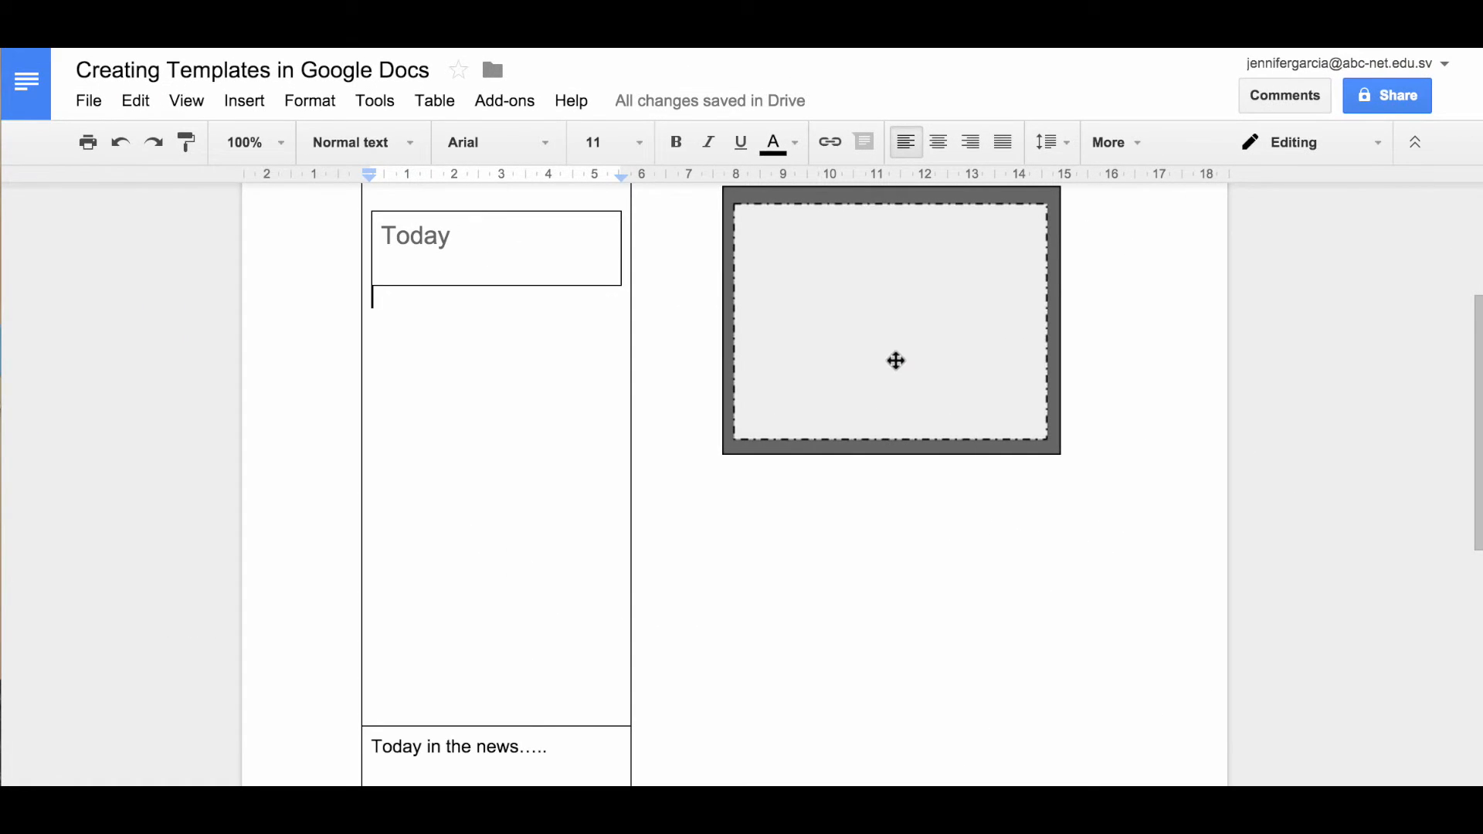
Reopen the framed drawing for editing, select its text box, and save and close it again
{"action": "double_click", "coordinate": [892, 357]}
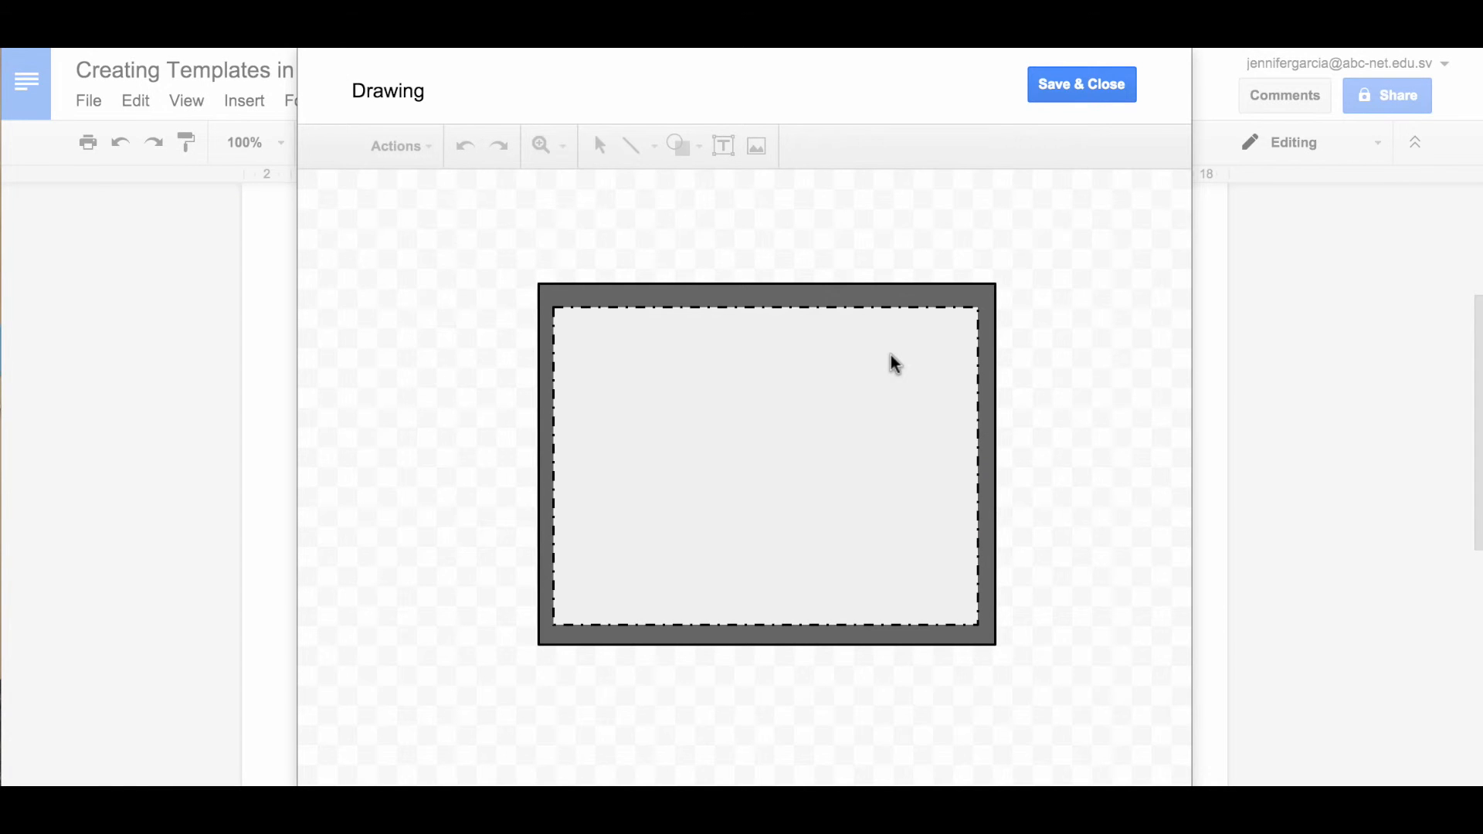
{"action": "left_click", "coordinate": [708, 402]}
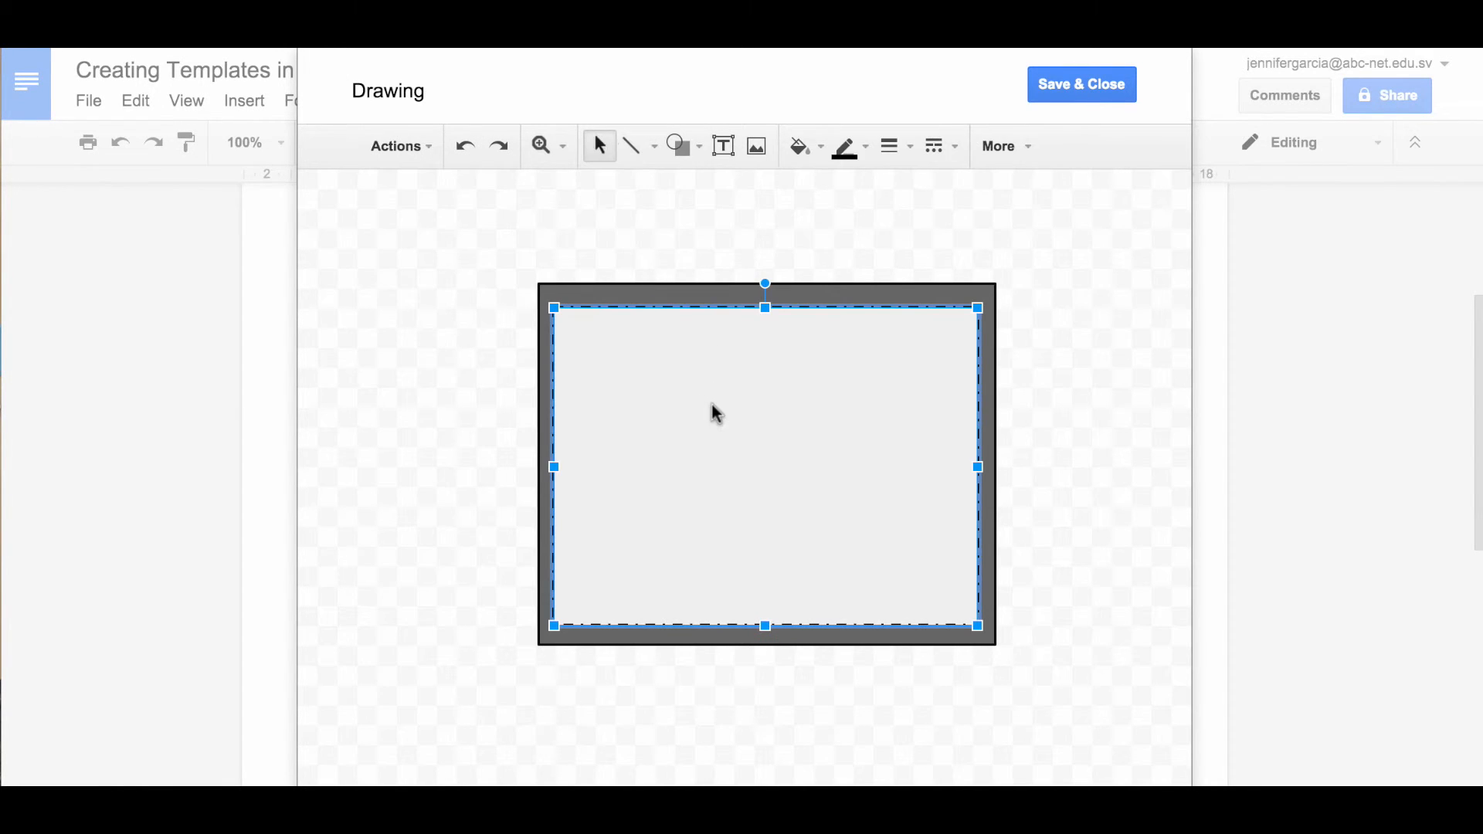
{"action": "left_click", "coordinate": [1091, 85]}
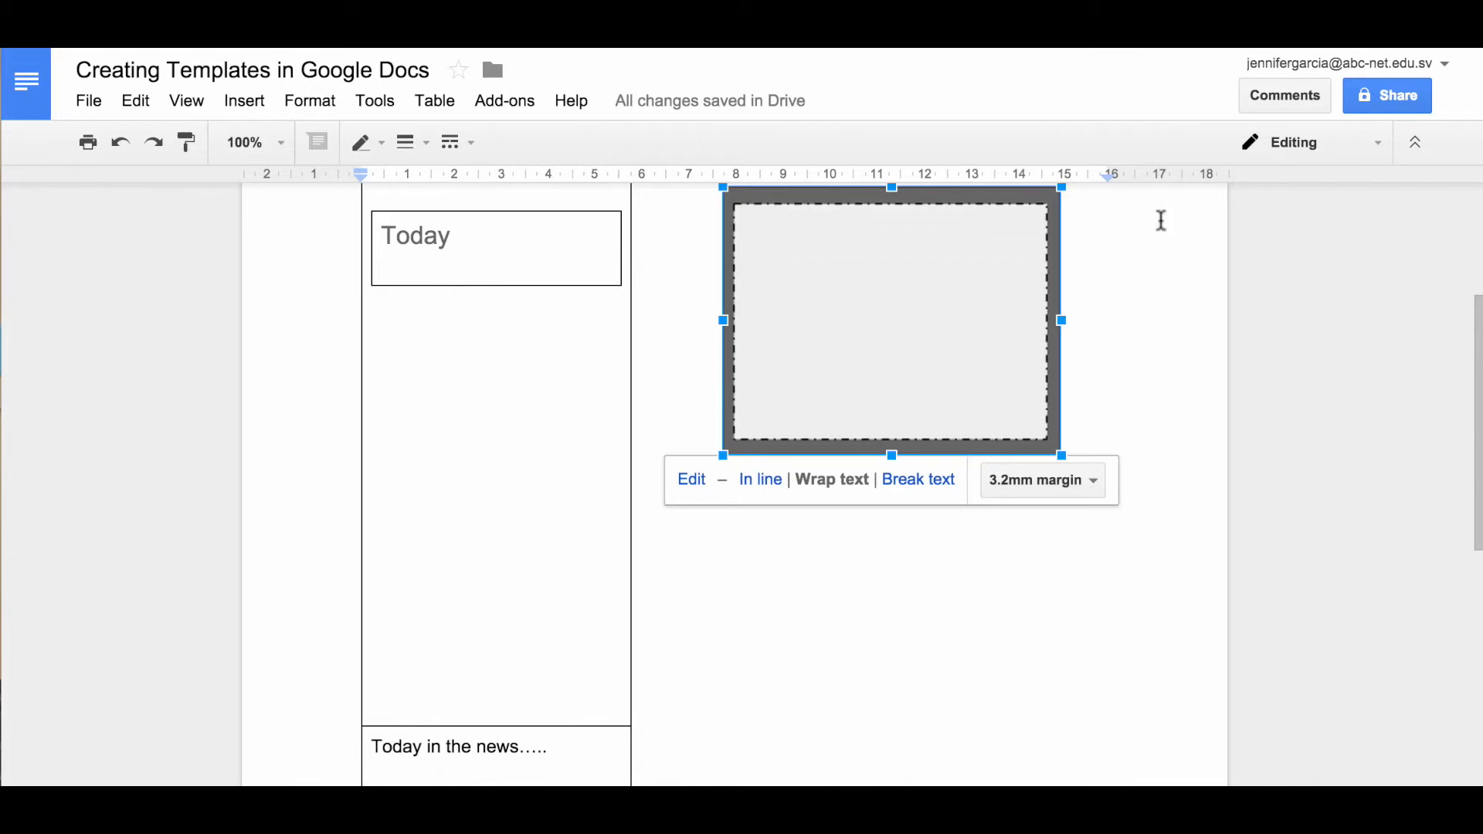
{"action": "left_click", "coordinate": [1009, 624]}
Shorten the table row holding the Today box to fit closely around it, and make the nested box slightly taller
{"action": "left_click_drag", "start_coordinate": [475, 729], "coordinate": [458, 316]}
{"action": "scroll", "coordinate": [458, 316], "scroll_direction": "up", "scroll_amount": 1}
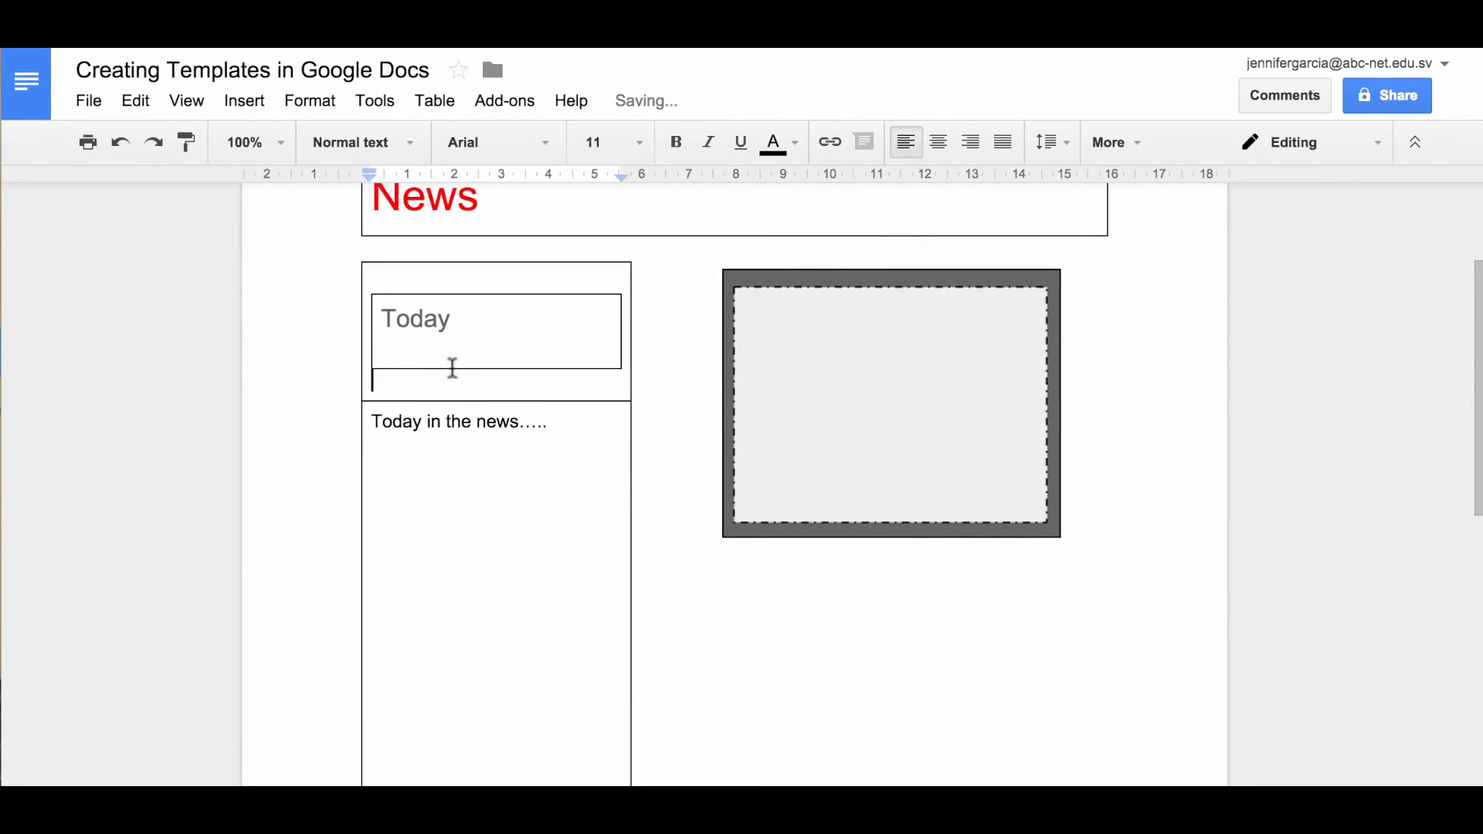
{"action": "left_click_drag", "start_coordinate": [471, 295], "coordinate": [470, 283]}
{"action": "left_click", "coordinate": [476, 366]}
{"action": "left_click", "coordinate": [498, 486]}
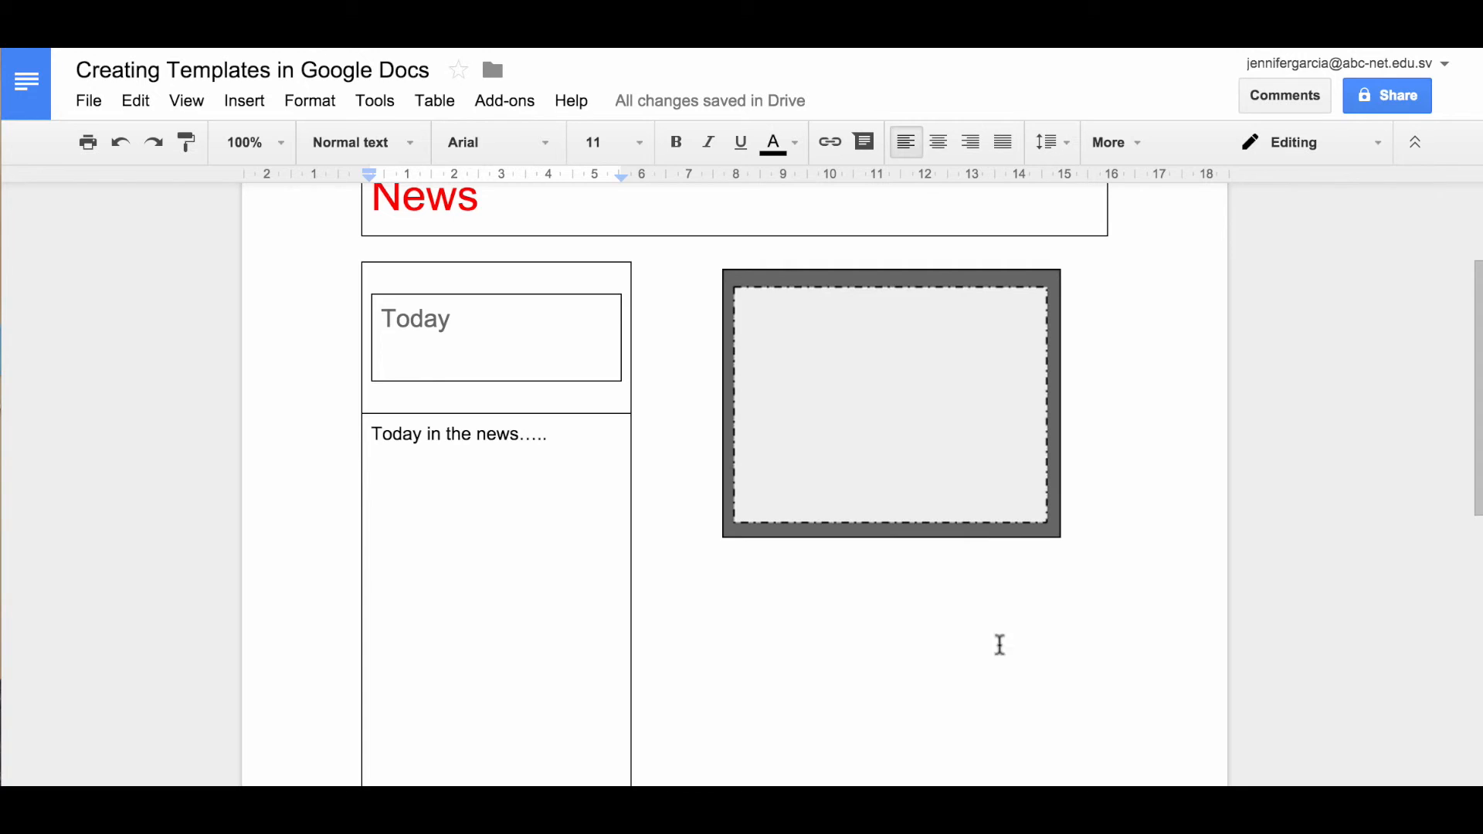
Insert a column to the right in the table holding the Today box
{"action": "scroll", "coordinate": [909, 644], "scroll_direction": "down", "scroll_amount": 2}
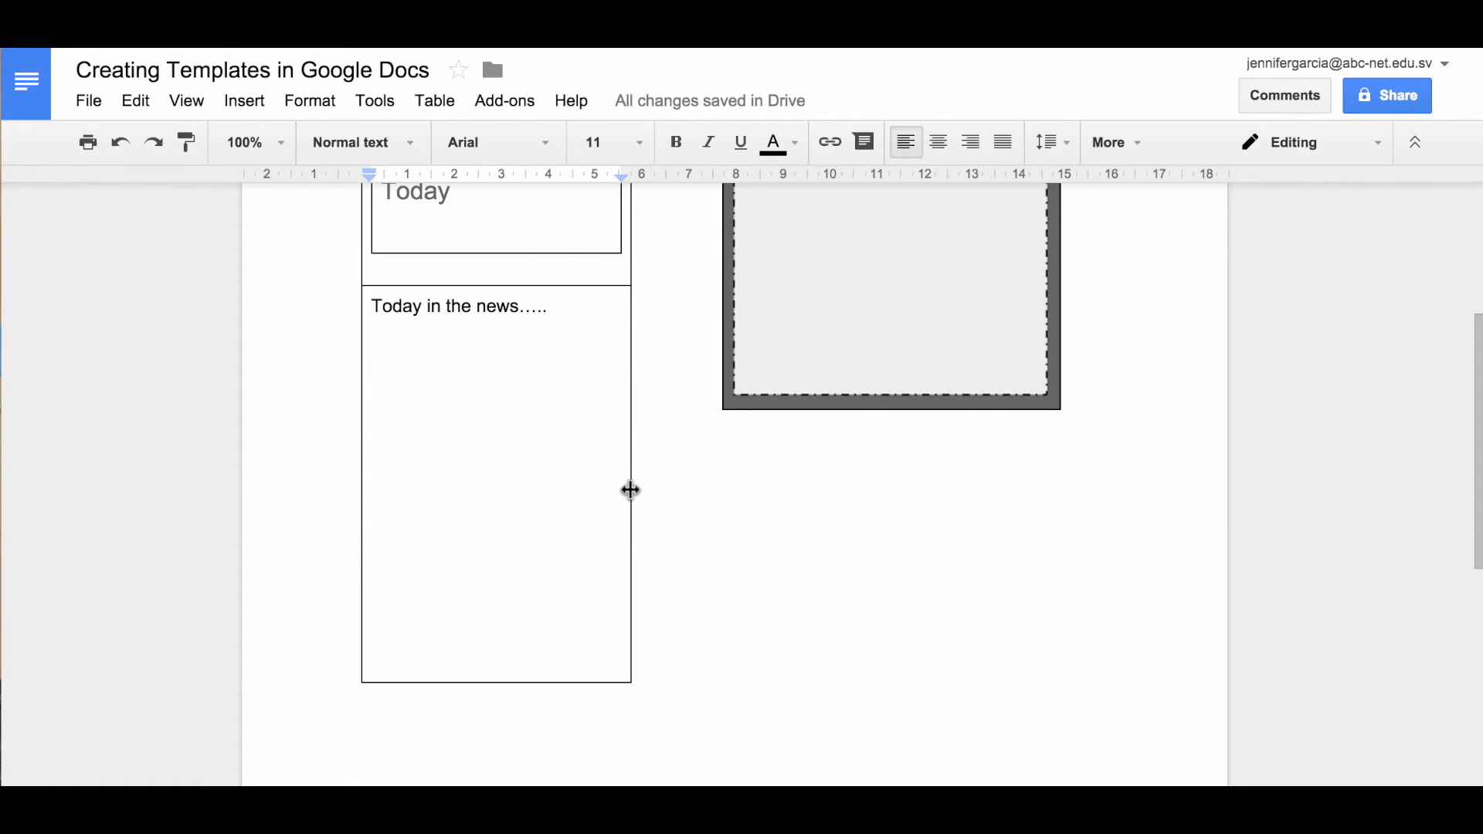
{"action": "left_click", "coordinate": [439, 105]}
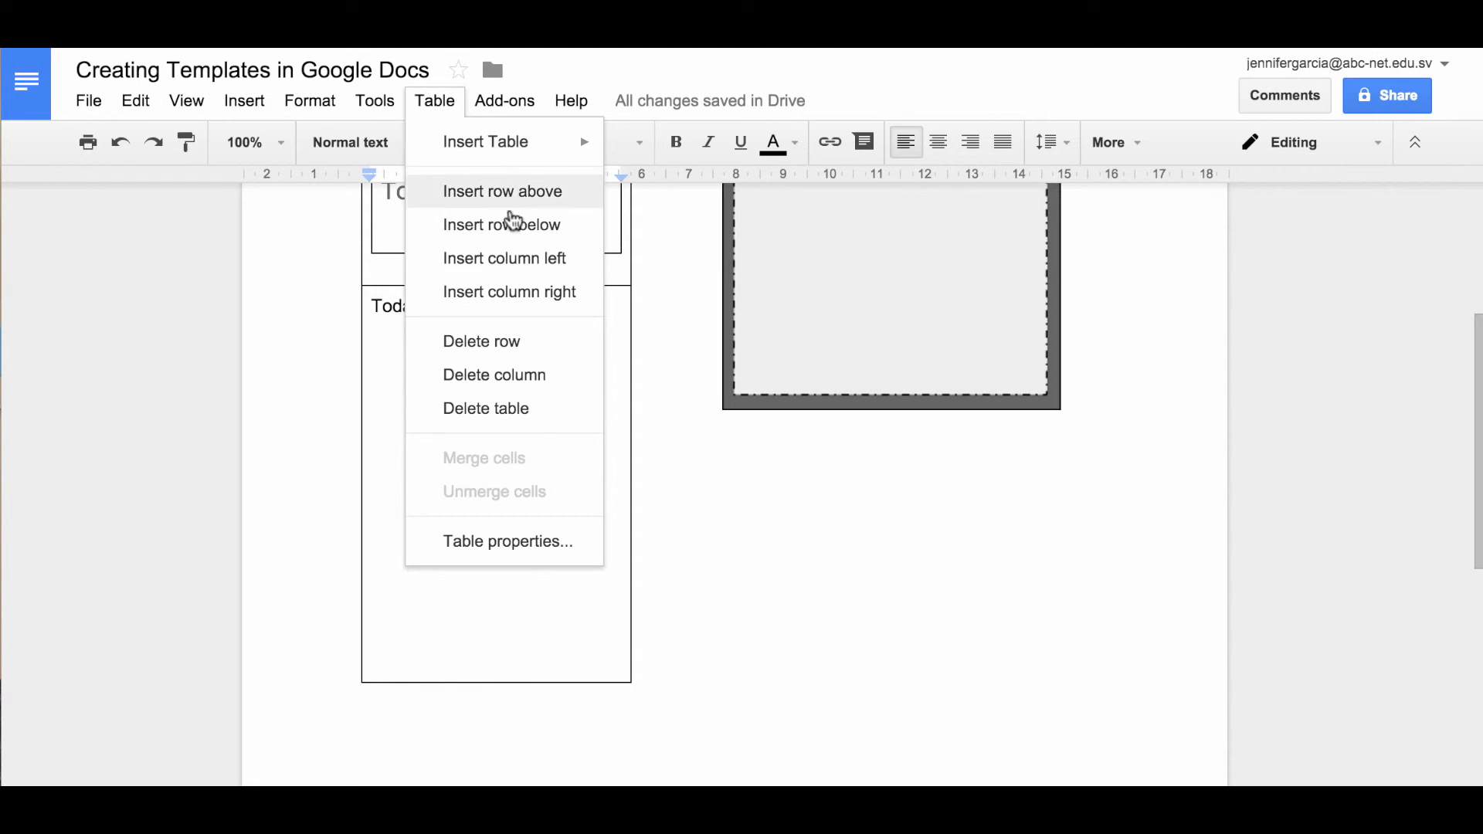
{"action": "left_click", "coordinate": [543, 290]}
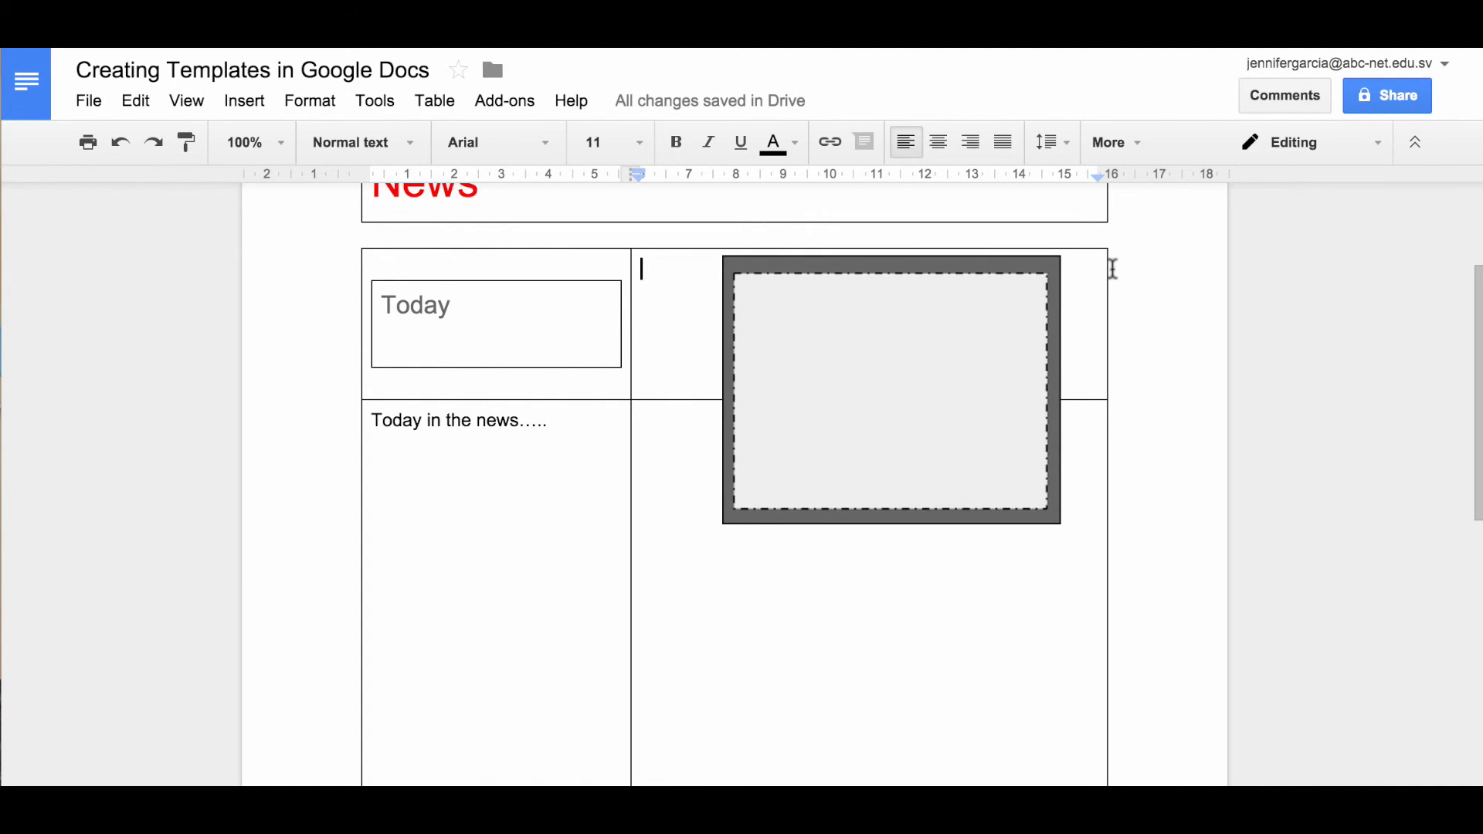
{"action": "left_click_drag", "start_coordinate": [985, 383], "coordinate": [965, 553]}
Stretch the framed drawing beside the Today table downward until it ends near that table's lower edge
{"action": "scroll", "coordinate": [965, 553], "scroll_direction": "down", "scroll_amount": 2}
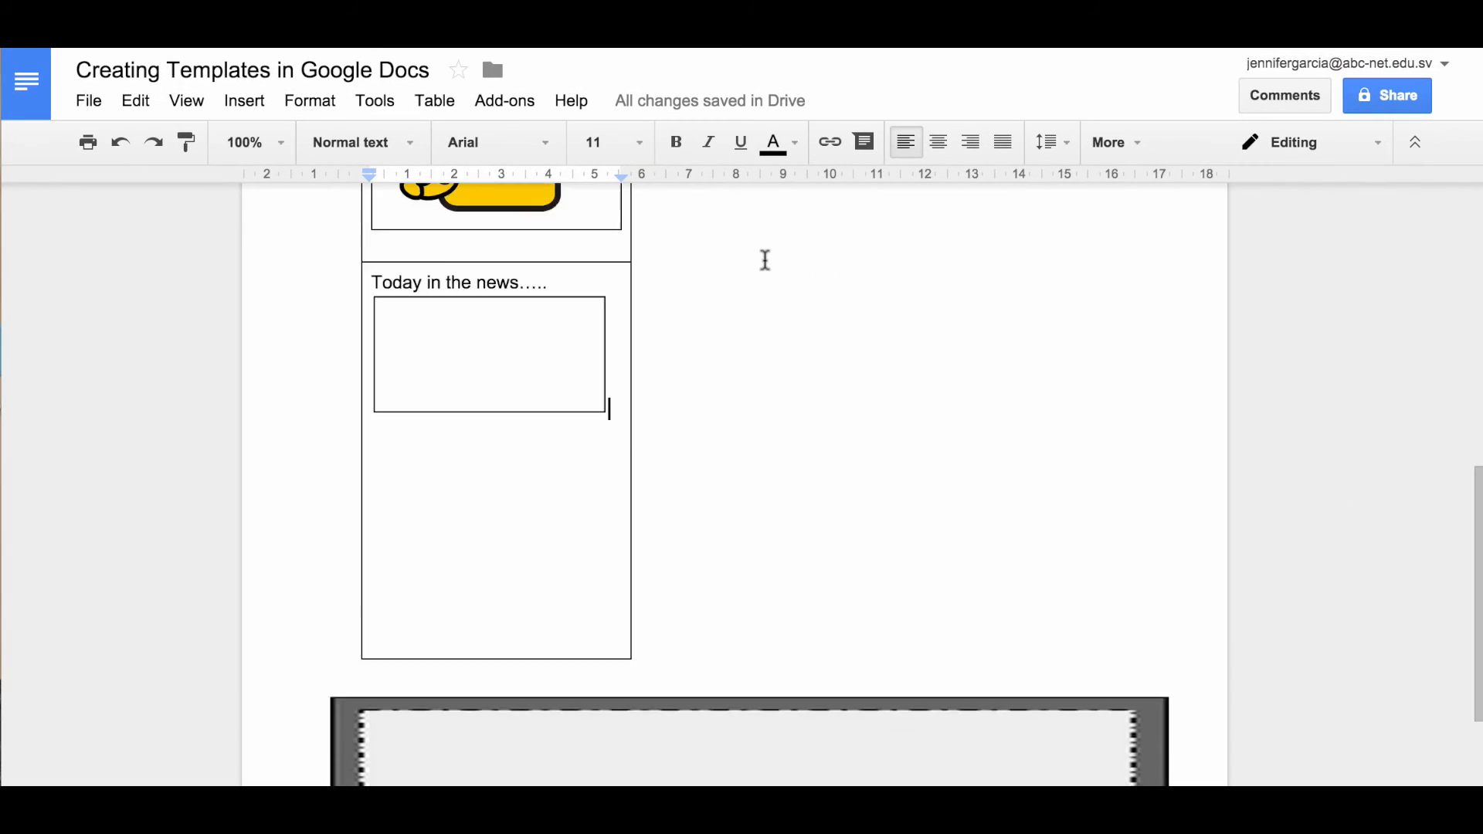
{"action": "scroll", "coordinate": [703, 291], "scroll_direction": "up", "scroll_amount": 2}
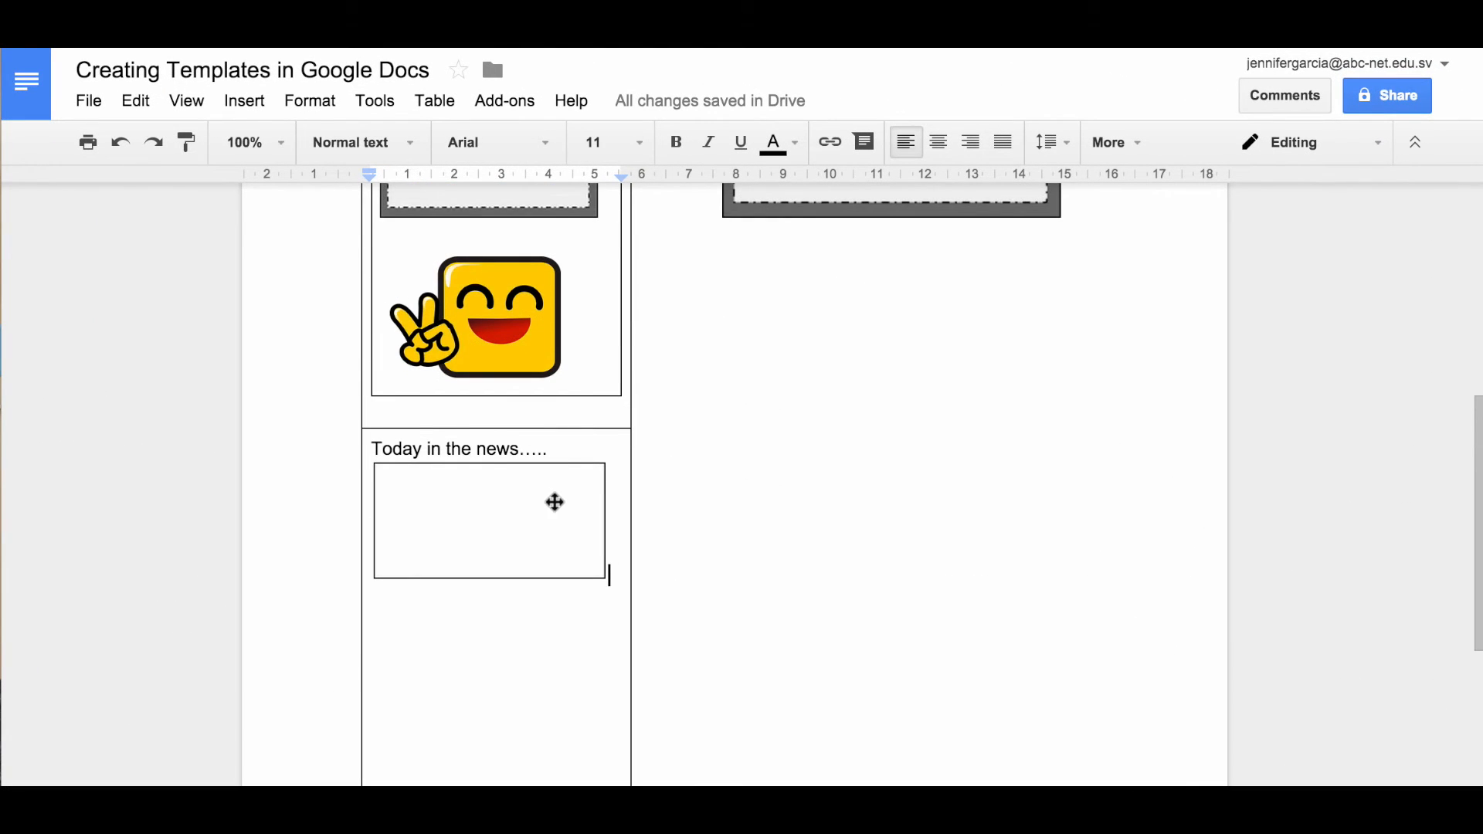
{"action": "scroll", "coordinate": [555, 502], "scroll_direction": "up", "scroll_amount": 4}
{"action": "scroll", "coordinate": [555, 502], "scroll_direction": "down", "scroll_amount": 4}
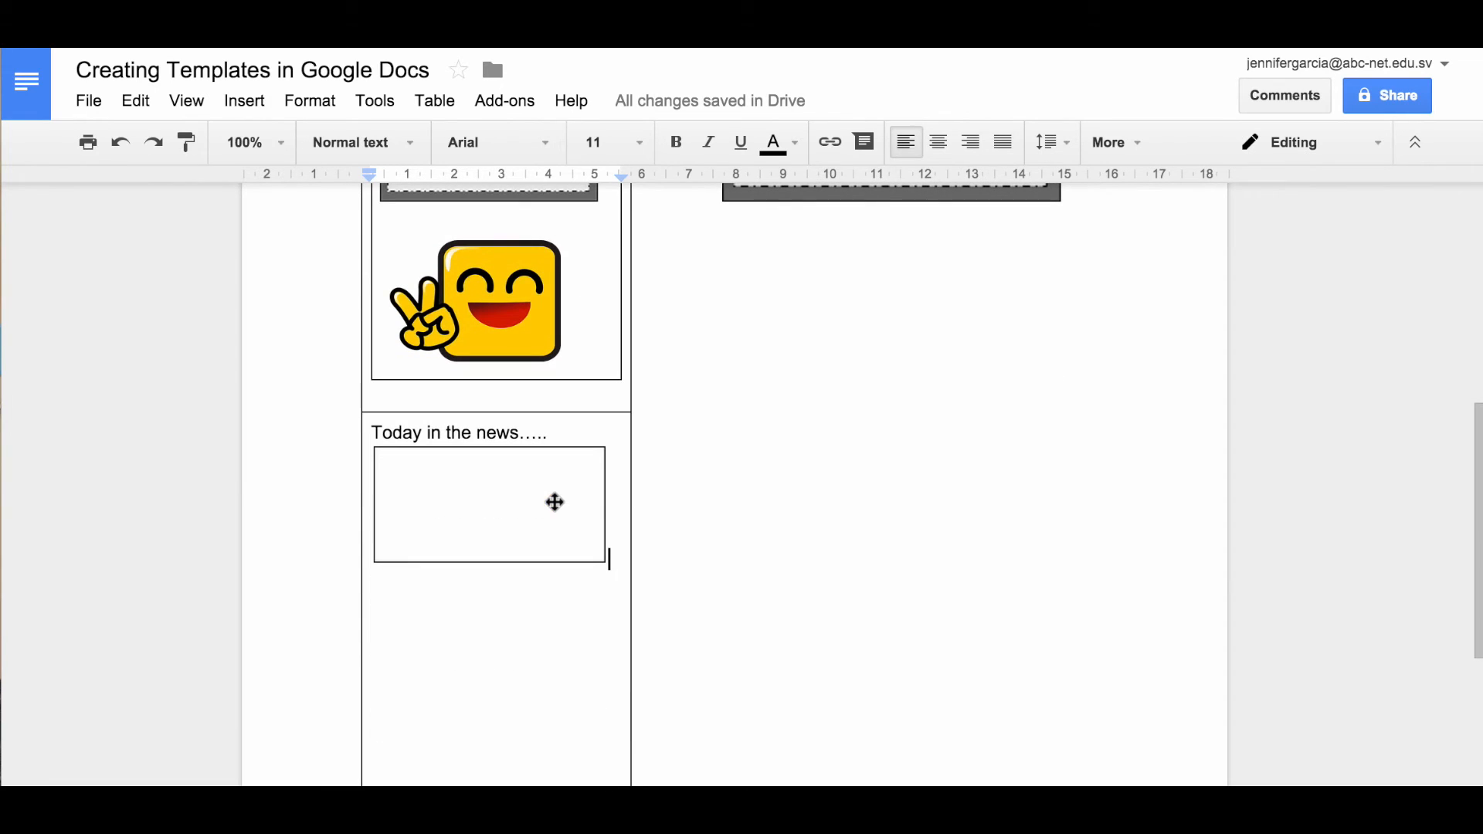
{"action": "left_click", "coordinate": [880, 194]}
{"action": "scroll", "coordinate": [882, 216], "scroll_direction": "up", "scroll_amount": 4}
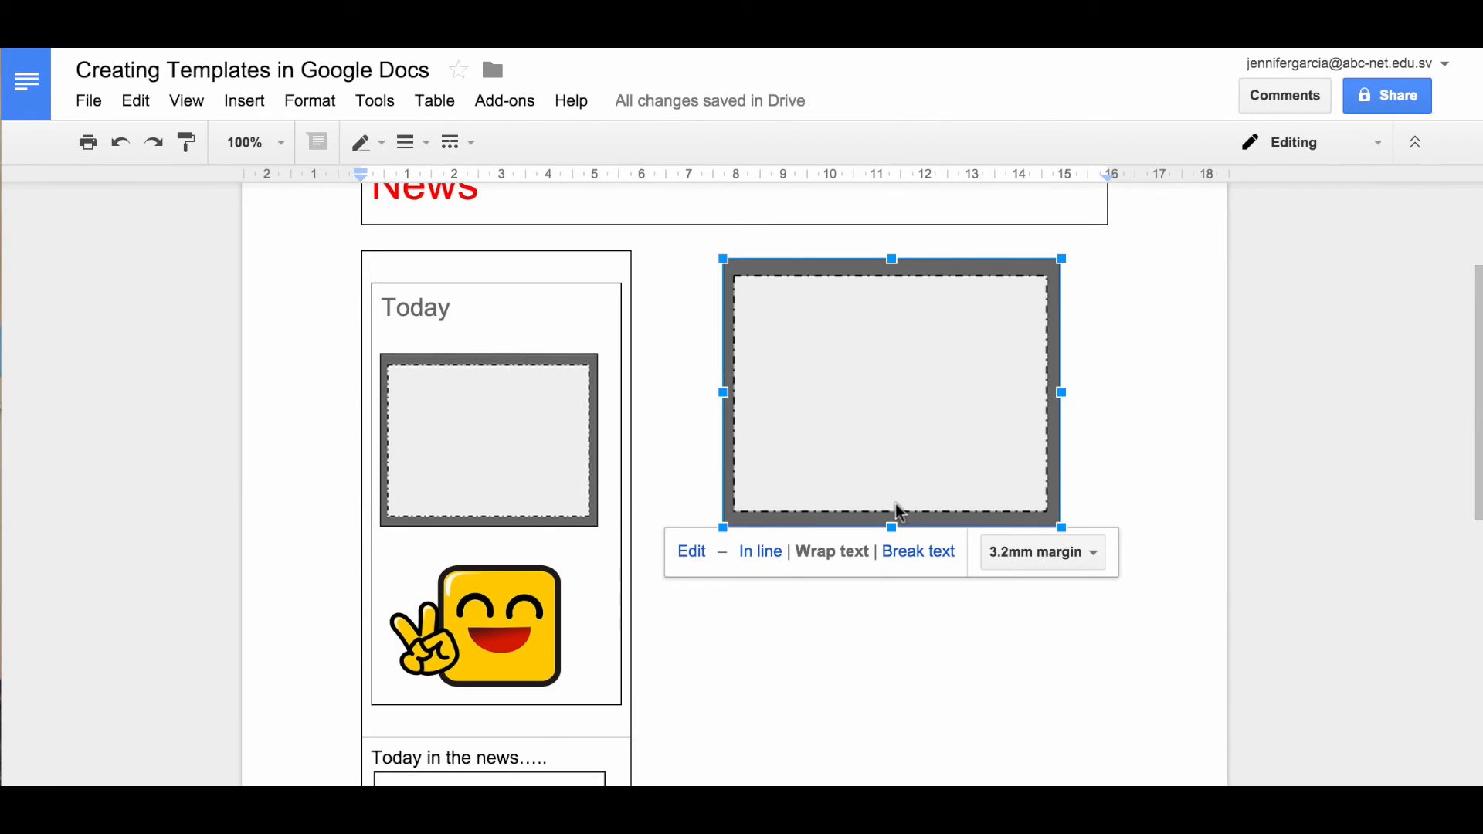
{"action": "left_click_drag", "start_coordinate": [894, 524], "coordinate": [894, 786]}
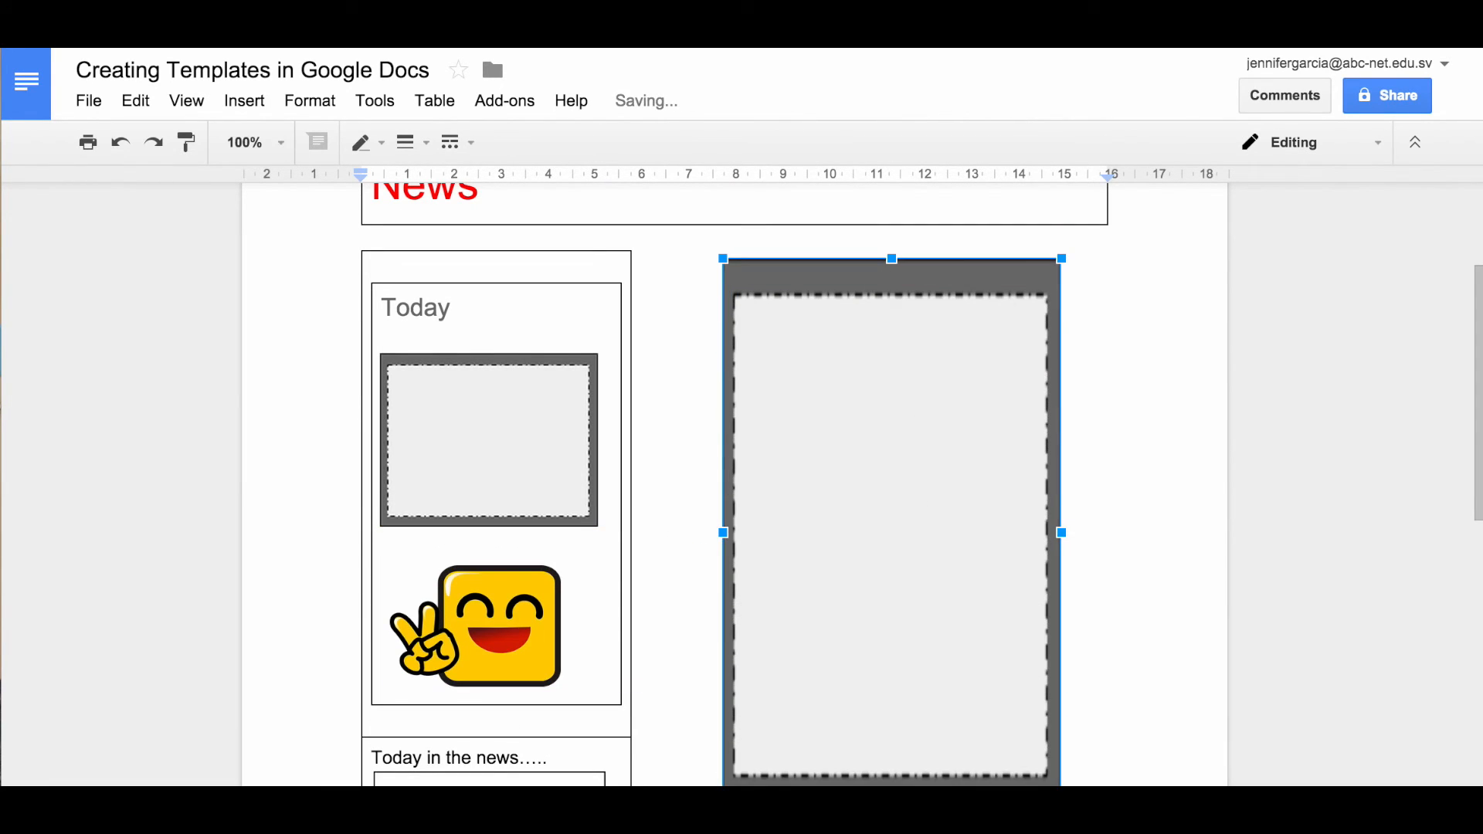
{"action": "scroll", "coordinate": [1112, 718], "scroll_direction": "down", "scroll_amount": 5}
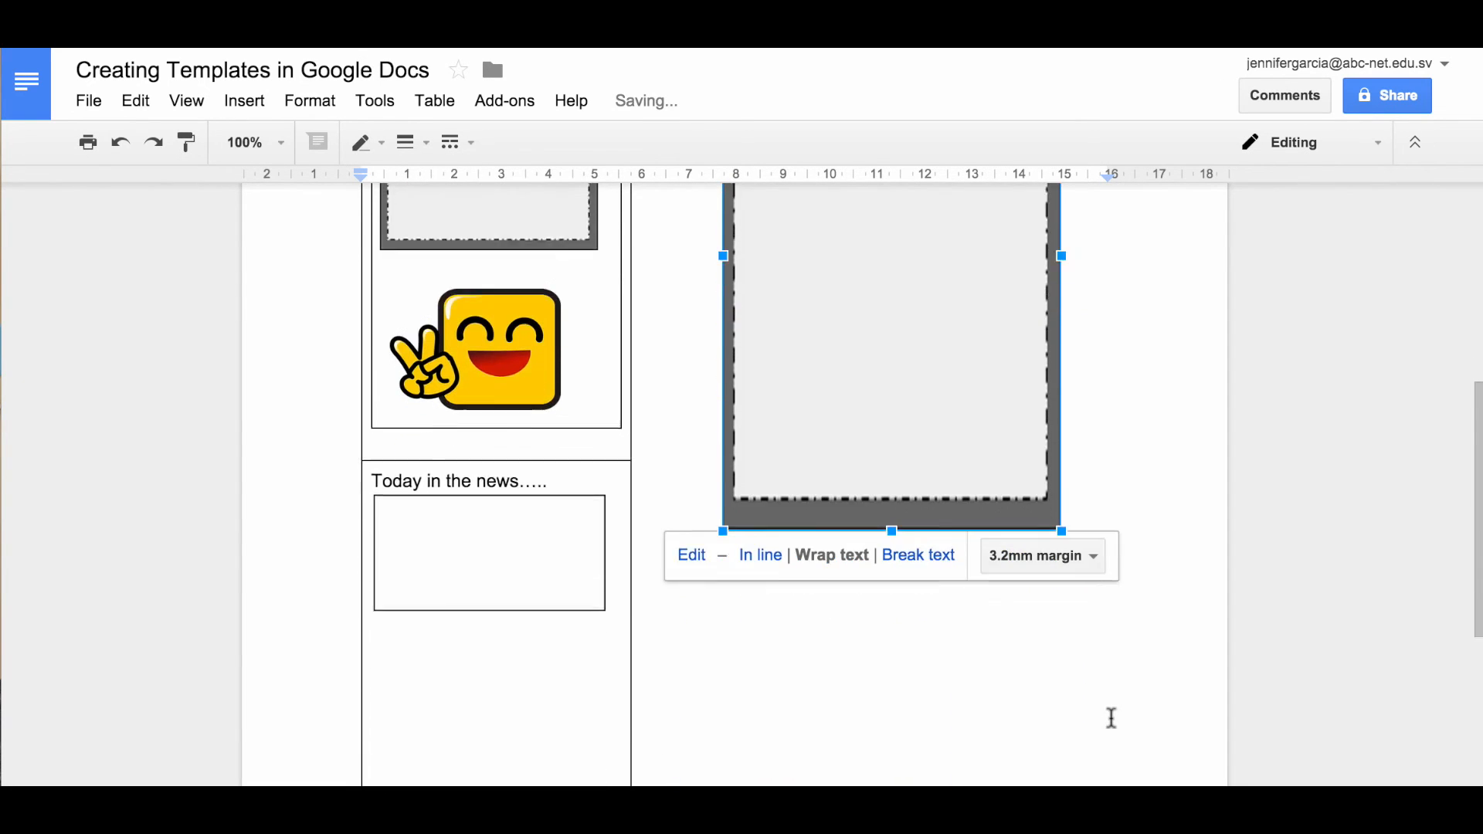
{"action": "left_click_drag", "start_coordinate": [891, 399], "coordinate": [904, 664]}
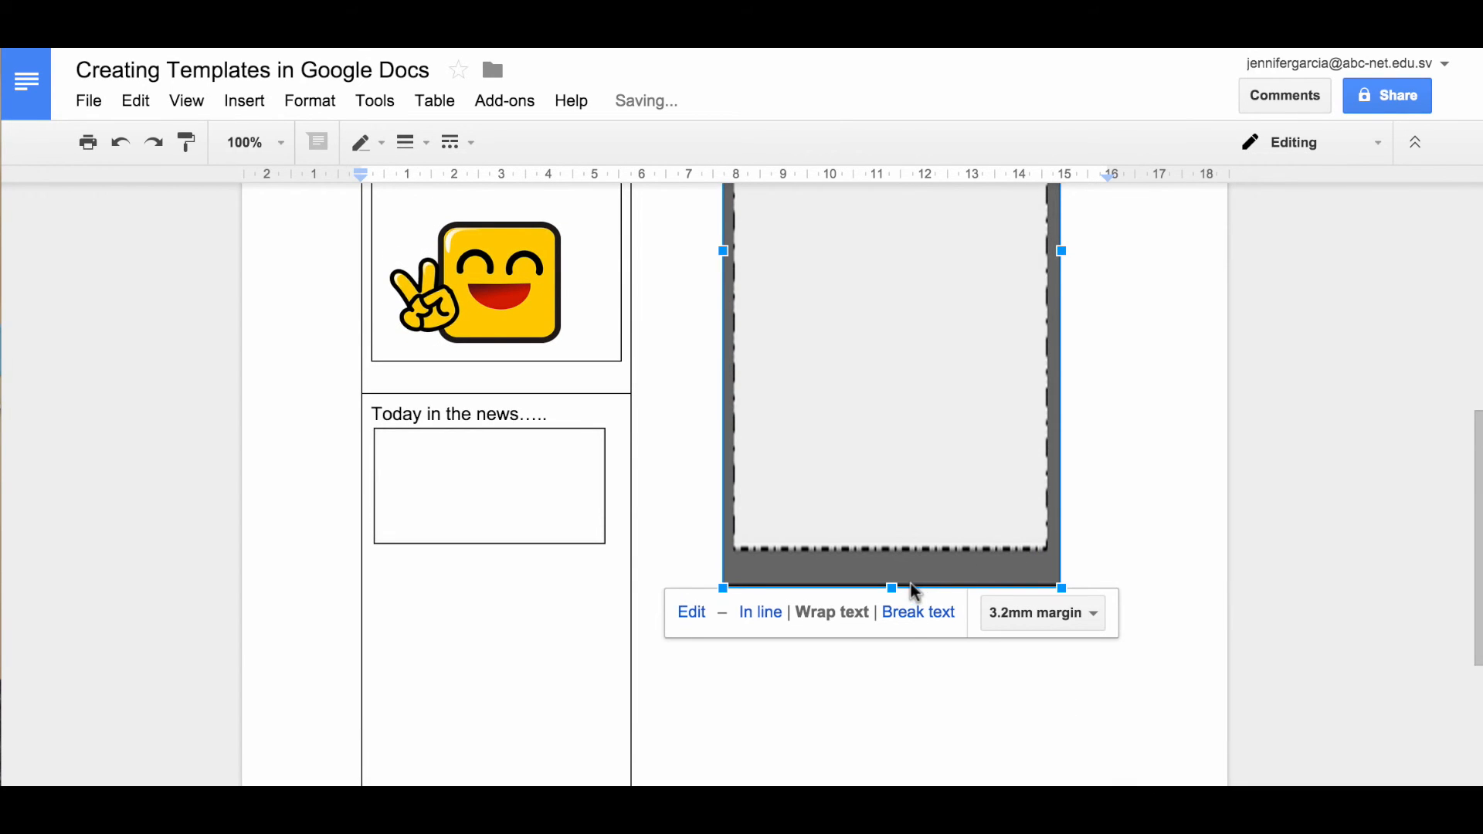
{"action": "left_click_drag", "start_coordinate": [893, 592], "coordinate": [894, 767]}
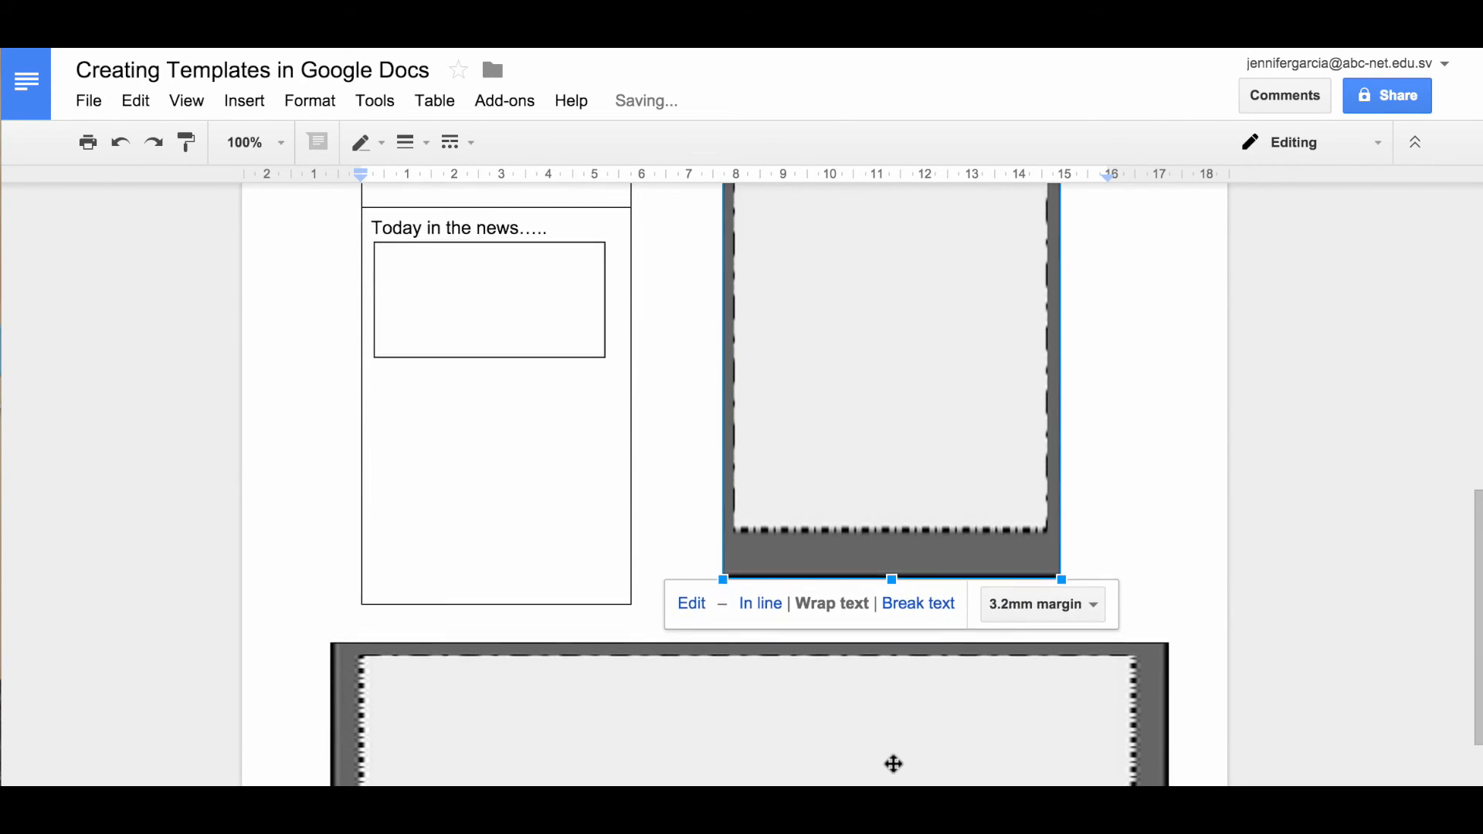
{"action": "scroll", "coordinate": [1125, 528], "scroll_direction": "up", "scroll_amount": 8}
{"action": "left_click_drag", "start_coordinate": [895, 327], "coordinate": [894, 352]}
{"action": "left_click", "coordinate": [1106, 355]}
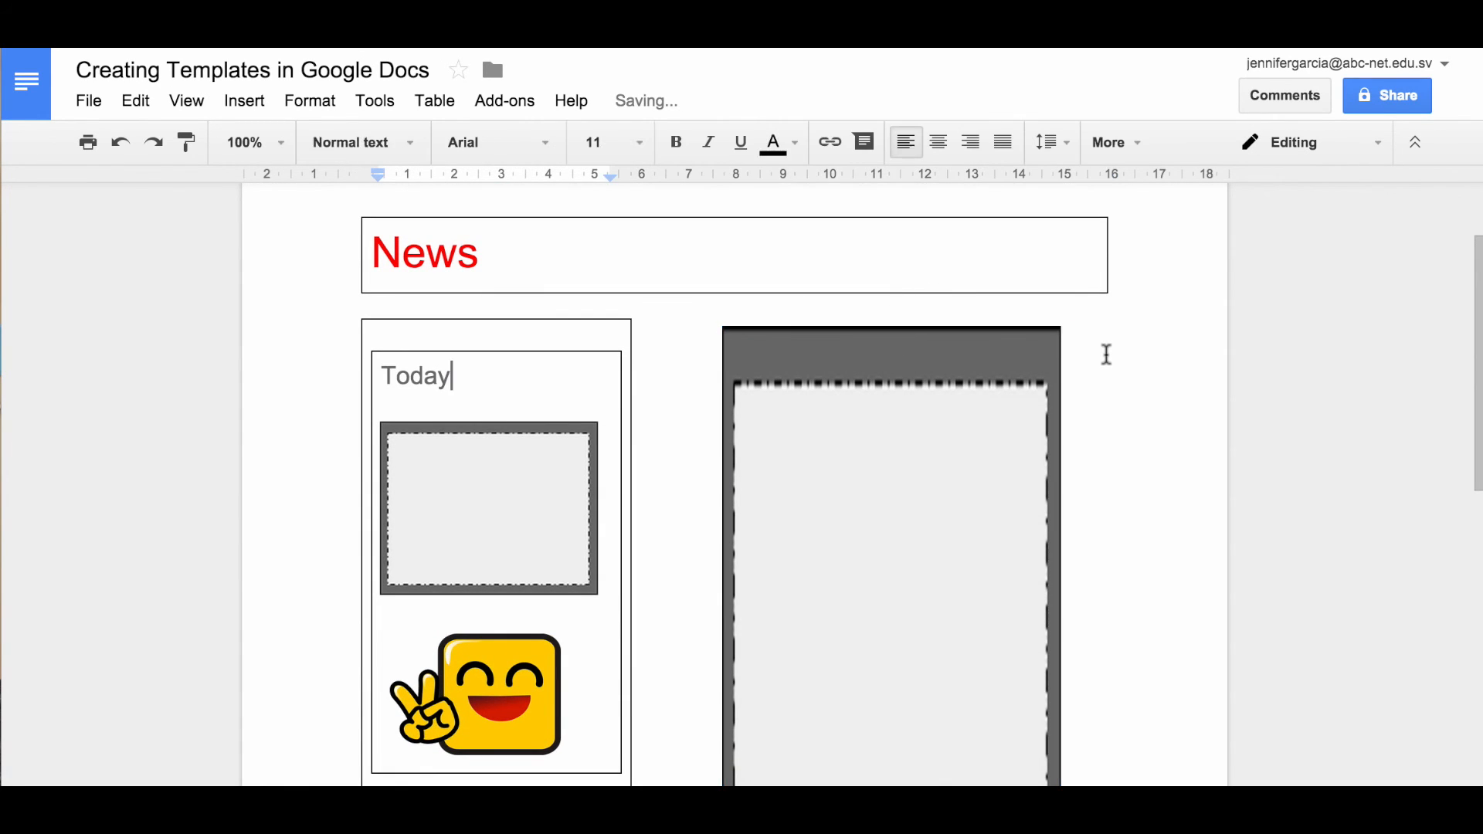
{"action": "scroll", "coordinate": [1105, 354], "scroll_direction": "down", "scroll_amount": 9}
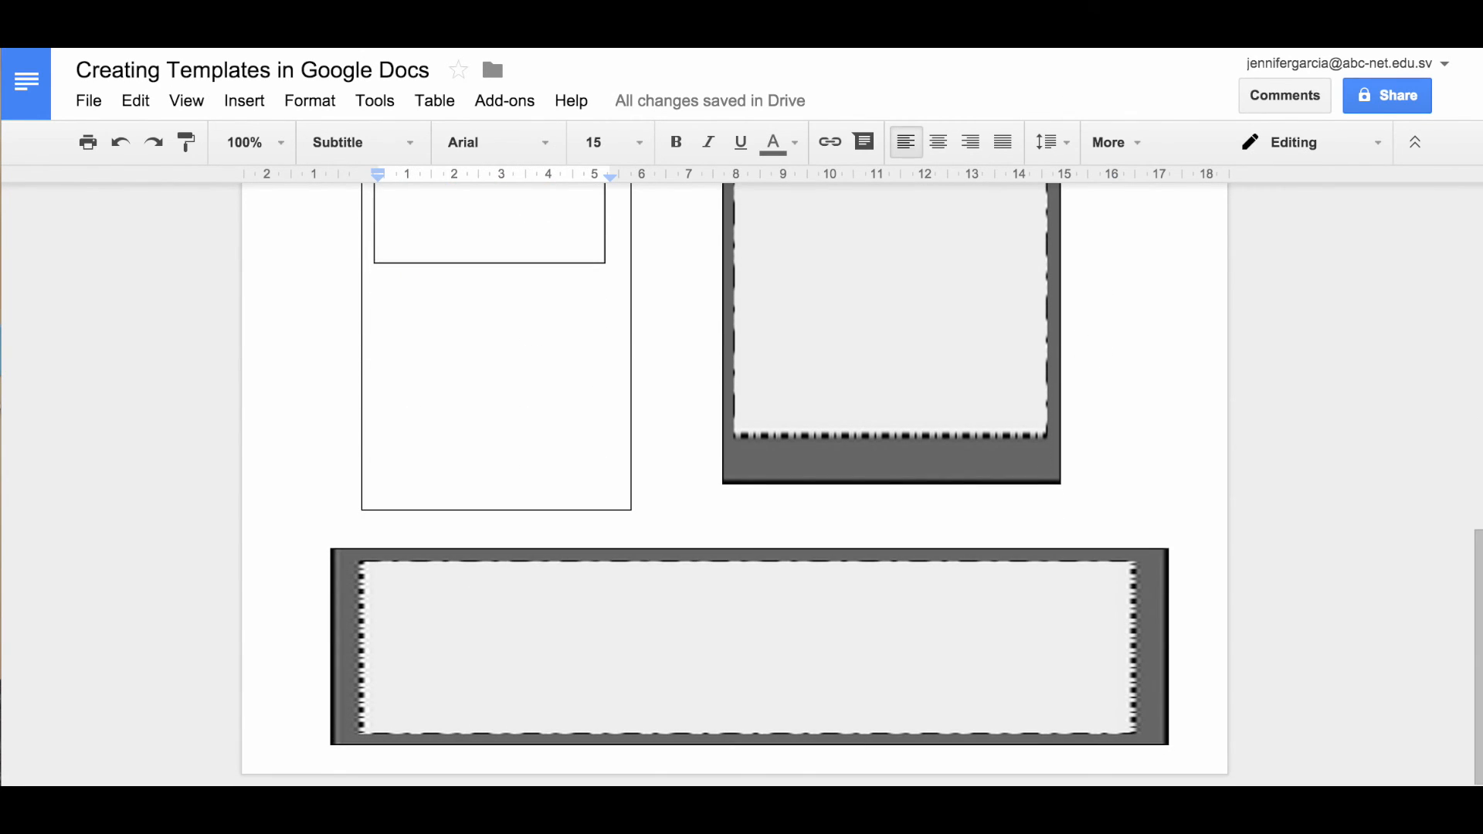